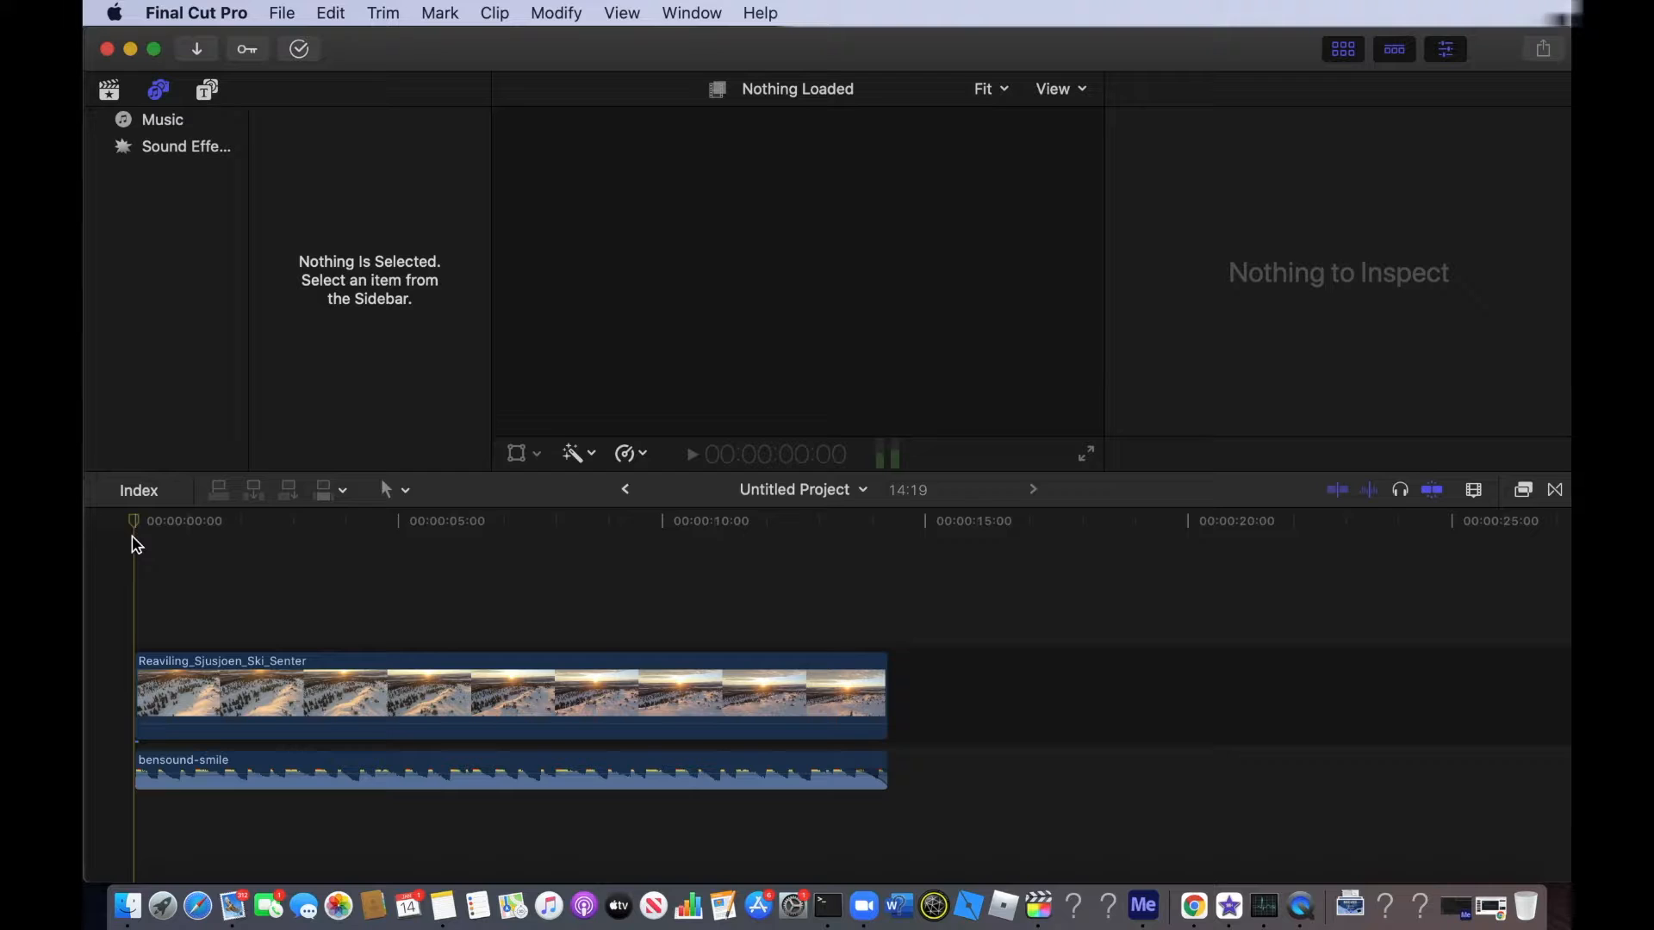
- Play the project from the start, and fade out the bensound-smile music over about its last three seconds
{"action": "left_click", "coordinate": [136, 603]}
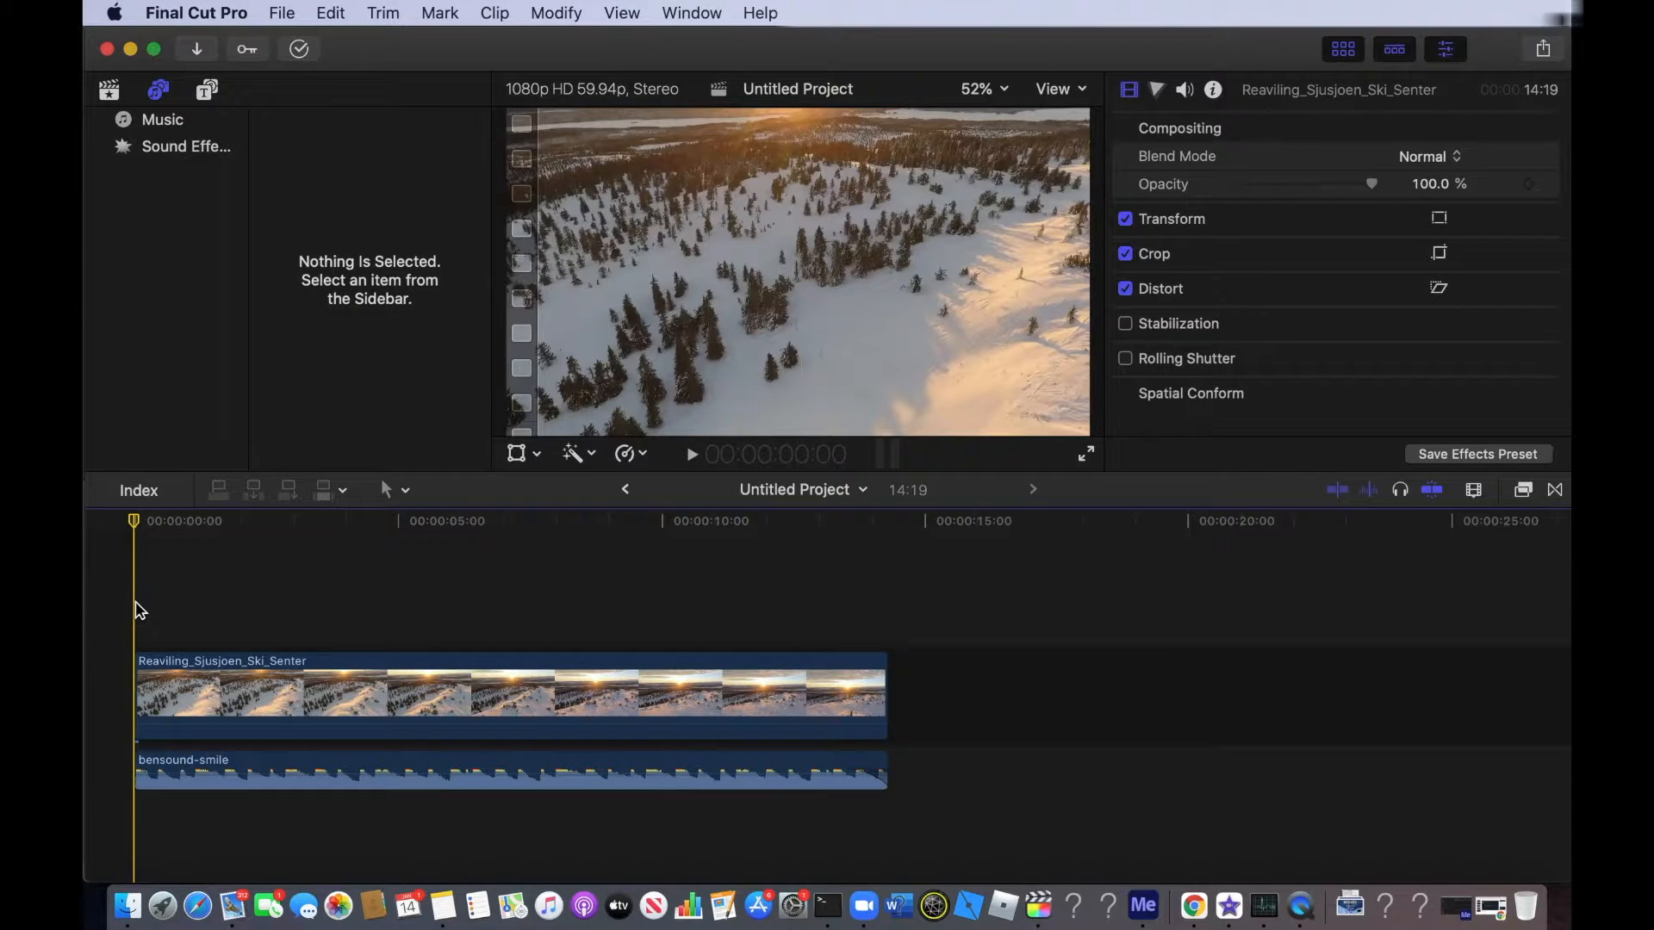
{"action": "left_click", "coordinate": [692, 455]}
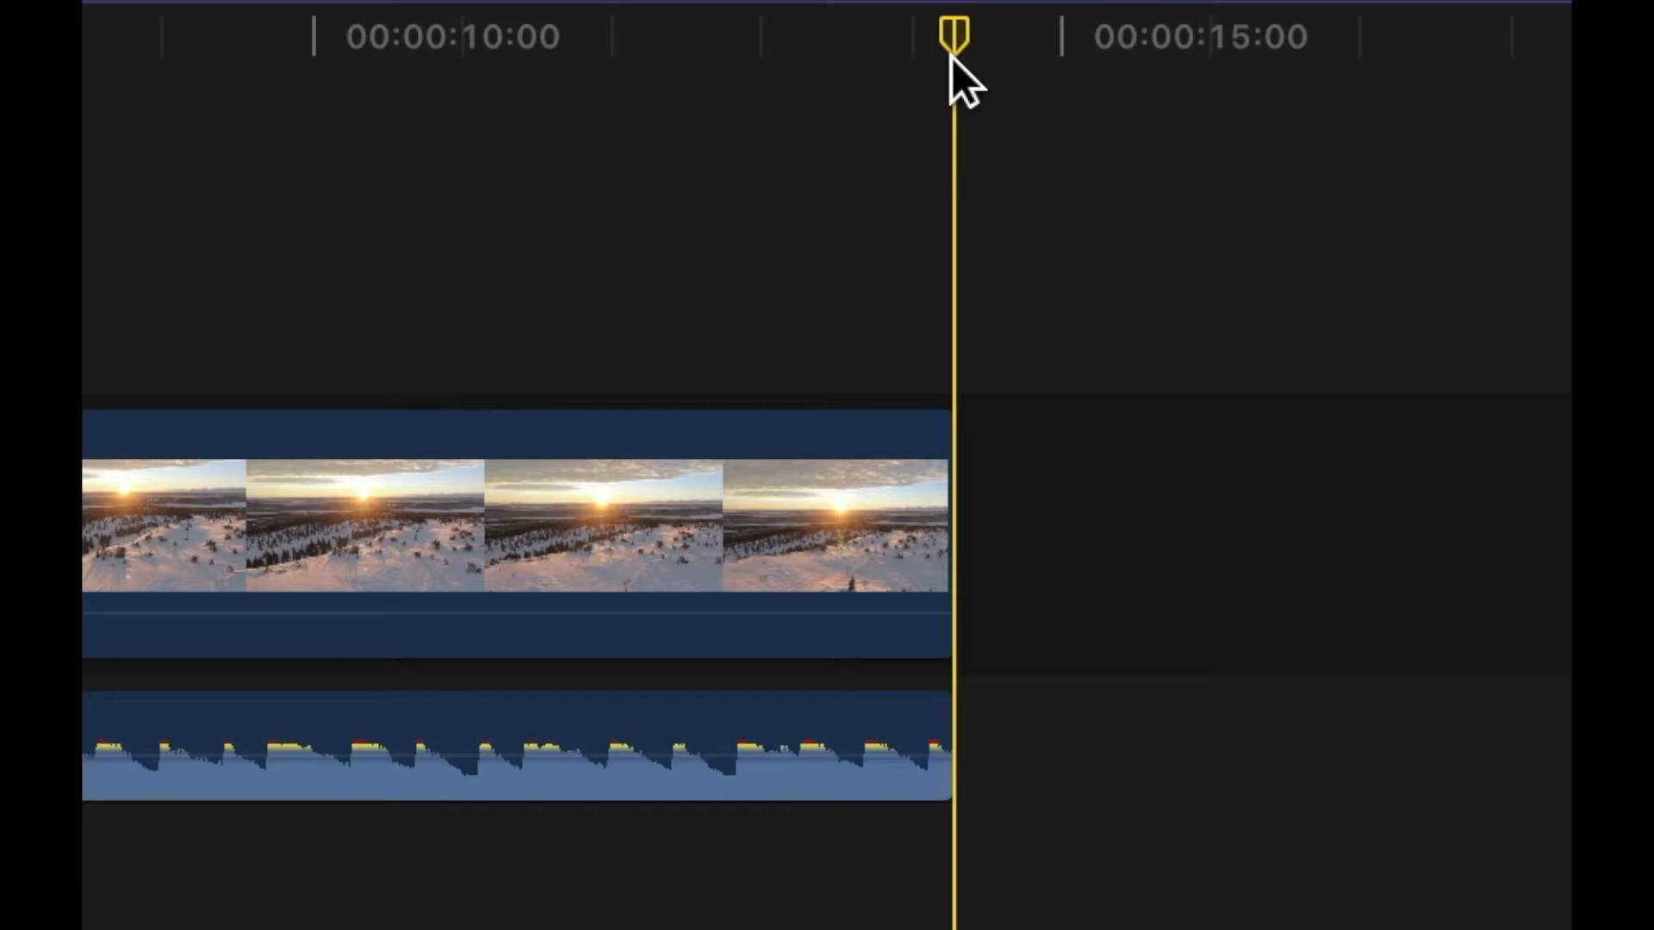
{"action": "mouse_move", "coordinate": [939, 708]}
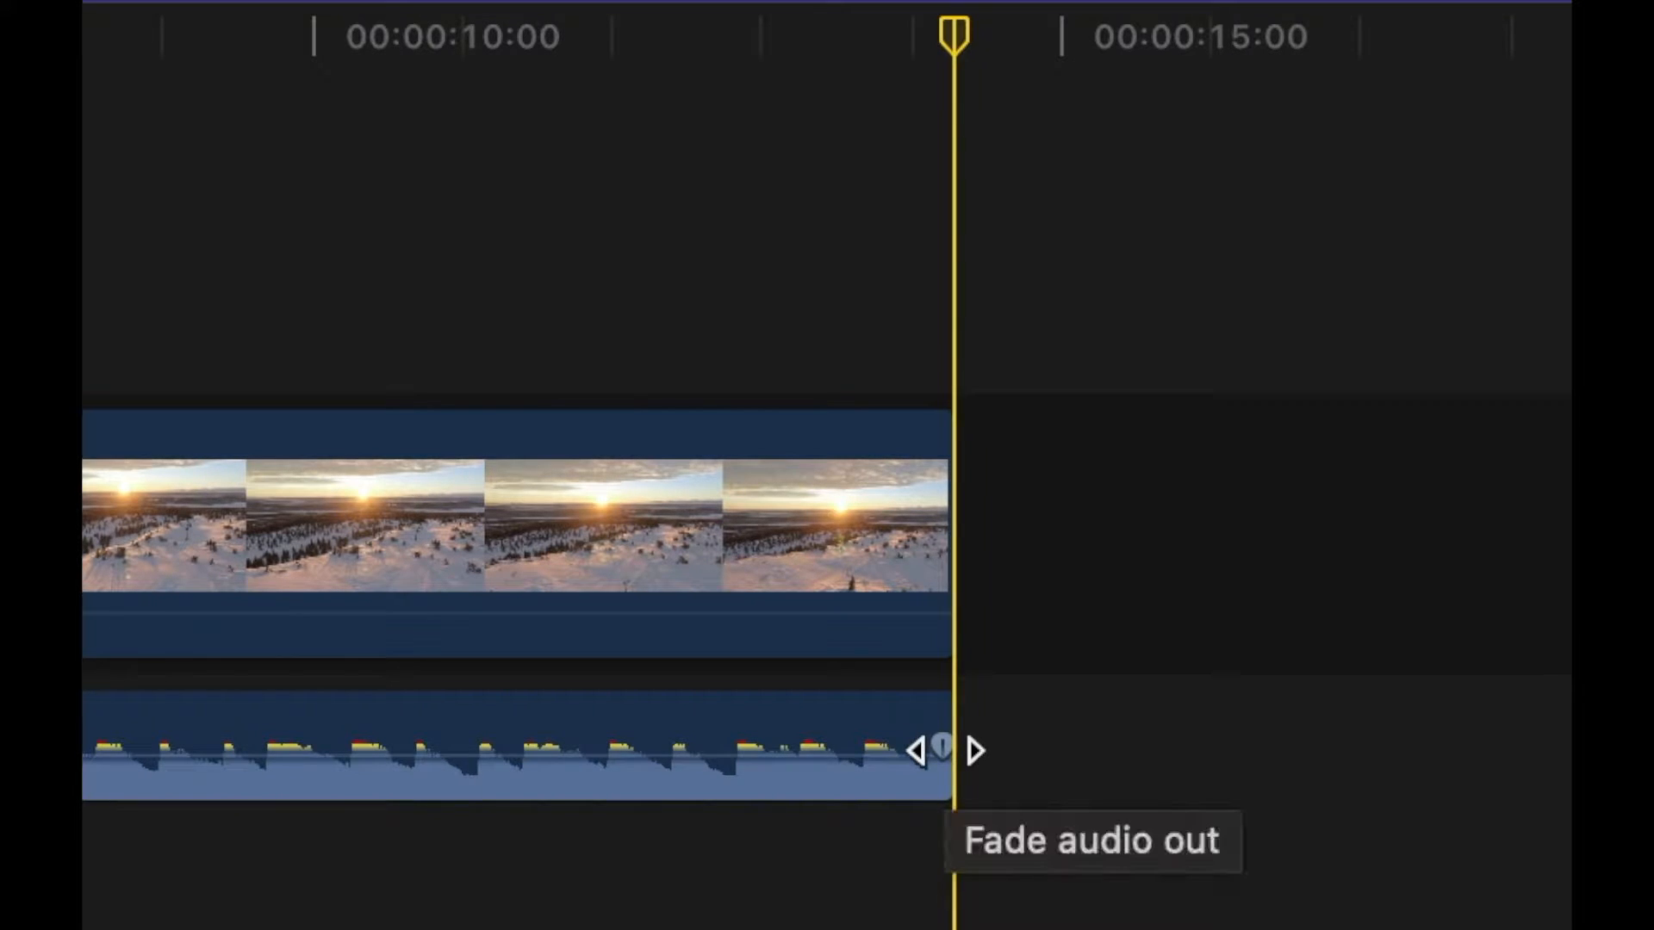
{"action": "left_click_drag", "start_coordinate": [942, 749], "coordinate": [539, 741]}
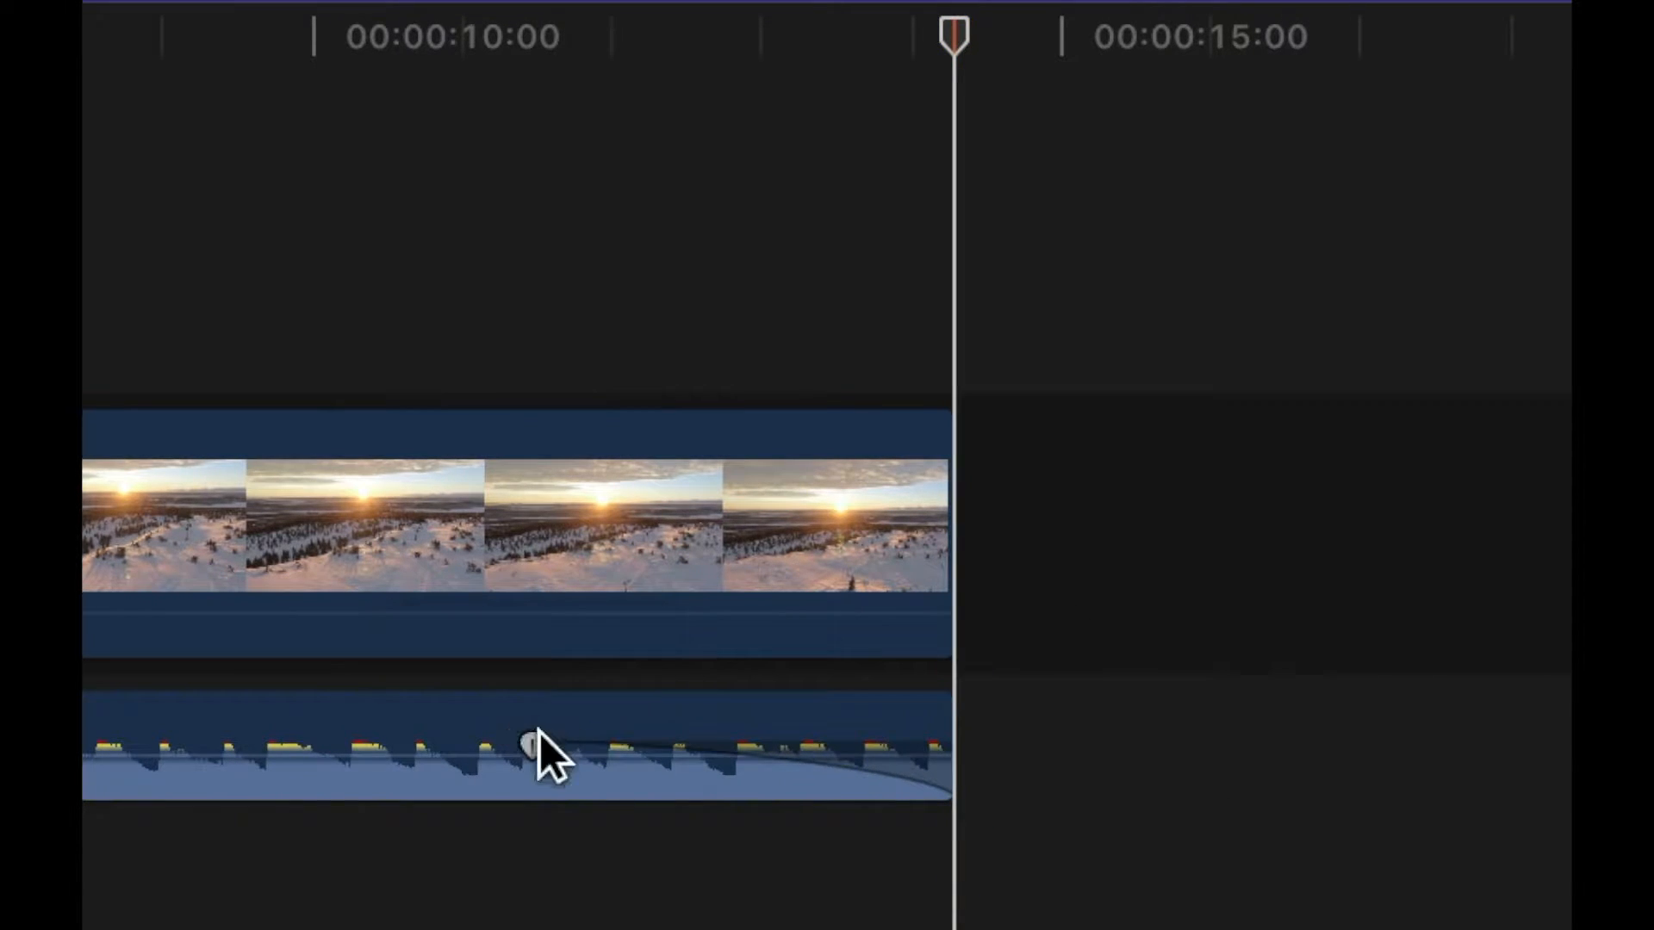
- Play back the project from about 8:21 to its end to check the music's fade-out
{"action": "left_click", "coordinate": [575, 586]}
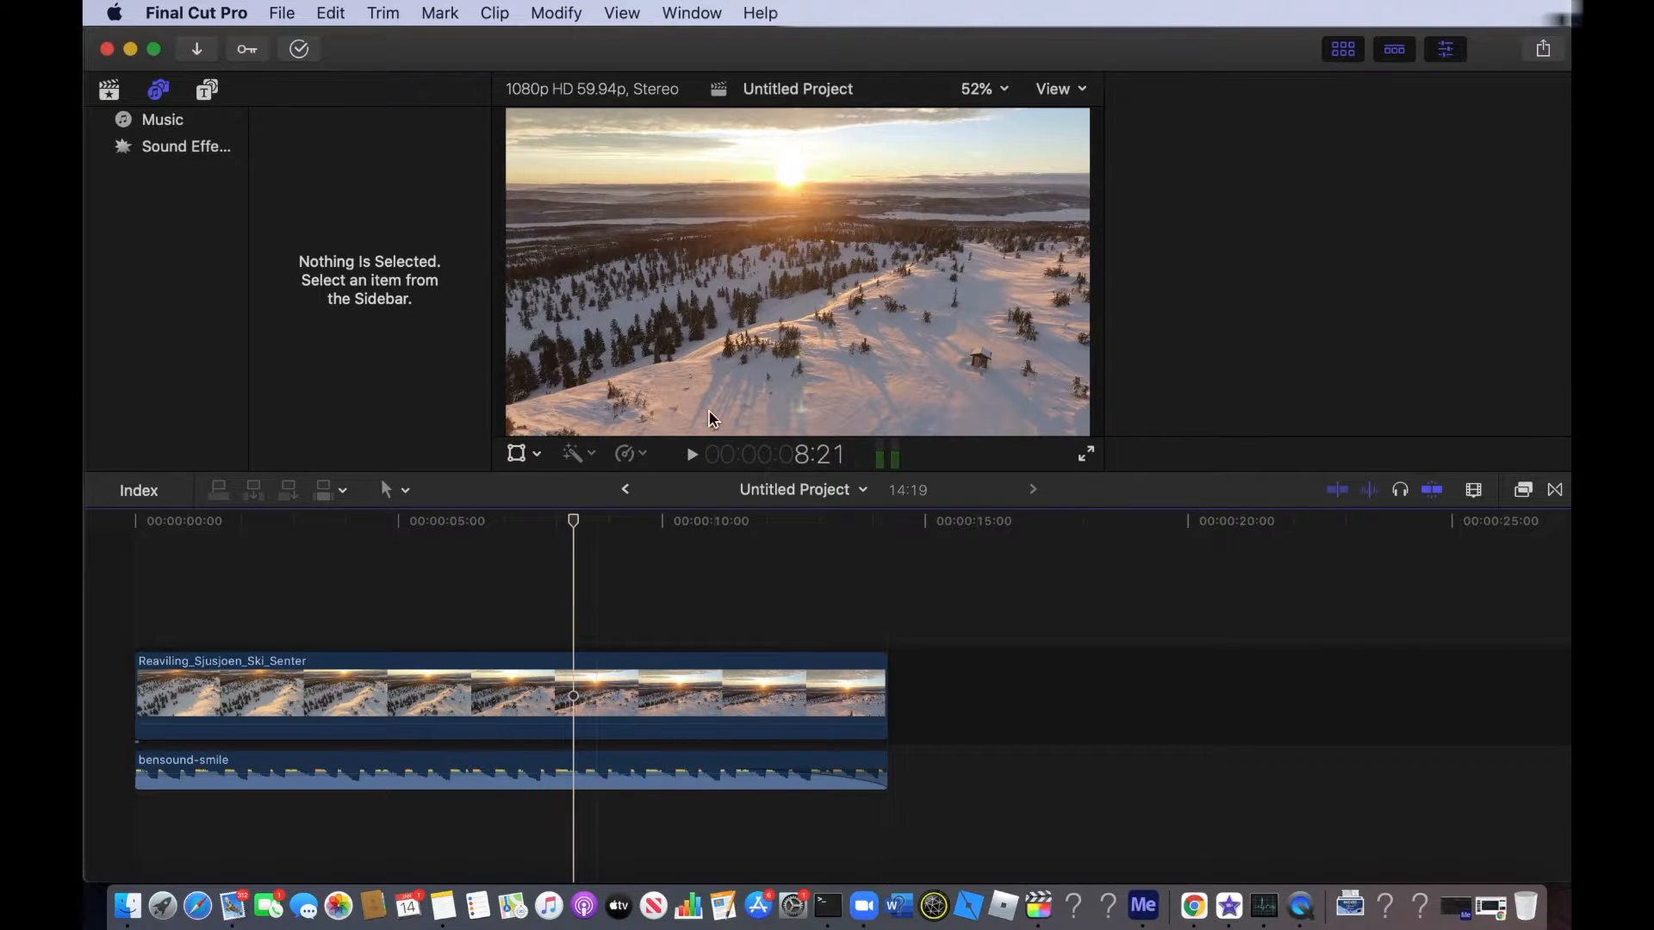
{"action": "key", "text": "cmd+4"}
{"action": "left_click", "coordinate": [690, 454]}
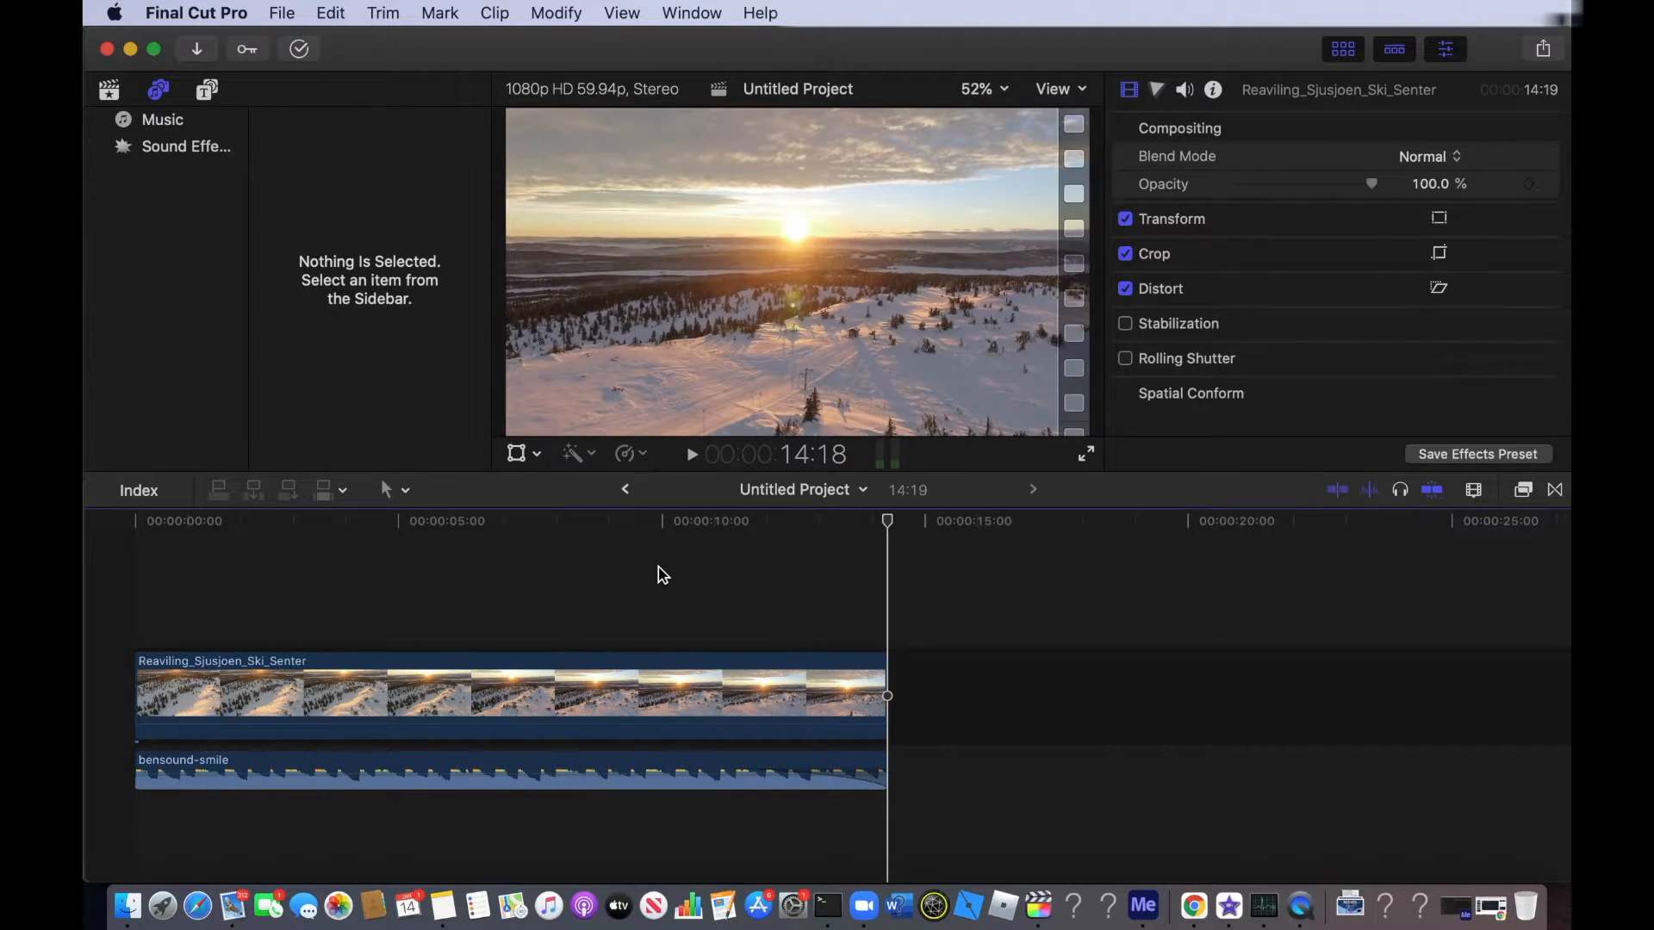
- Select the Reaviling_Sjusjoen_Ski_Senter clip at about 9:56 and show the Effects browser with its video and audio categories
{"action": "left_click", "coordinate": [652, 668]}
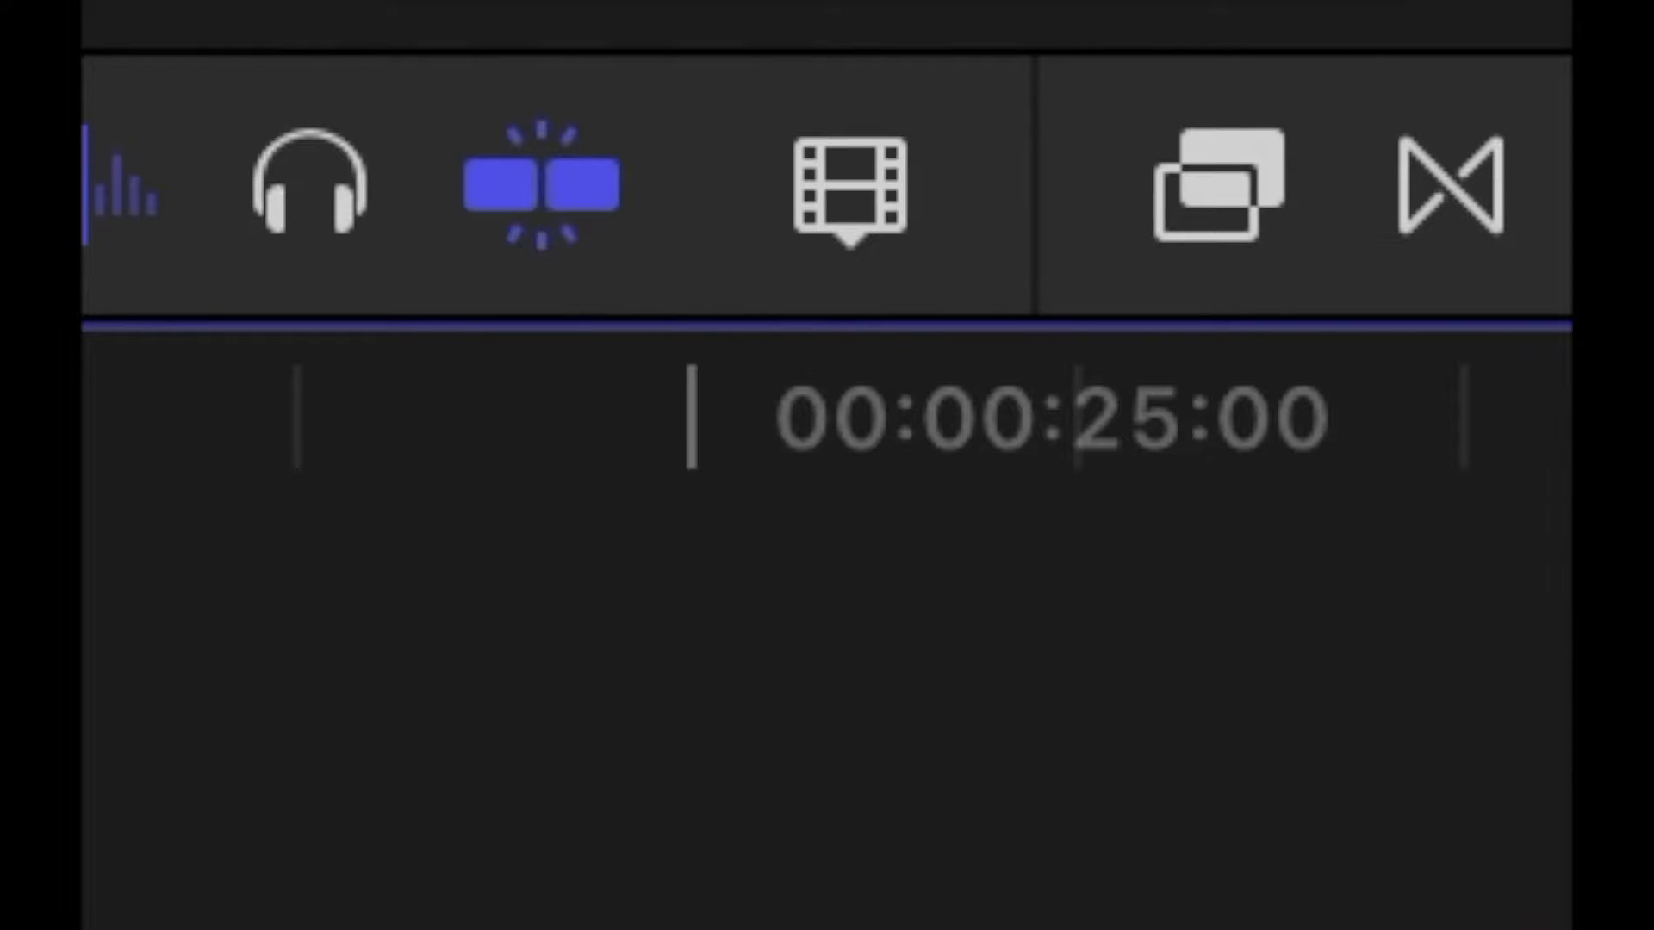
{"action": "left_click", "coordinate": [1191, 159]}
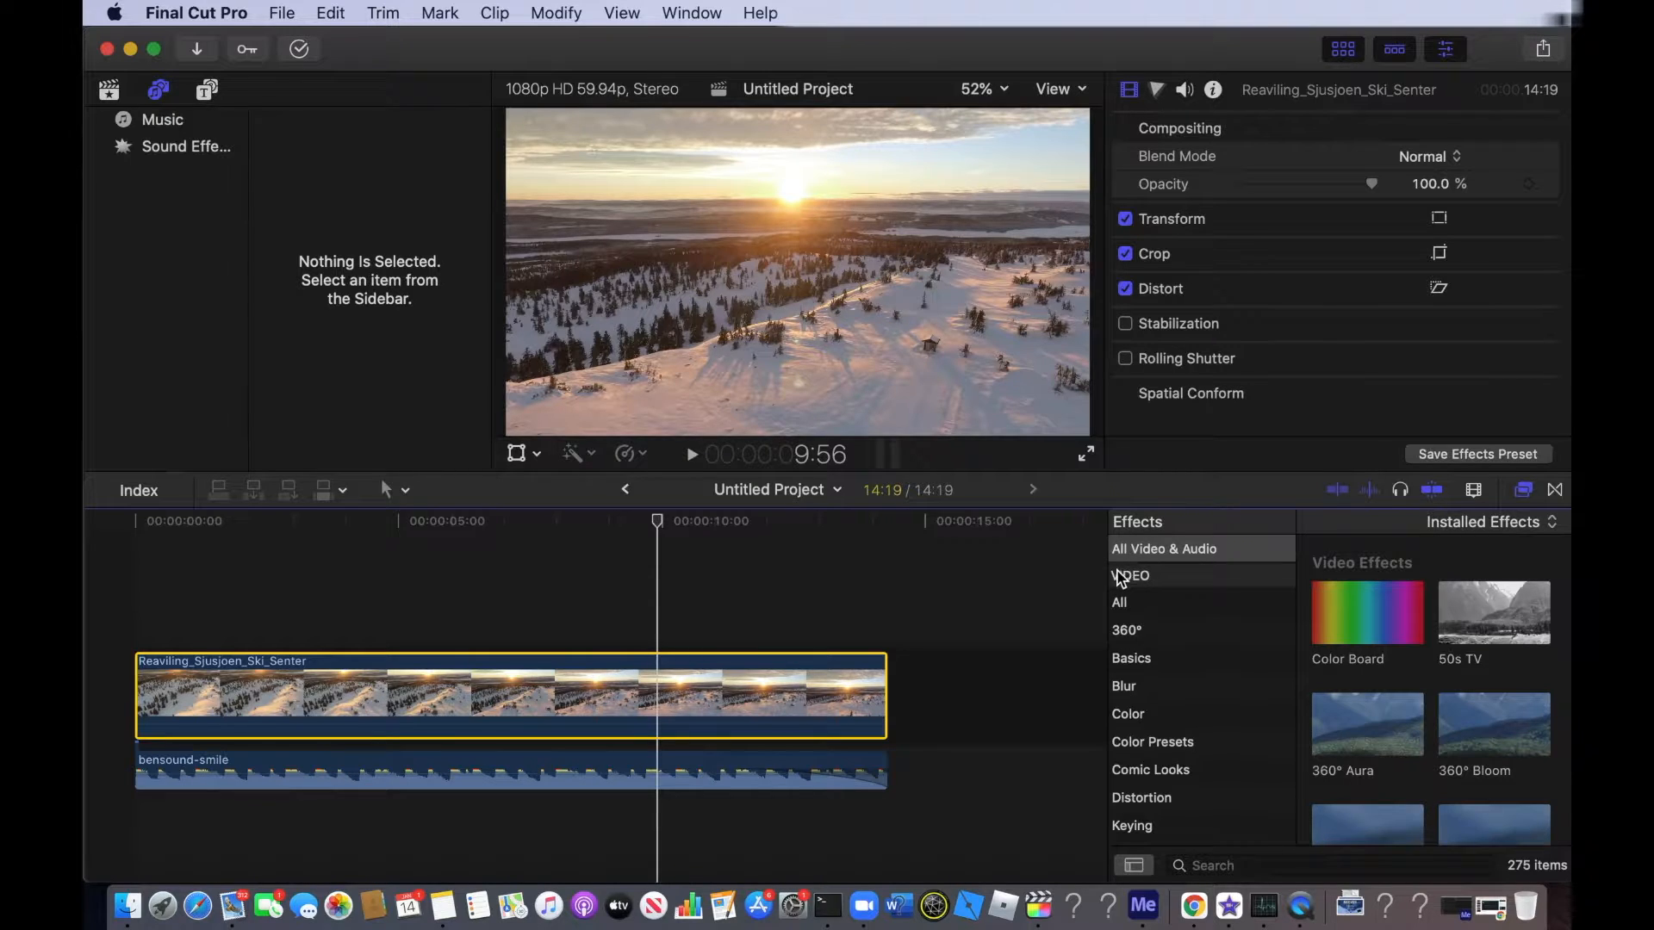
{"action": "scroll", "coordinate": [1139, 580], "scroll_direction": "down", "scroll_amount": 10}
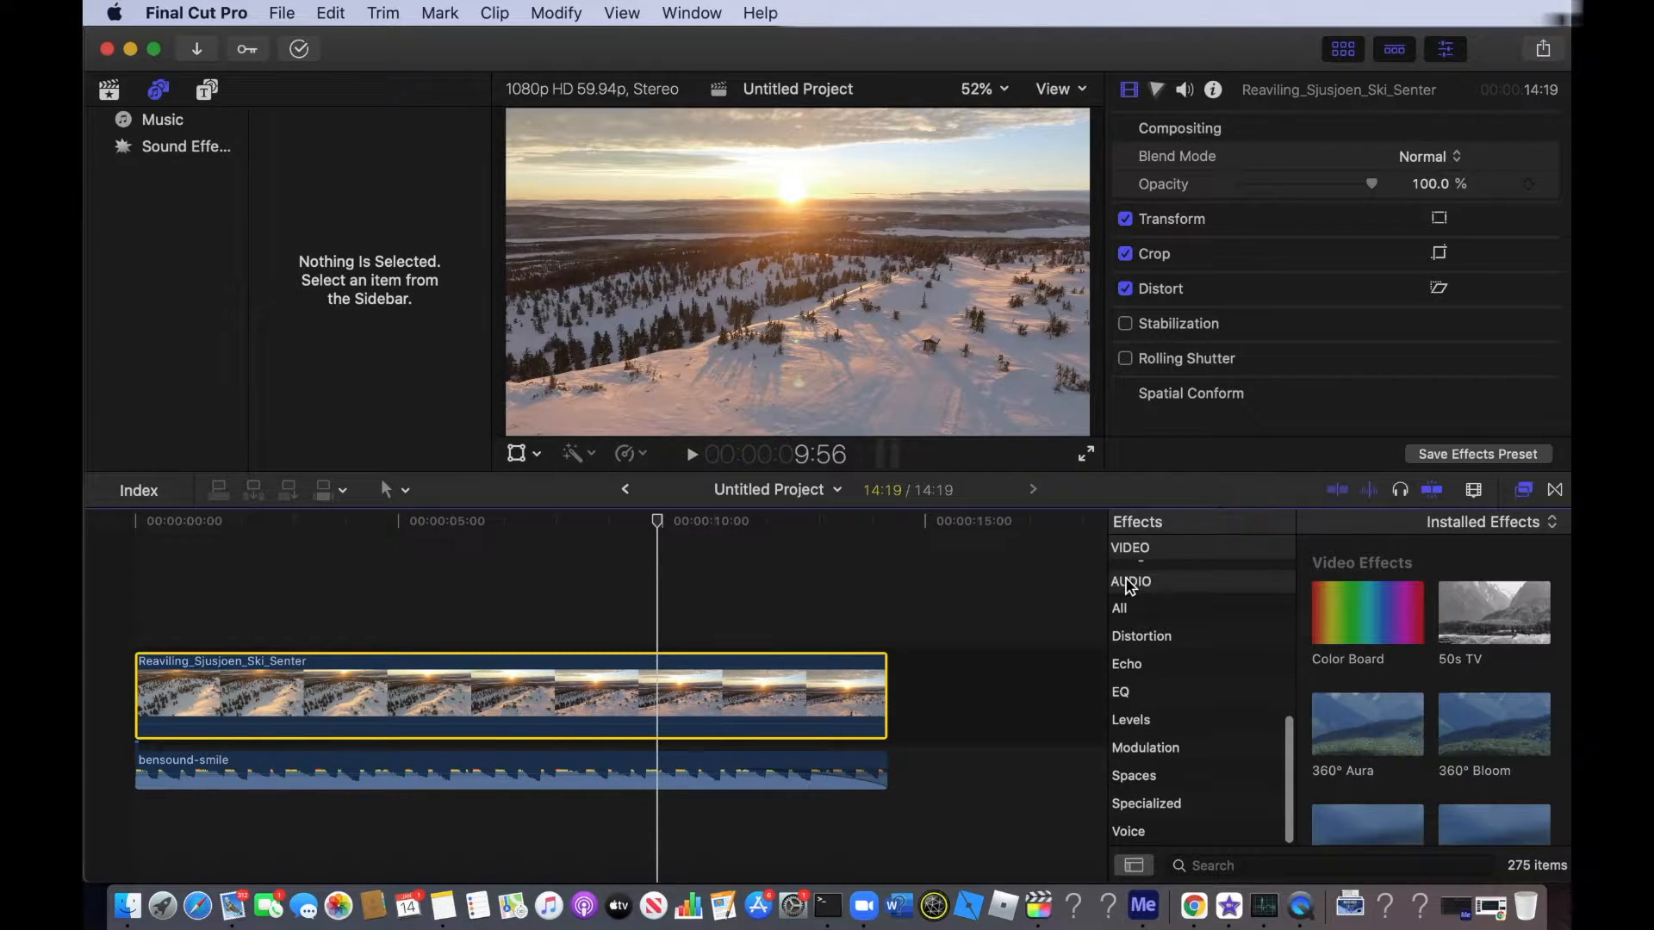
{"action": "scroll", "coordinate": [1137, 595], "scroll_direction": "up", "scroll_amount": 10}
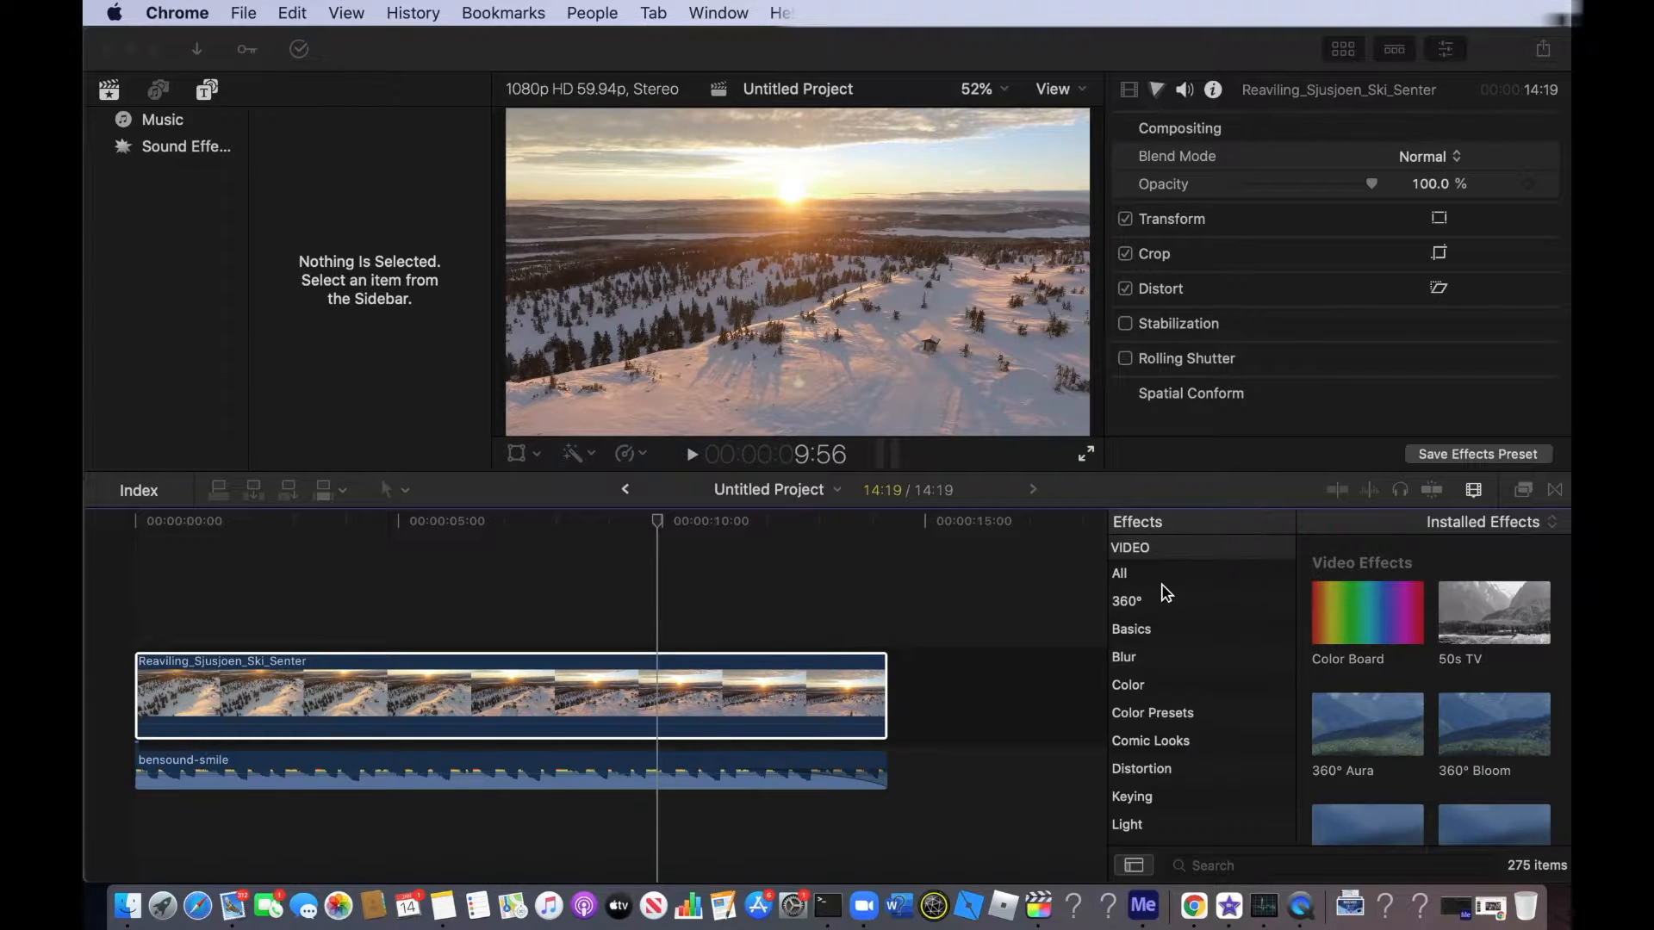
{"action": "scroll", "coordinate": [1162, 585], "scroll_direction": "up", "scroll_amount": 1}
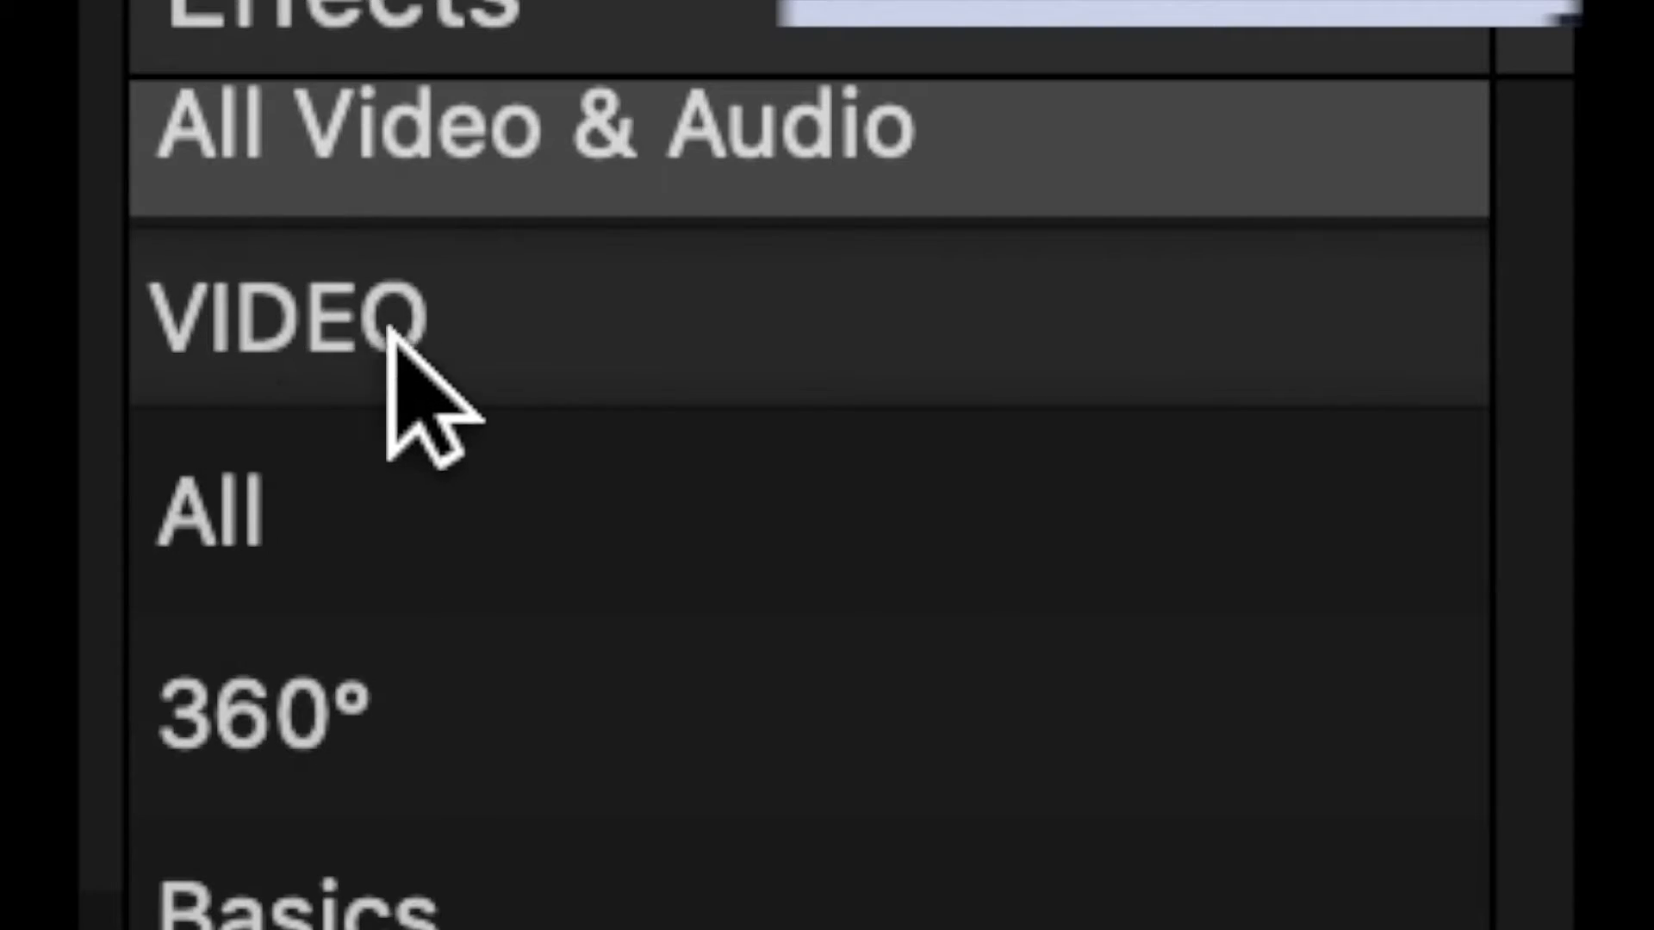
- Go through the video effect categories one after another, from All and 360° down to Text Effects and Tiling
{"action": "left_click", "coordinate": [297, 552]}
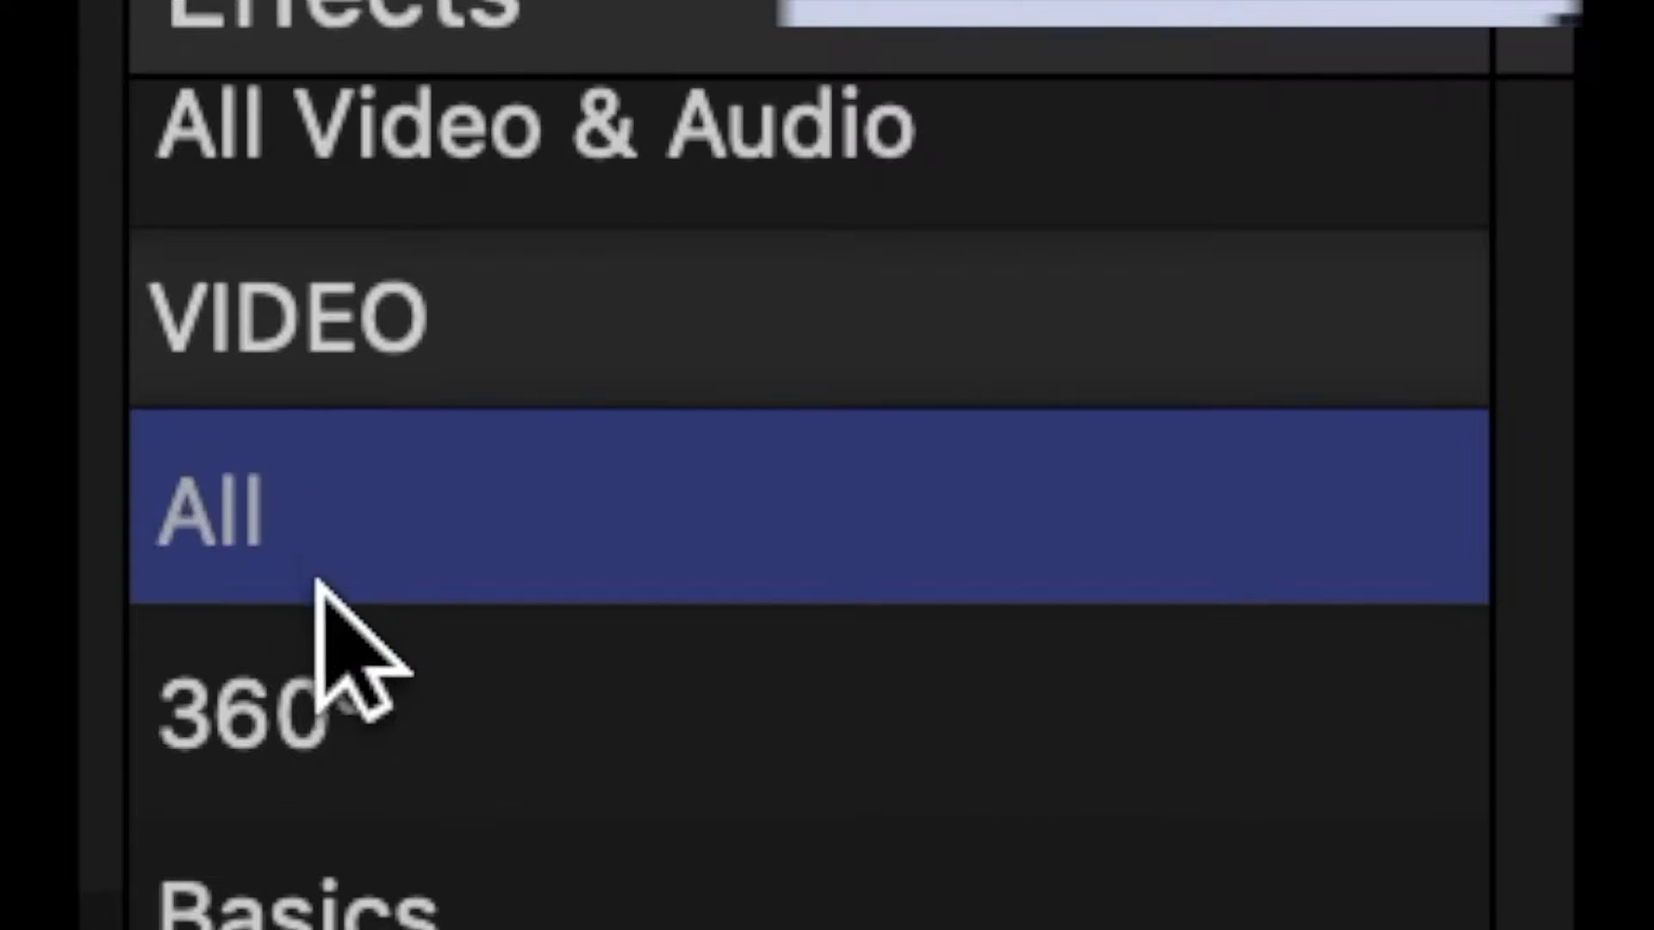
{"action": "left_click", "coordinate": [327, 741]}
{"action": "scroll", "coordinate": [326, 741], "scroll_direction": "down", "scroll_amount": 3}
{"action": "left_click", "coordinate": [312, 626]}
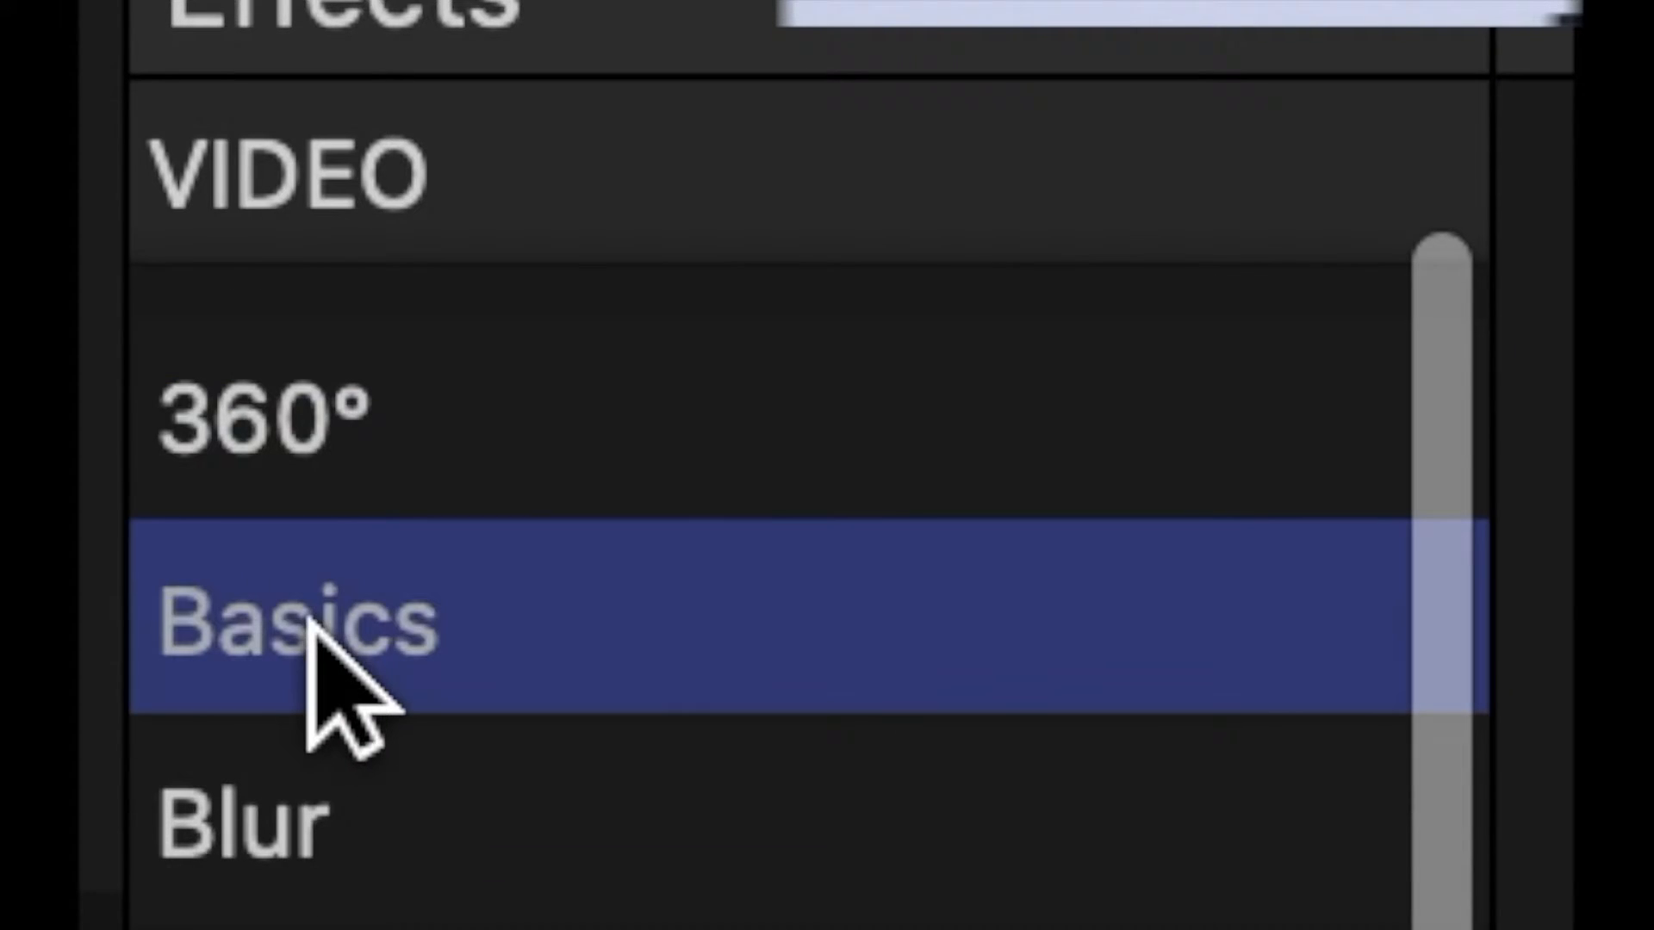
{"action": "left_click", "coordinate": [293, 822]}
{"action": "key", "text": "Down"}
{"action": "key", "text": "Down"}
{"action": "key", "text": "Up"}
{"action": "key", "text": "Down"}
{"action": "key", "text": "Down"}
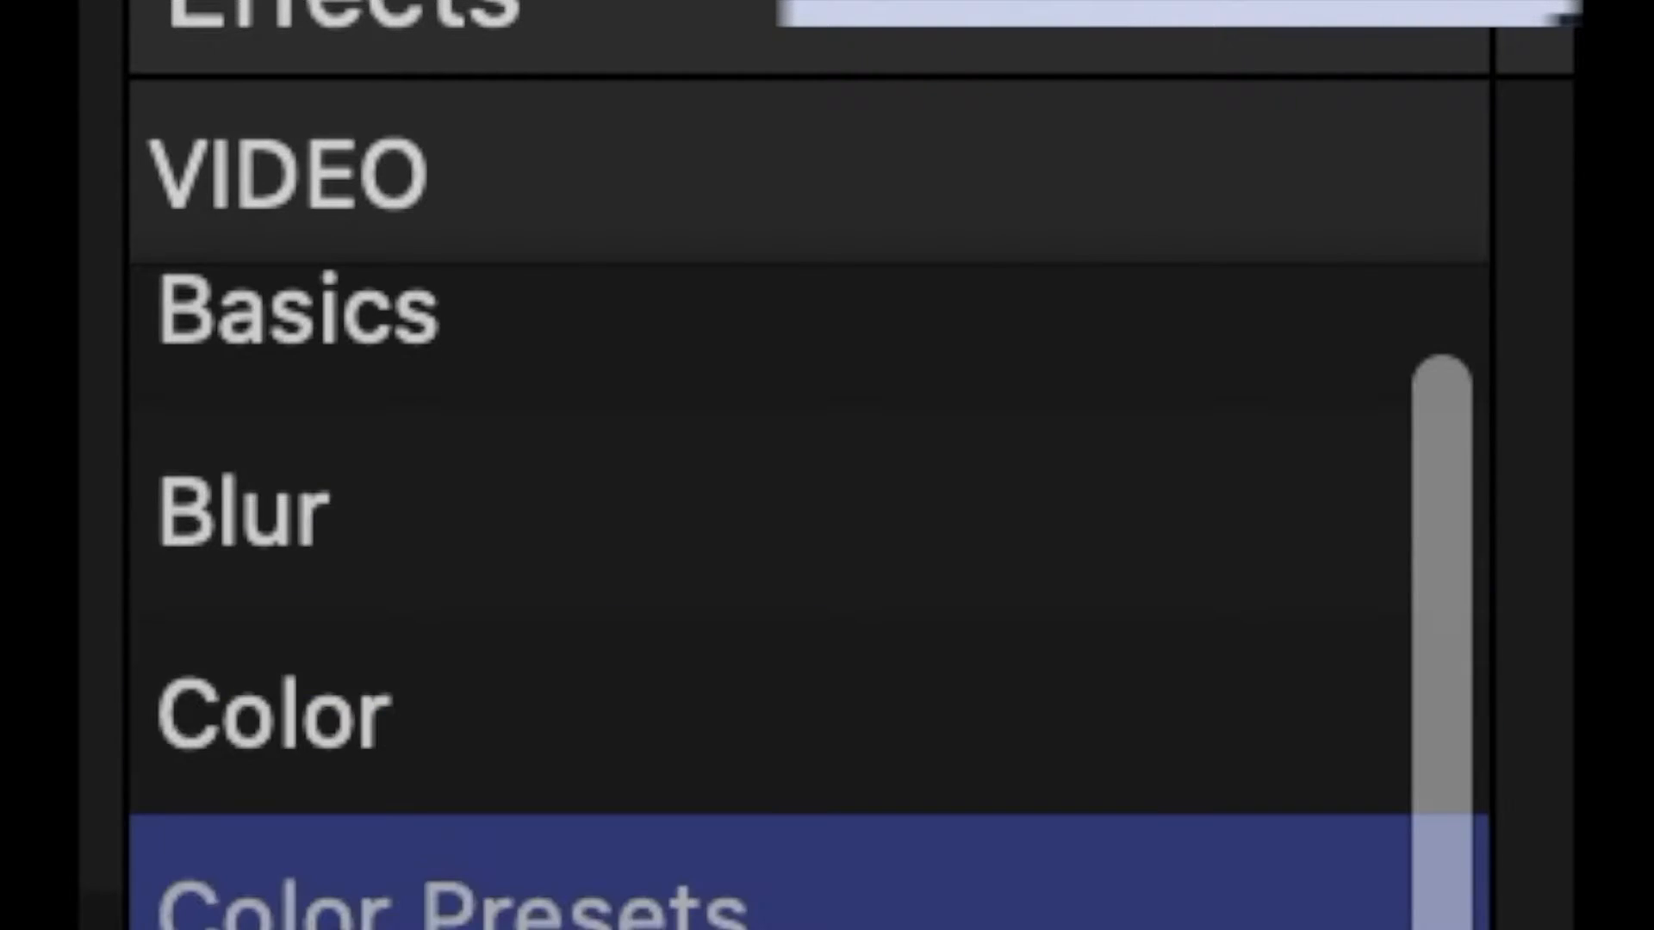
{"action": "key", "text": "Down"}
{"action": "key", "text": "Down"}
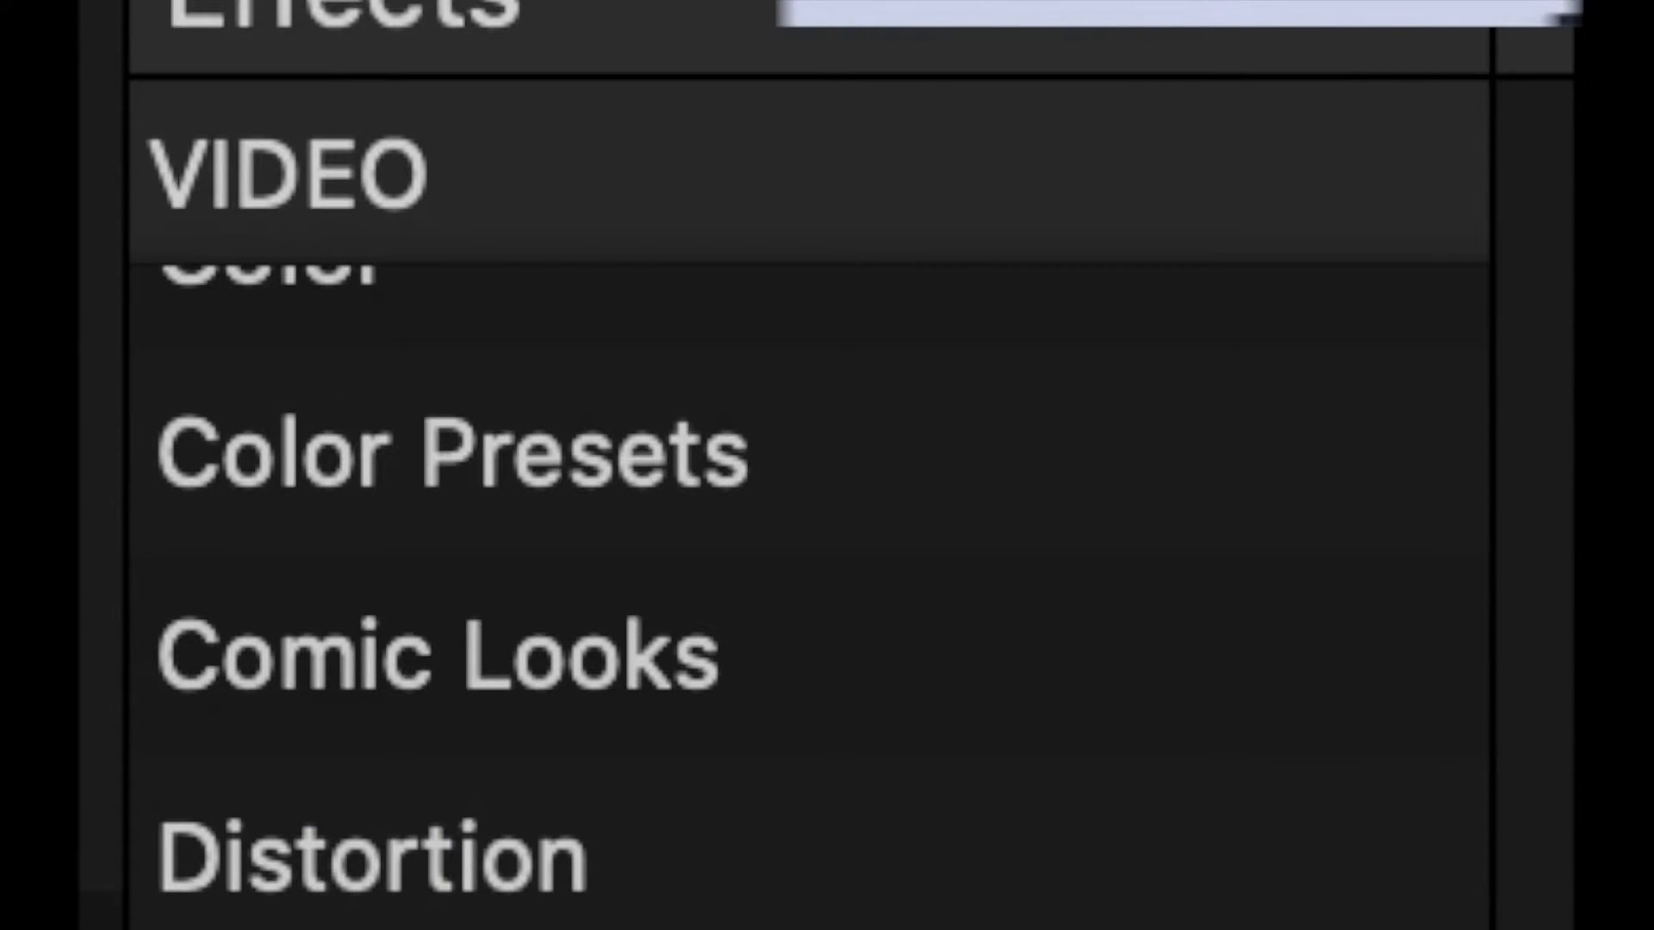
{"action": "scroll", "coordinate": [809, 595], "scroll_direction": "down", "scroll_amount": 3}
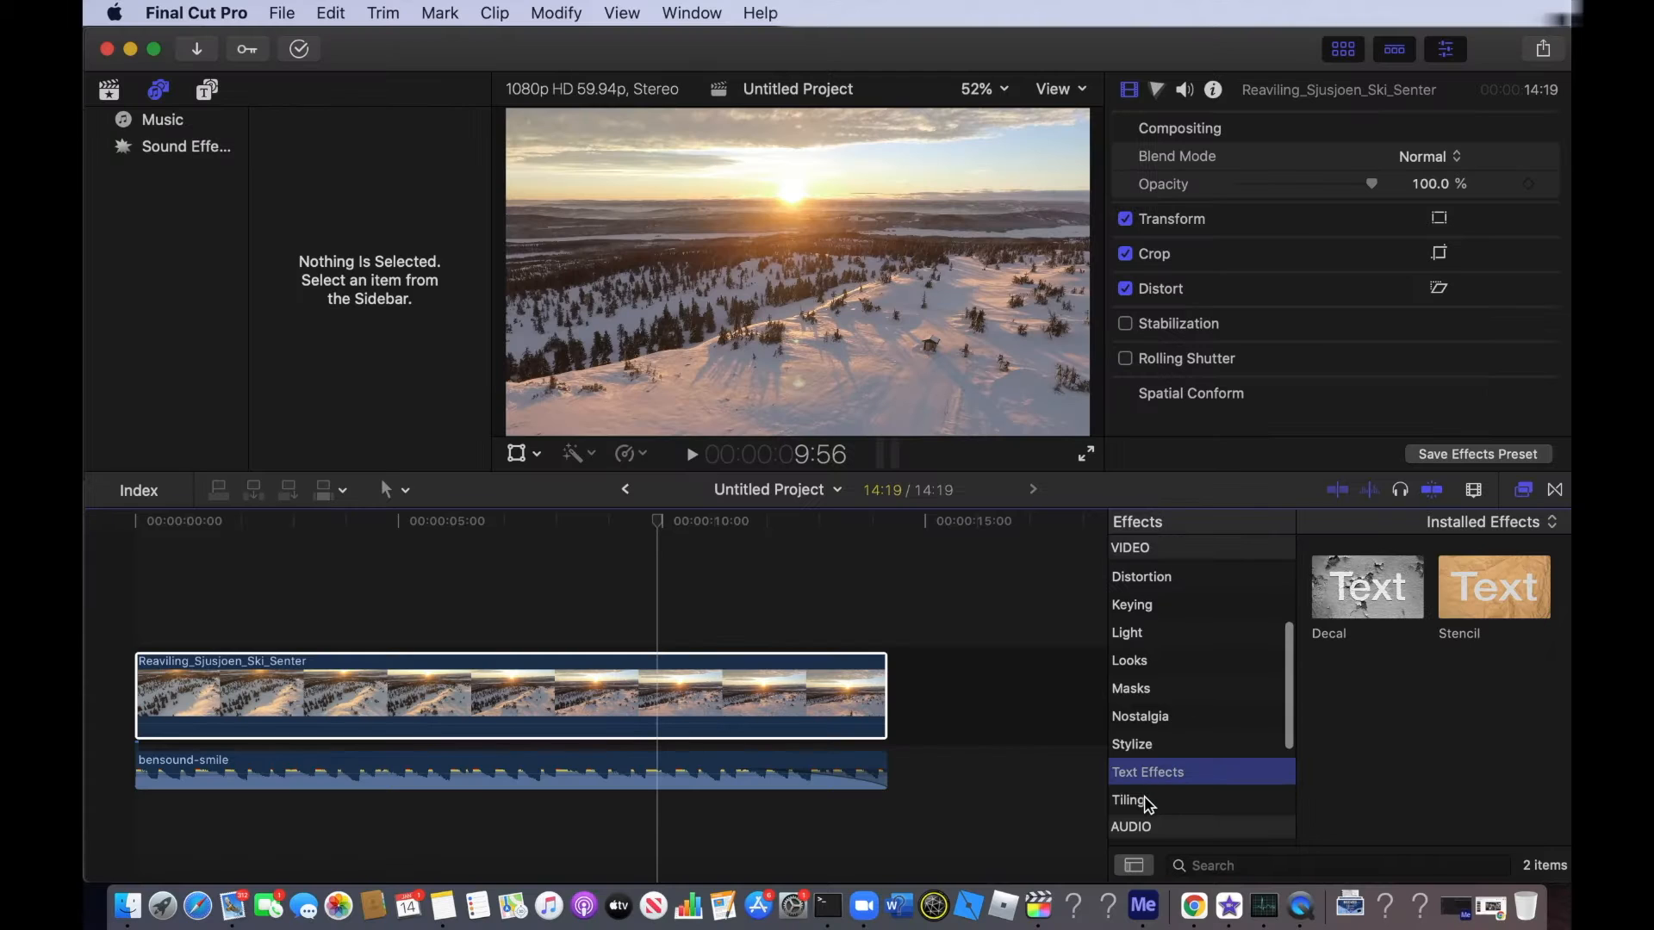
{"action": "left_click", "coordinate": [1146, 803]}
- Look through the effects in the All, 360° and Basics video categories
{"action": "left_click", "coordinate": [1118, 605]}
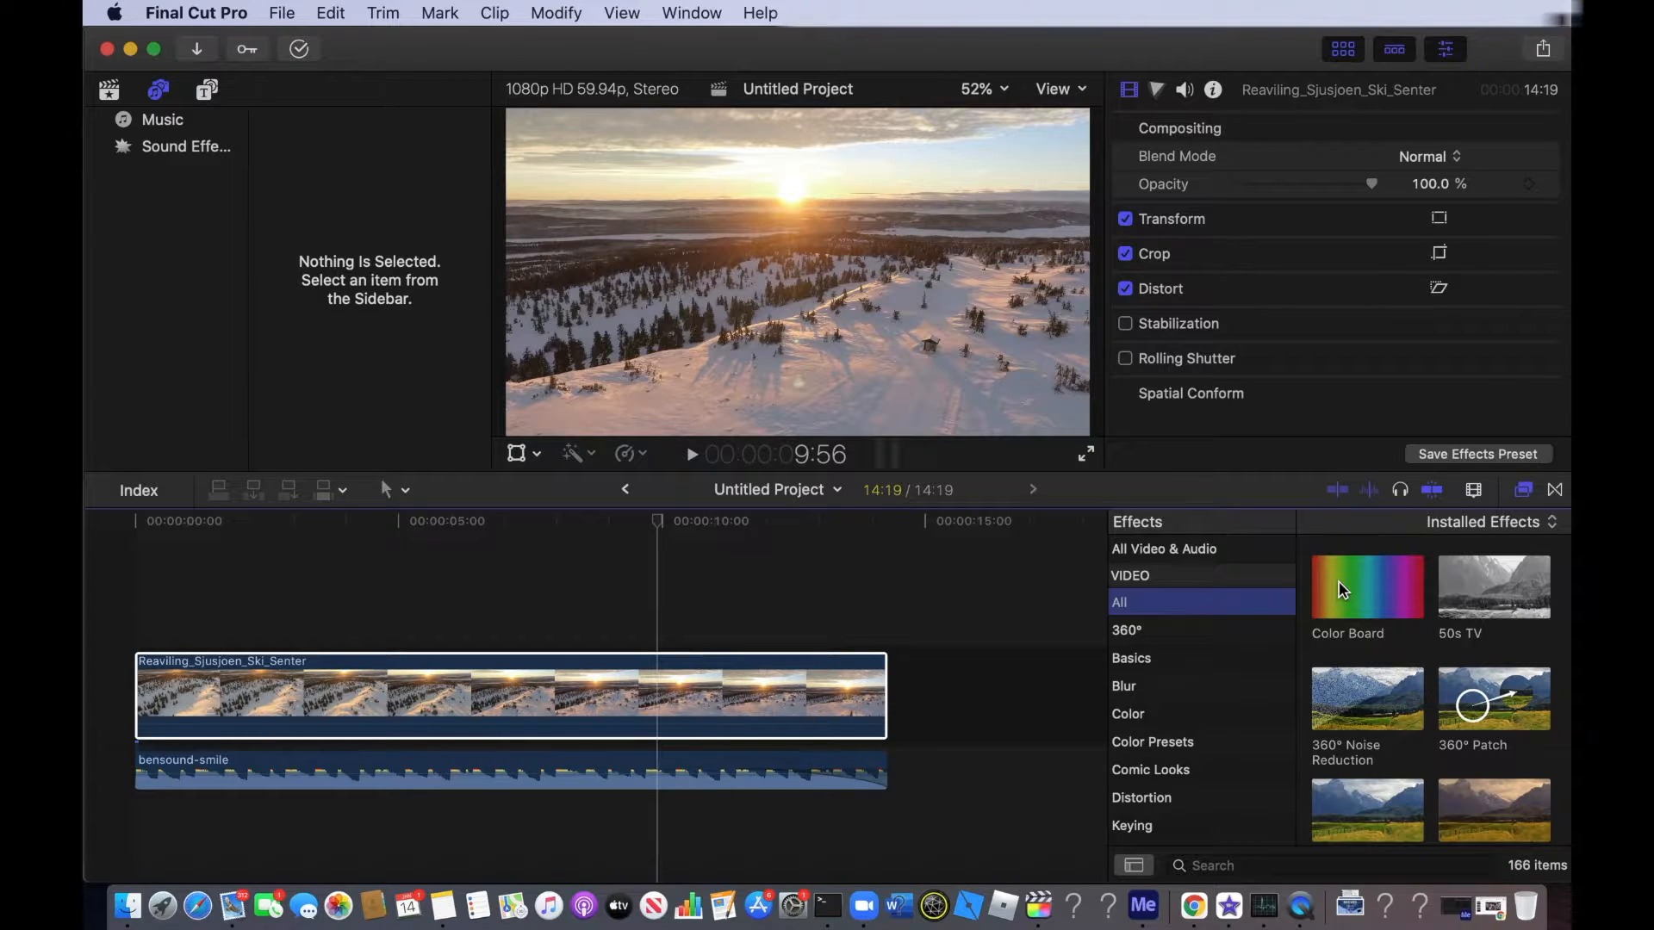
{"action": "scroll", "coordinate": [1342, 590], "scroll_direction": "down", "scroll_amount": 20}
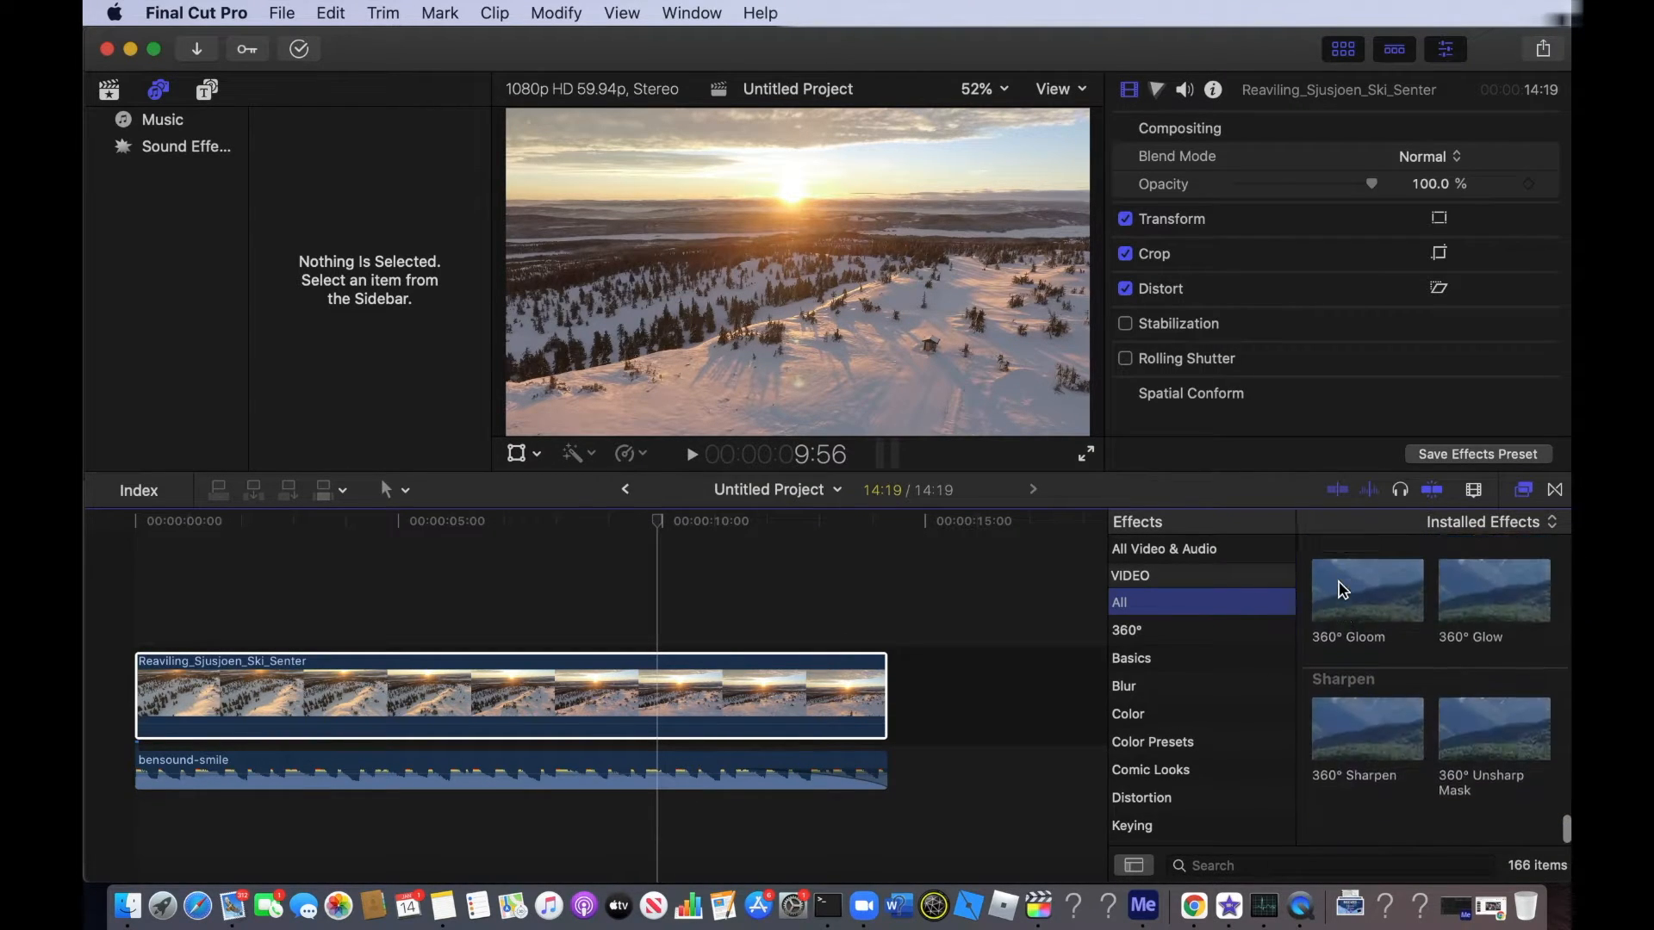
{"action": "scroll", "coordinate": [1353, 595], "scroll_direction": "up", "scroll_amount": 5}
{"action": "left_click", "coordinate": [1137, 632]}
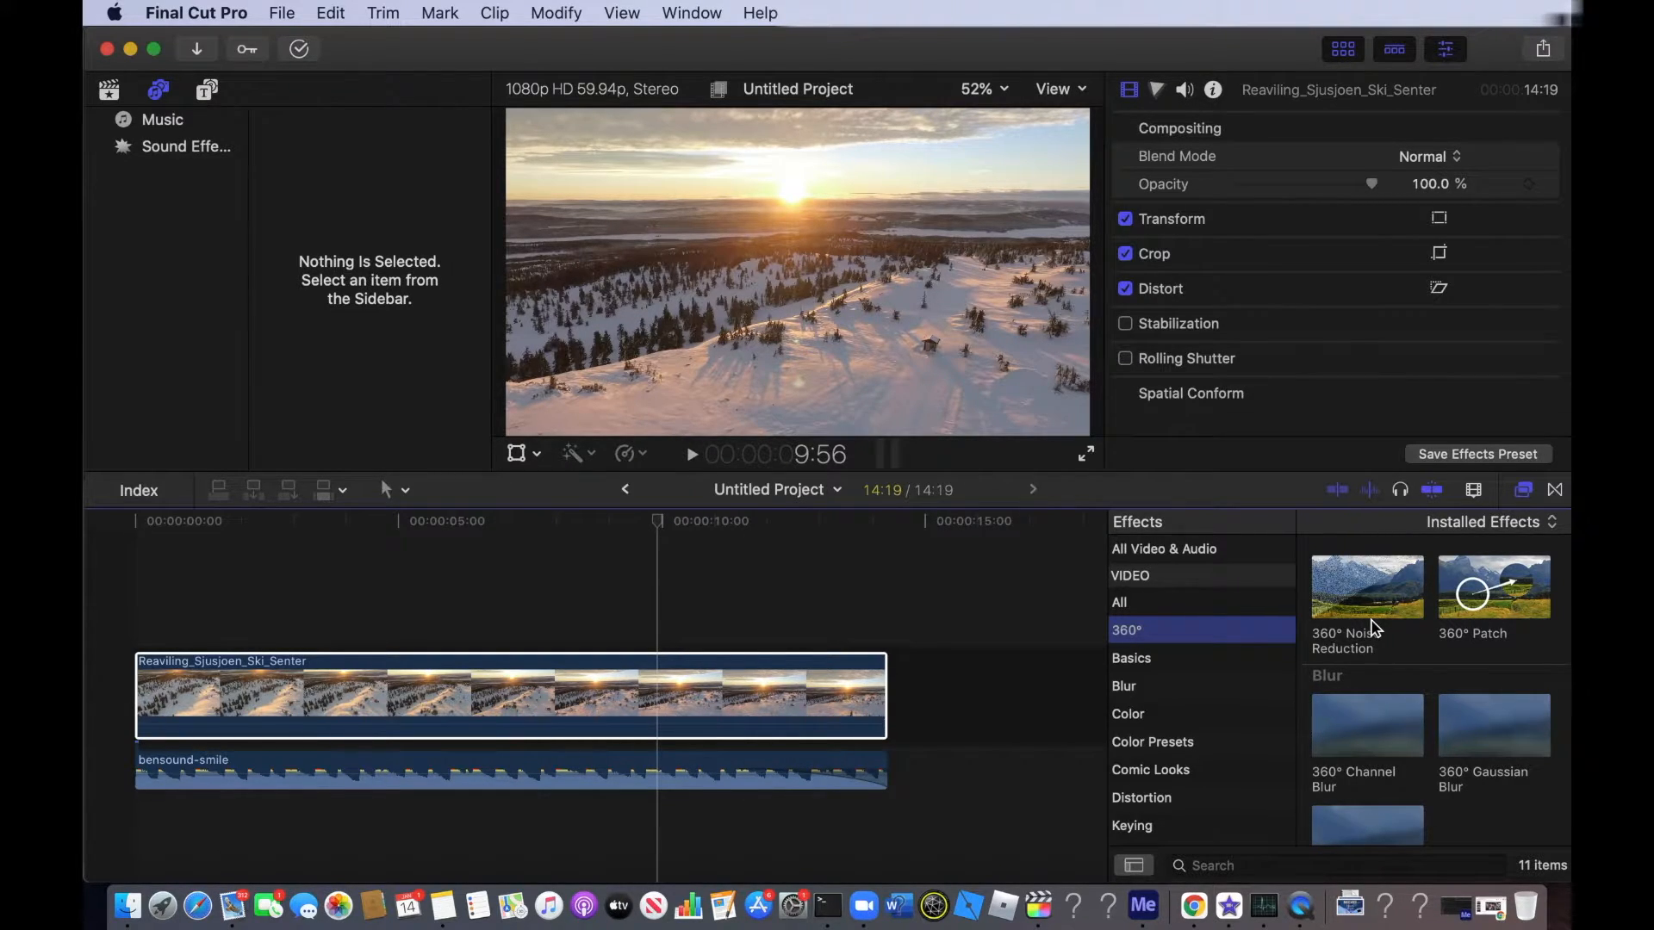
{"action": "scroll", "coordinate": [1374, 627], "scroll_direction": "down", "scroll_amount": 5}
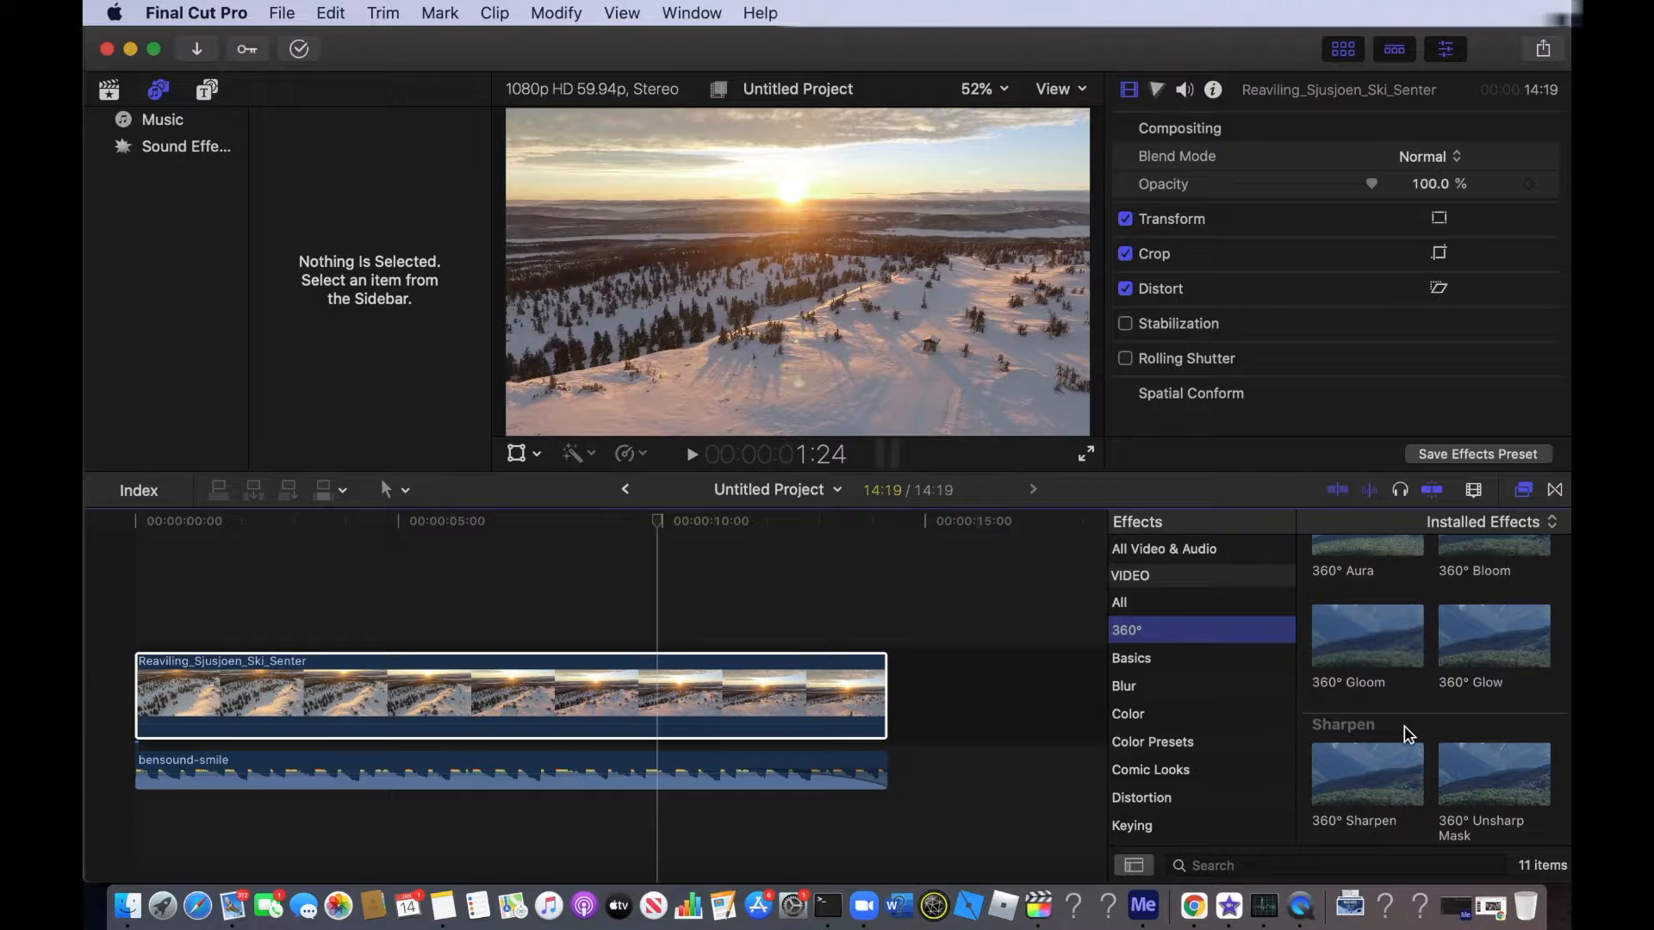
{"action": "left_click", "coordinate": [1178, 660]}
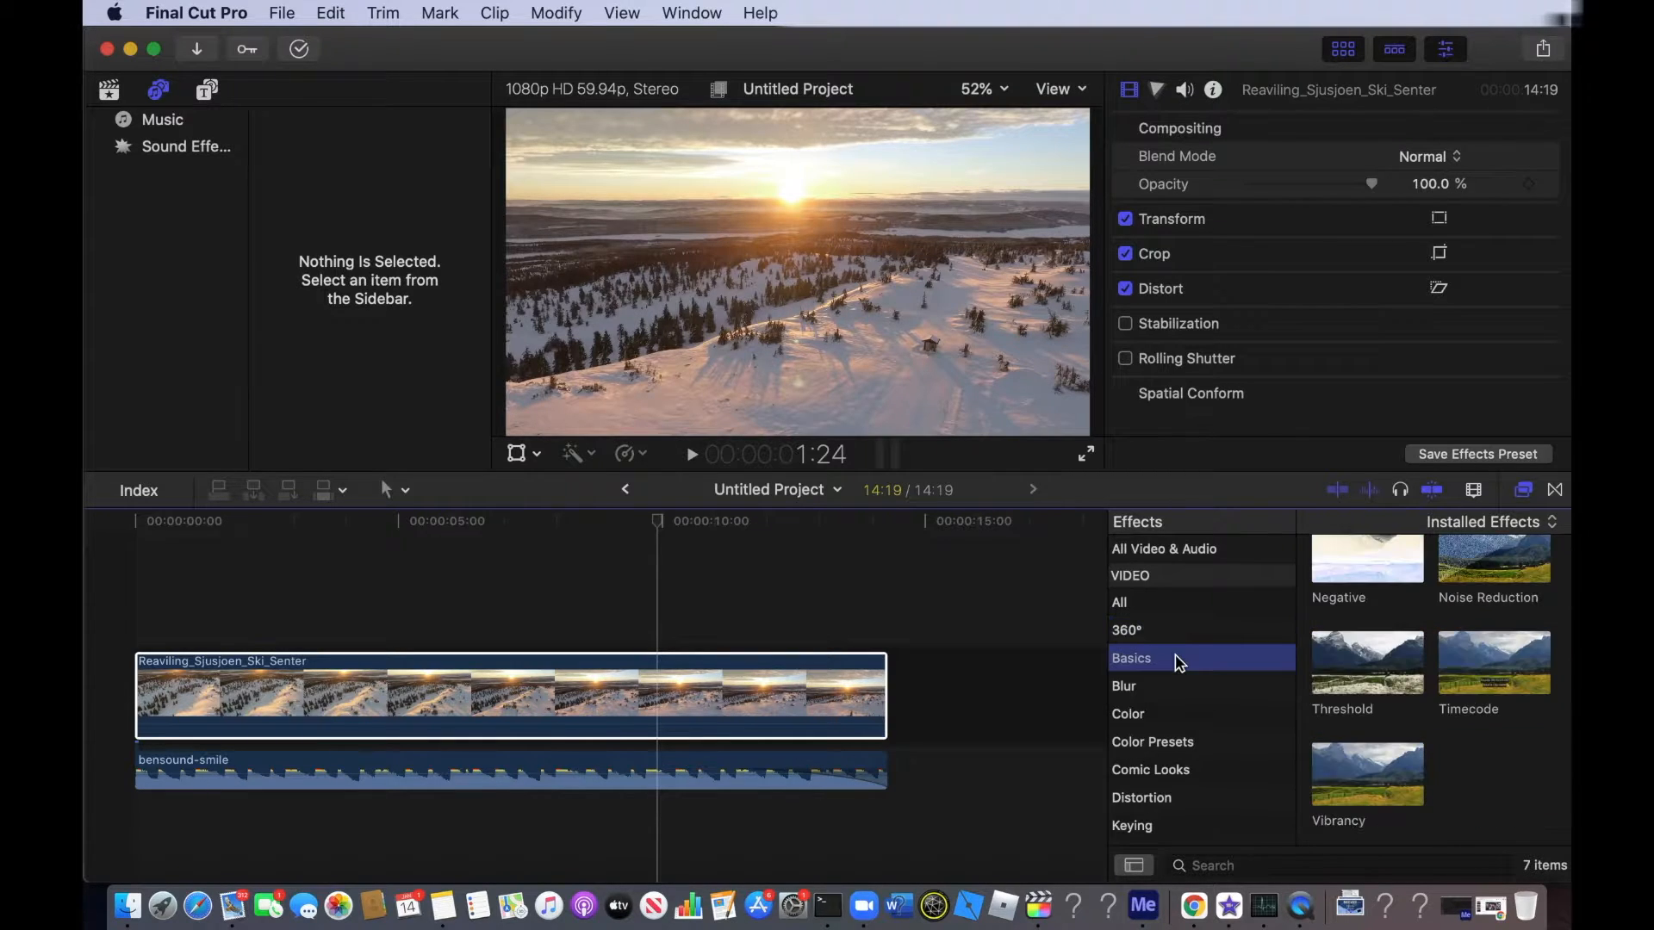
{"action": "scroll", "coordinate": [1494, 732], "scroll_direction": "up", "scroll_amount": 3}
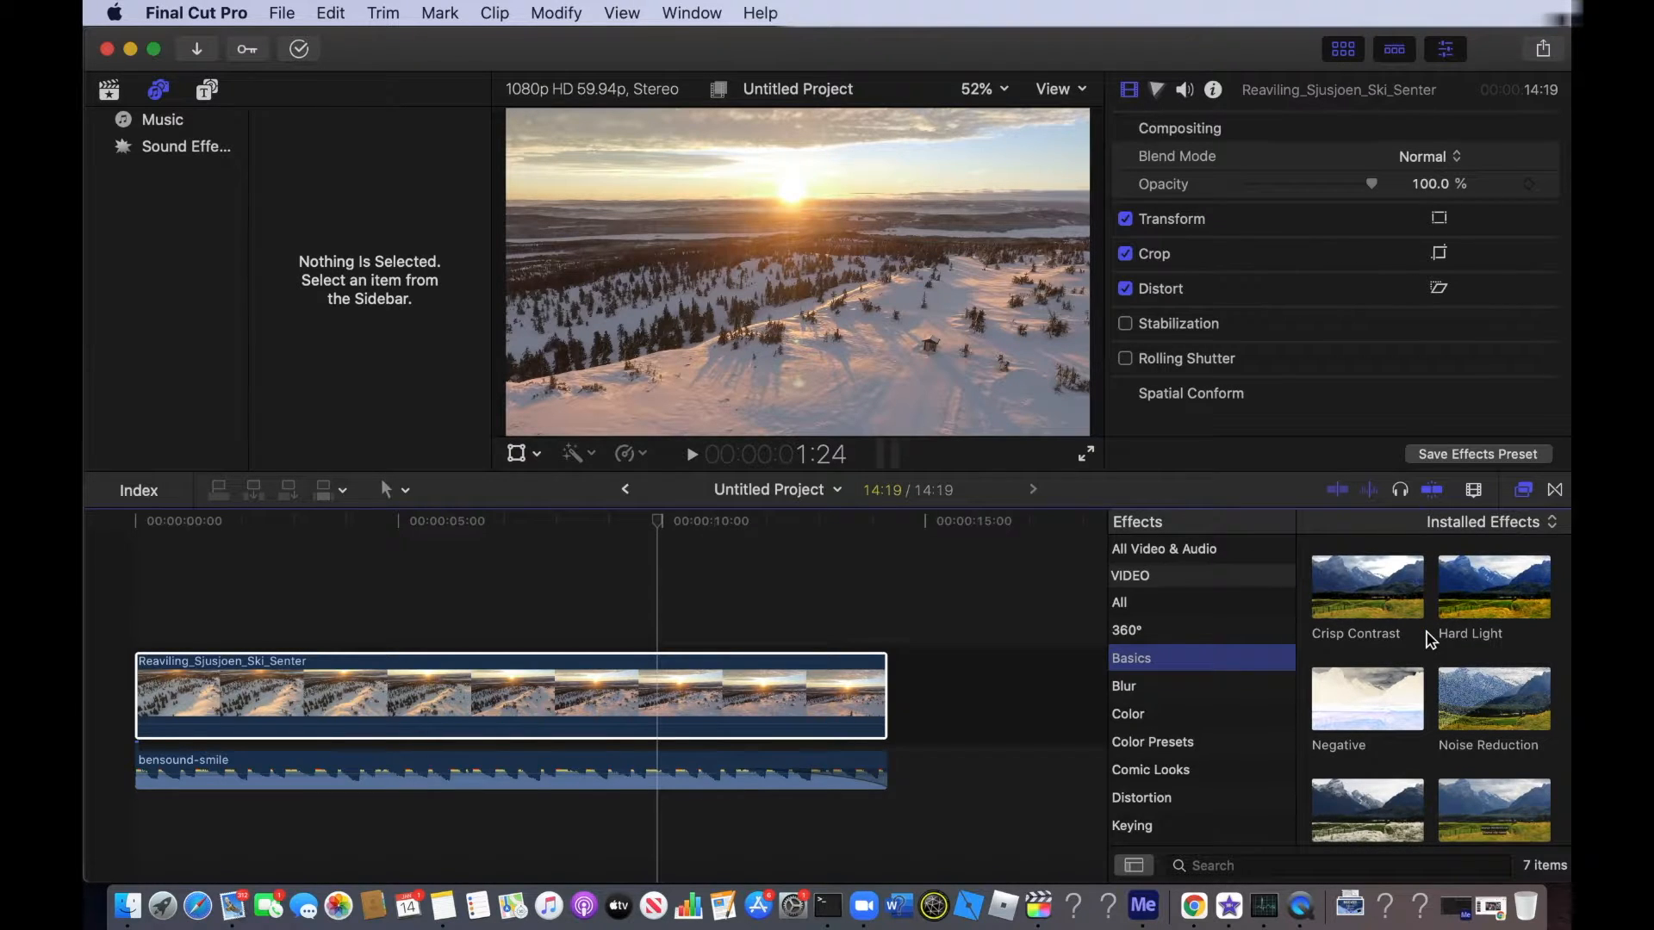
- Look through the Blur effects and preview Gaussian and Radial on the ski video clip
{"action": "left_click", "coordinate": [1129, 688]}
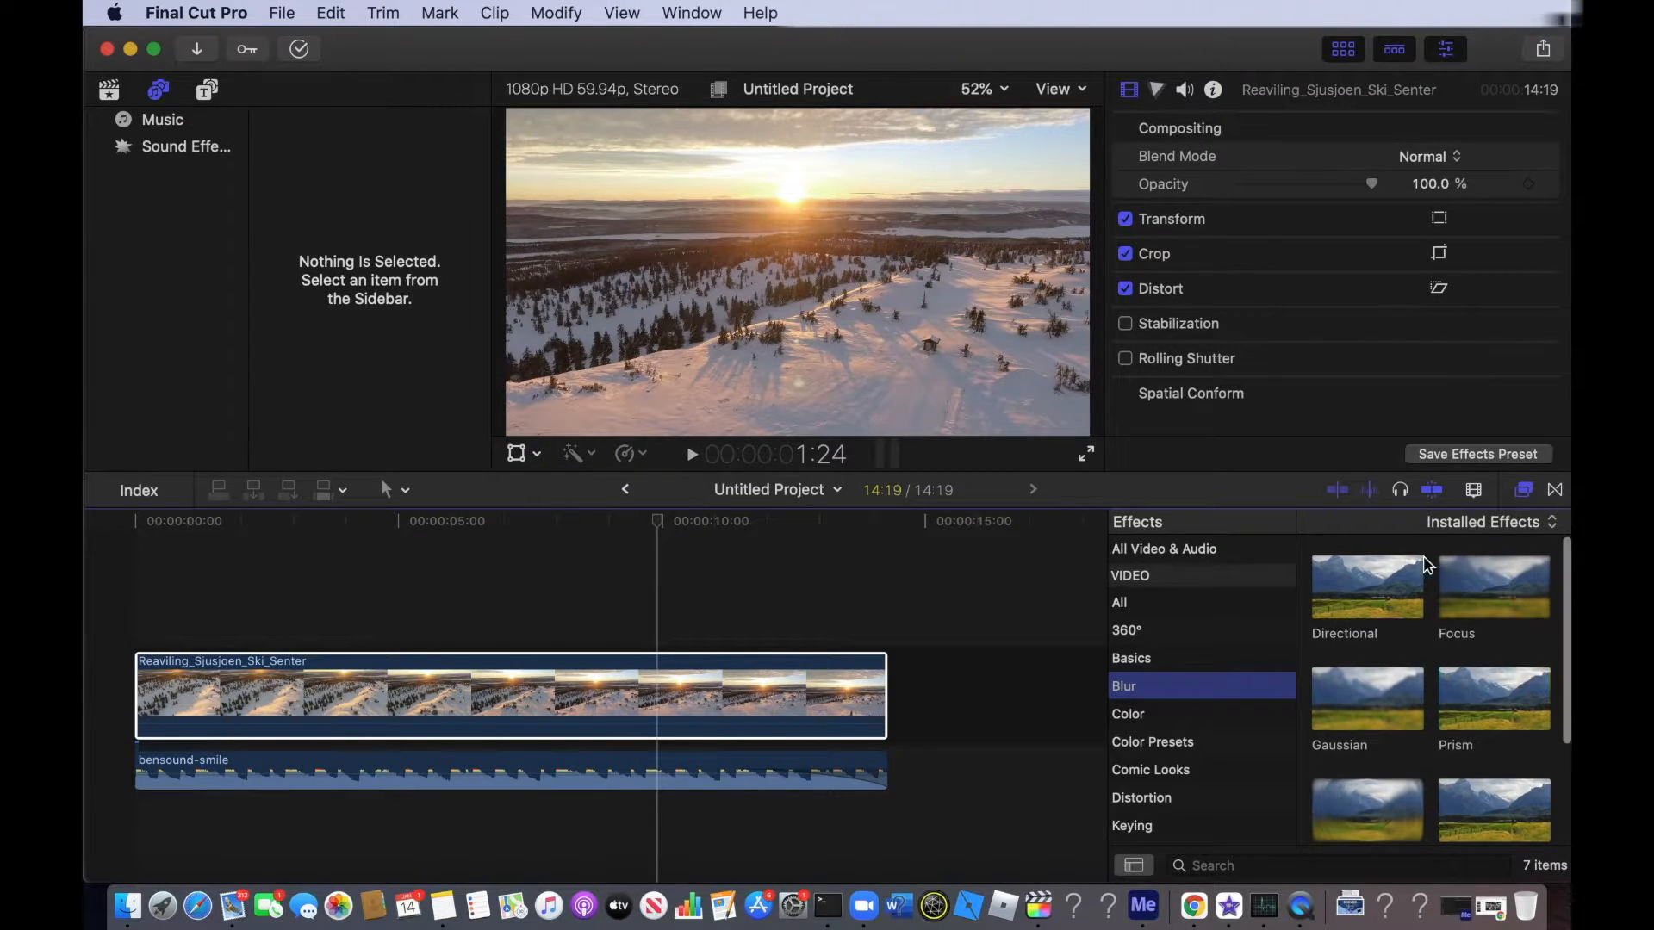
{"action": "scroll", "coordinate": [1327, 689], "scroll_direction": "down", "scroll_amount": 3}
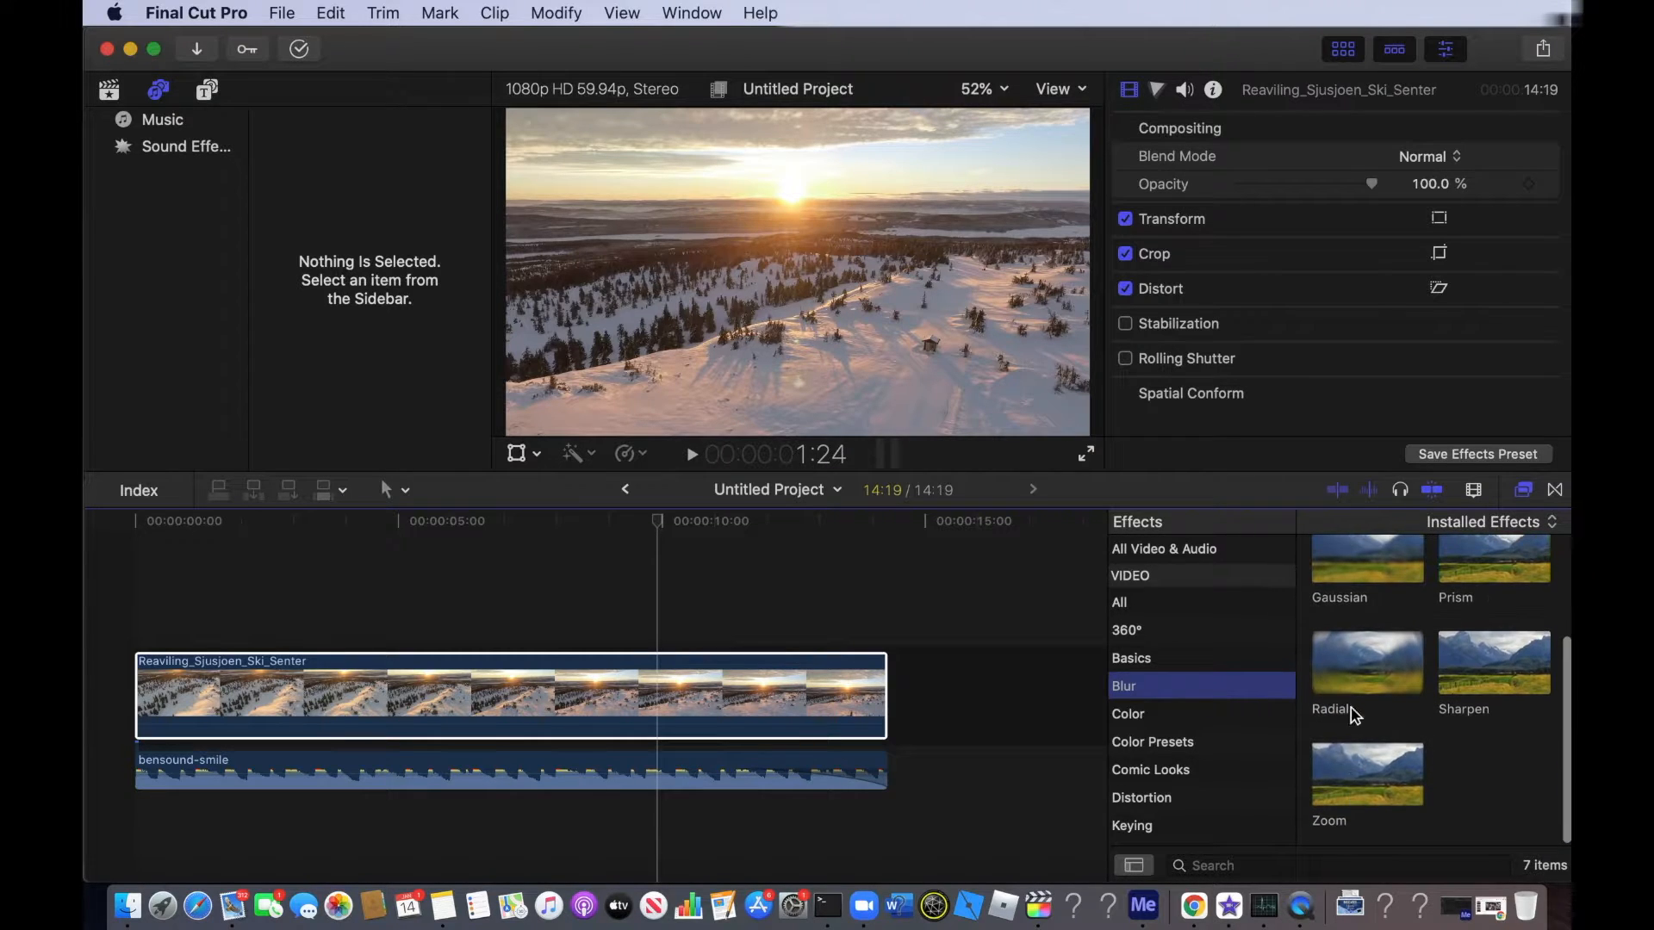
{"action": "scroll", "coordinate": [1476, 666], "scroll_direction": "up", "scroll_amount": 3}
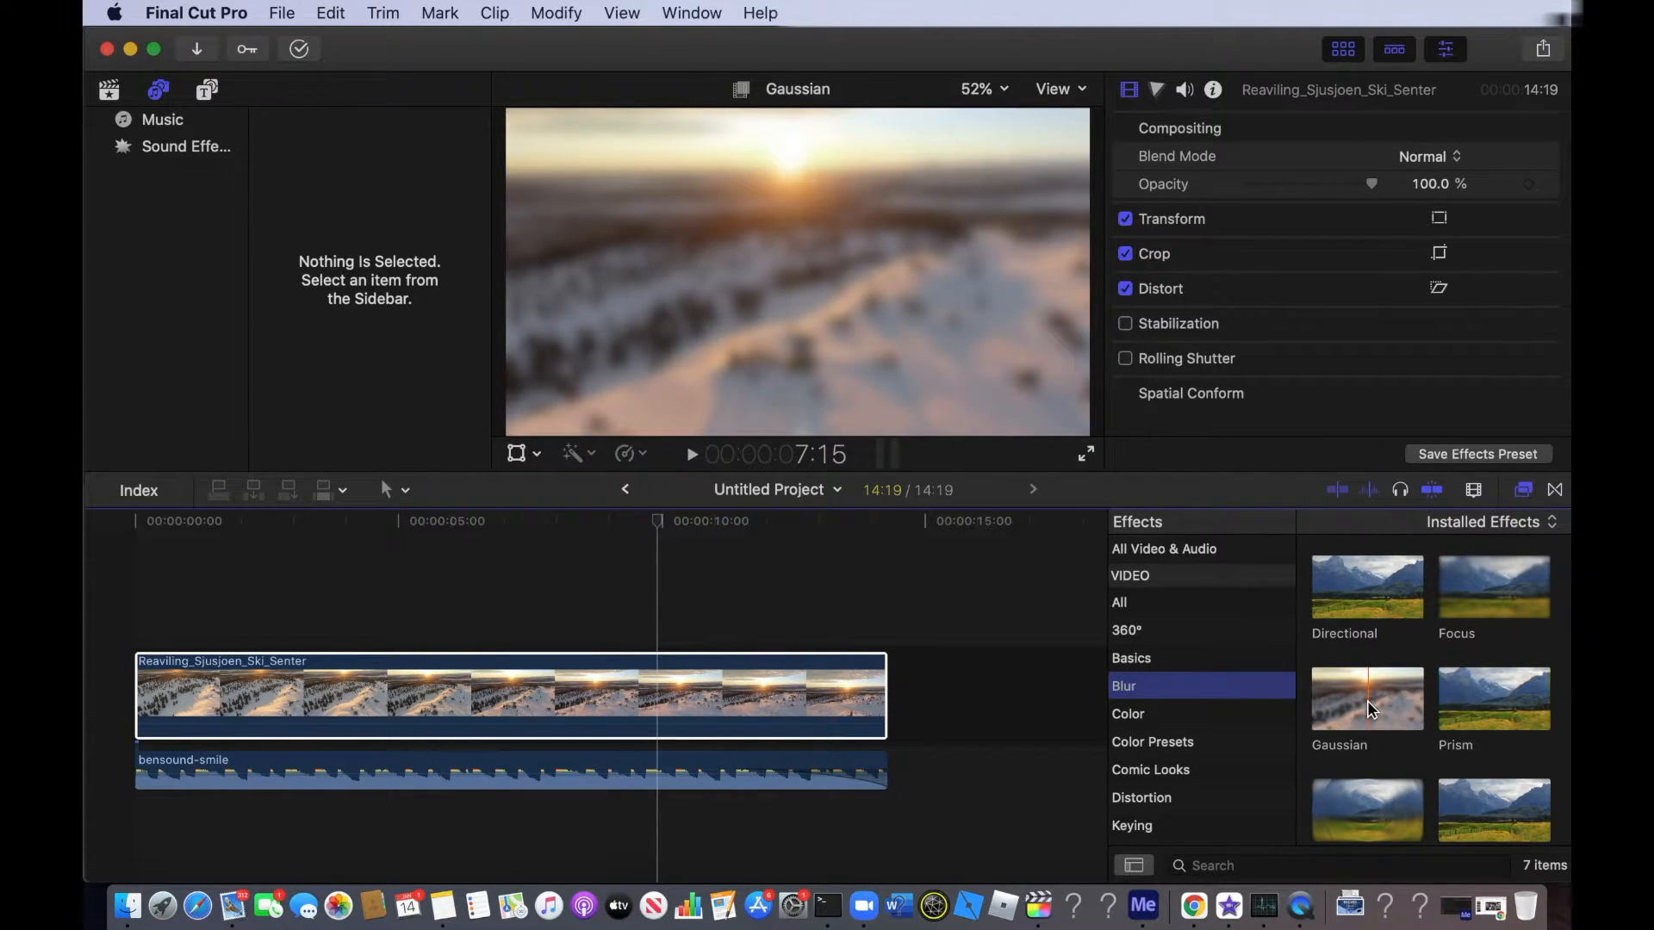
{"action": "scroll", "coordinate": [1370, 708], "scroll_direction": "down", "scroll_amount": 4}
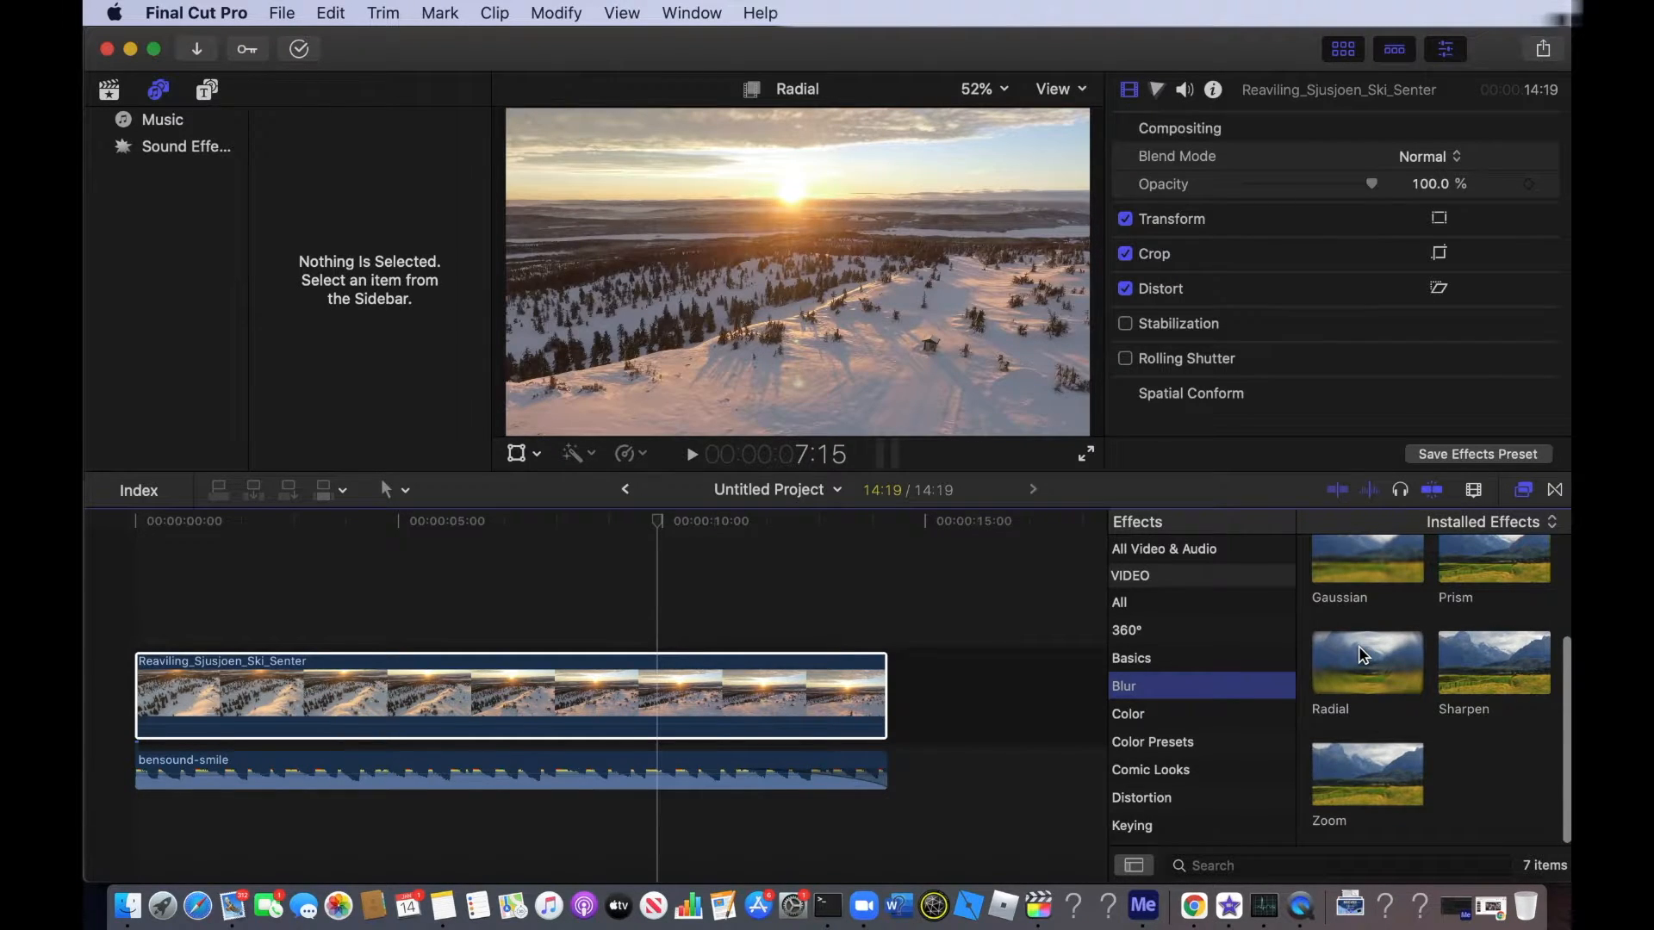
{"action": "scroll", "coordinate": [1362, 654], "scroll_direction": "up", "scroll_amount": 2}
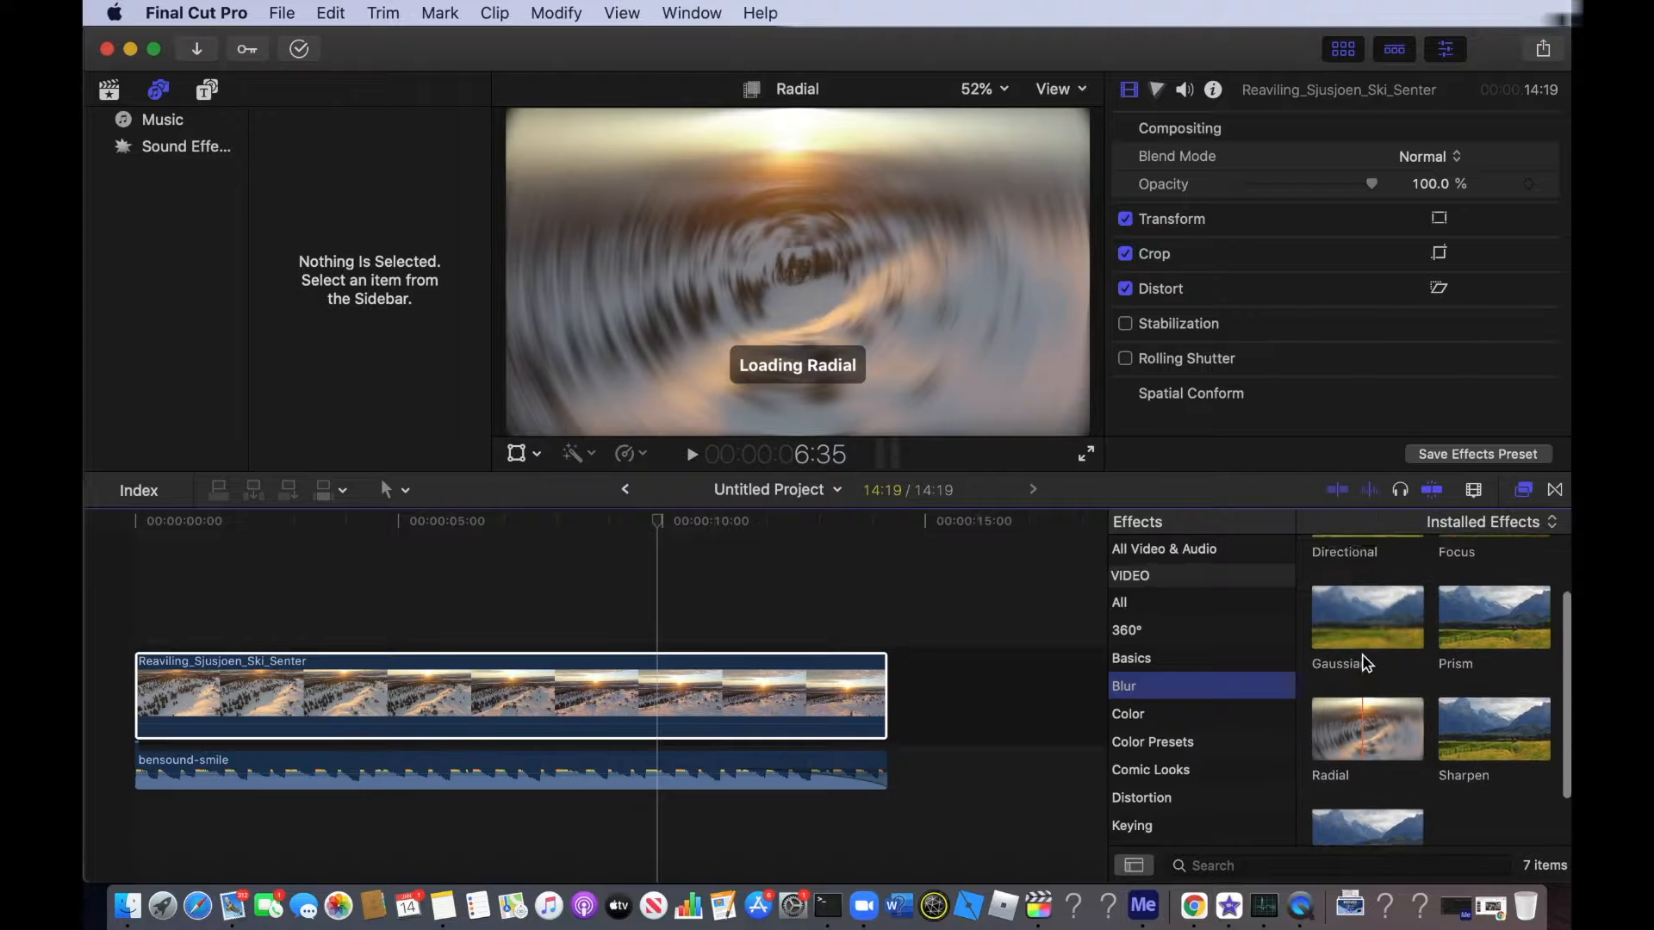
{"action": "scroll", "coordinate": [1370, 646], "scroll_direction": "up", "scroll_amount": 2}
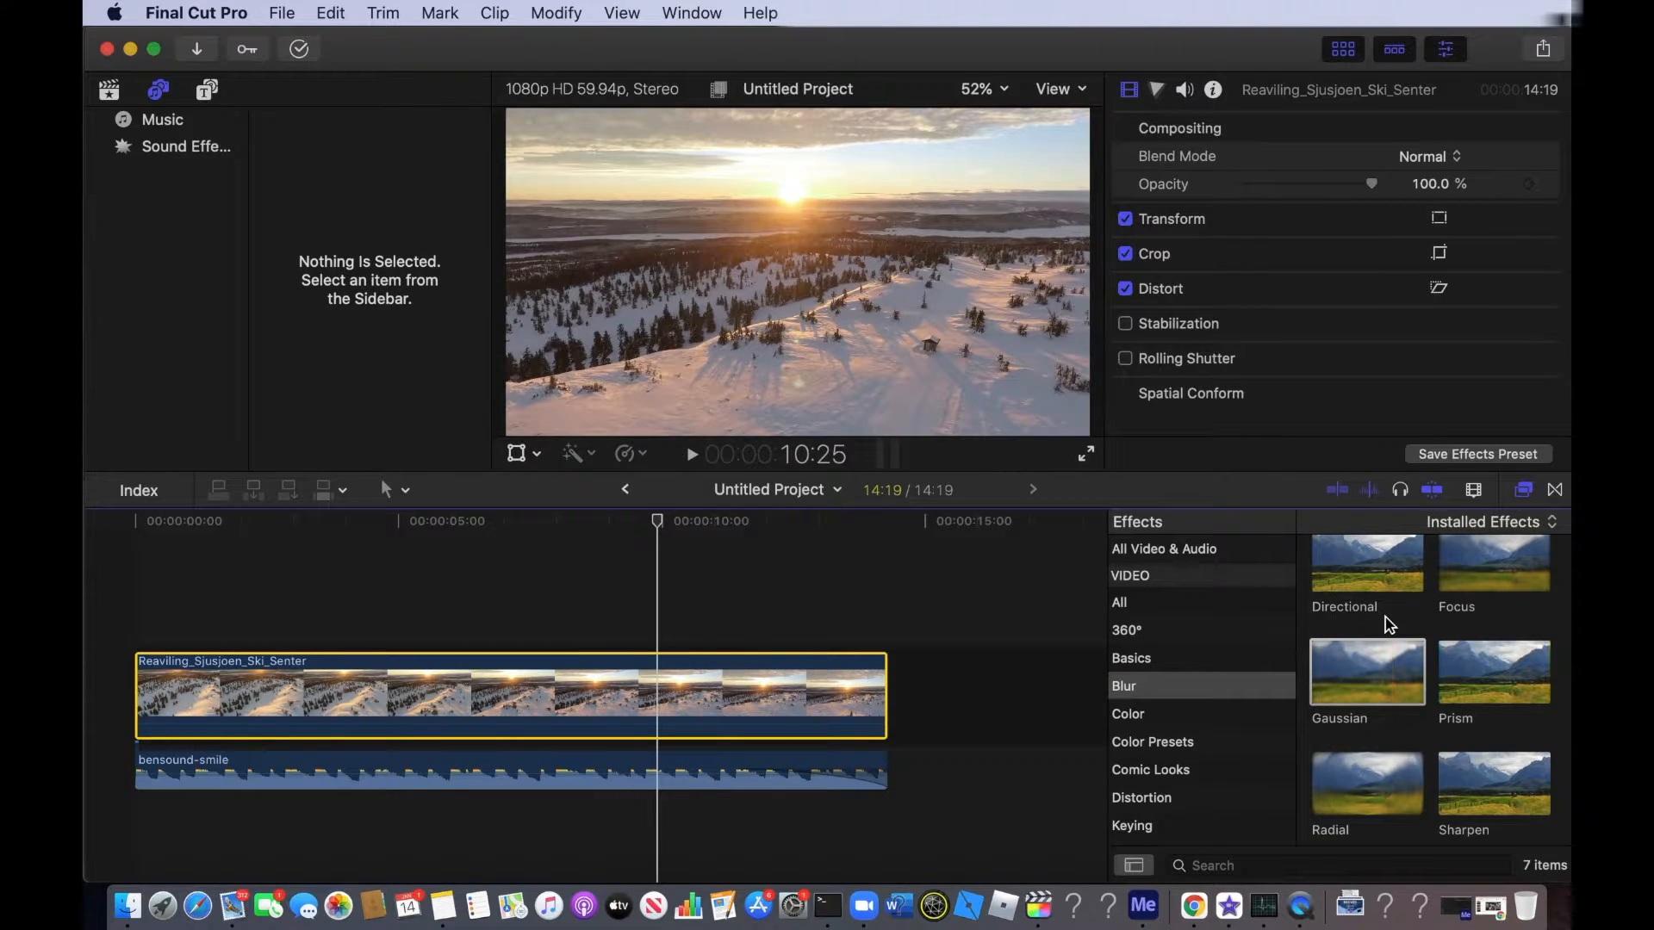
- Apply the Gaussian blur to the ski video clip and set its amount to about 48.44
{"action": "left_click_drag", "start_coordinate": [1364, 687], "coordinate": [795, 693]}
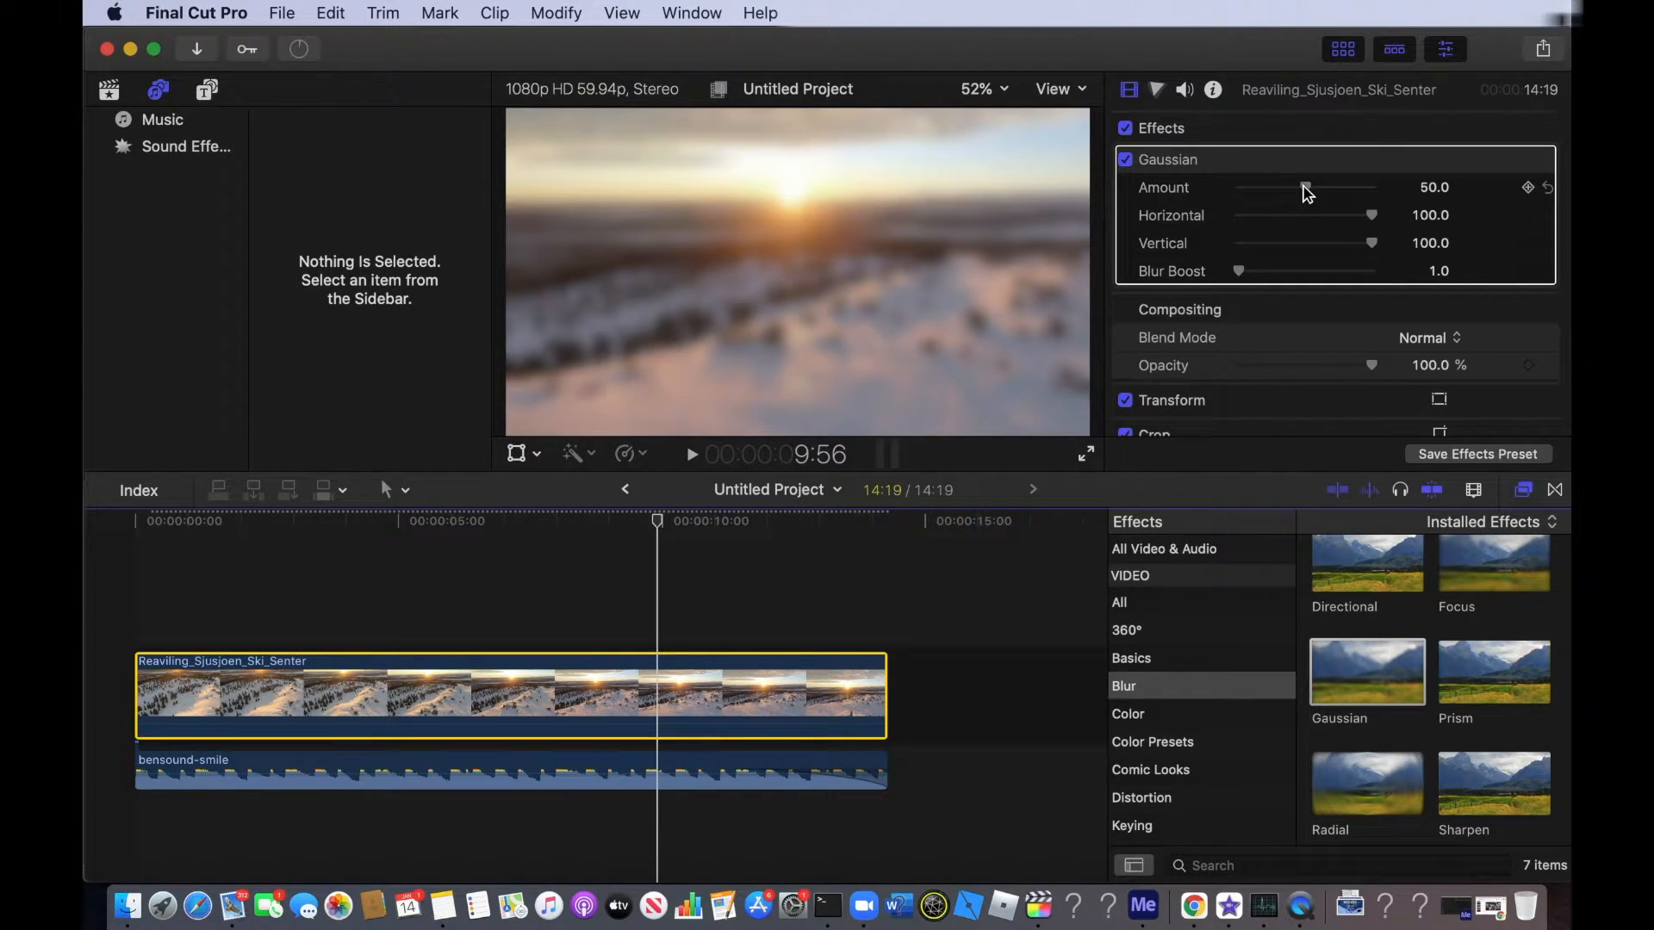
{"action": "left_click_drag", "start_coordinate": [1305, 186], "coordinate": [1301, 187]}
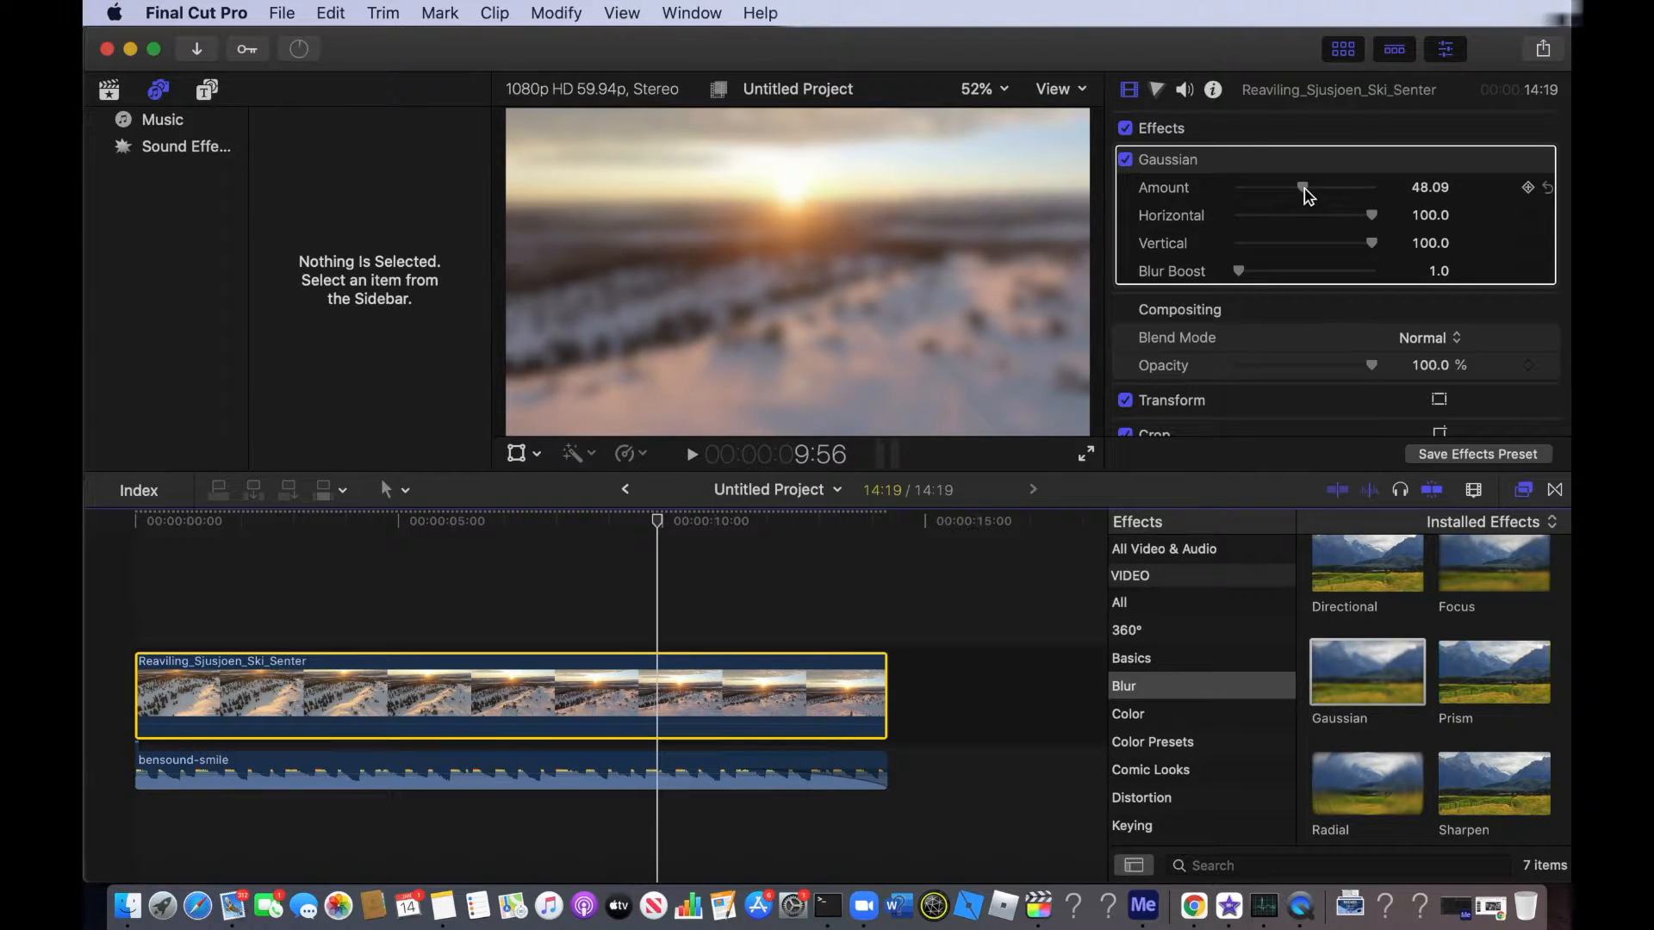
{"action": "left_click_drag", "start_coordinate": [1304, 188], "coordinate": [1252, 191]}
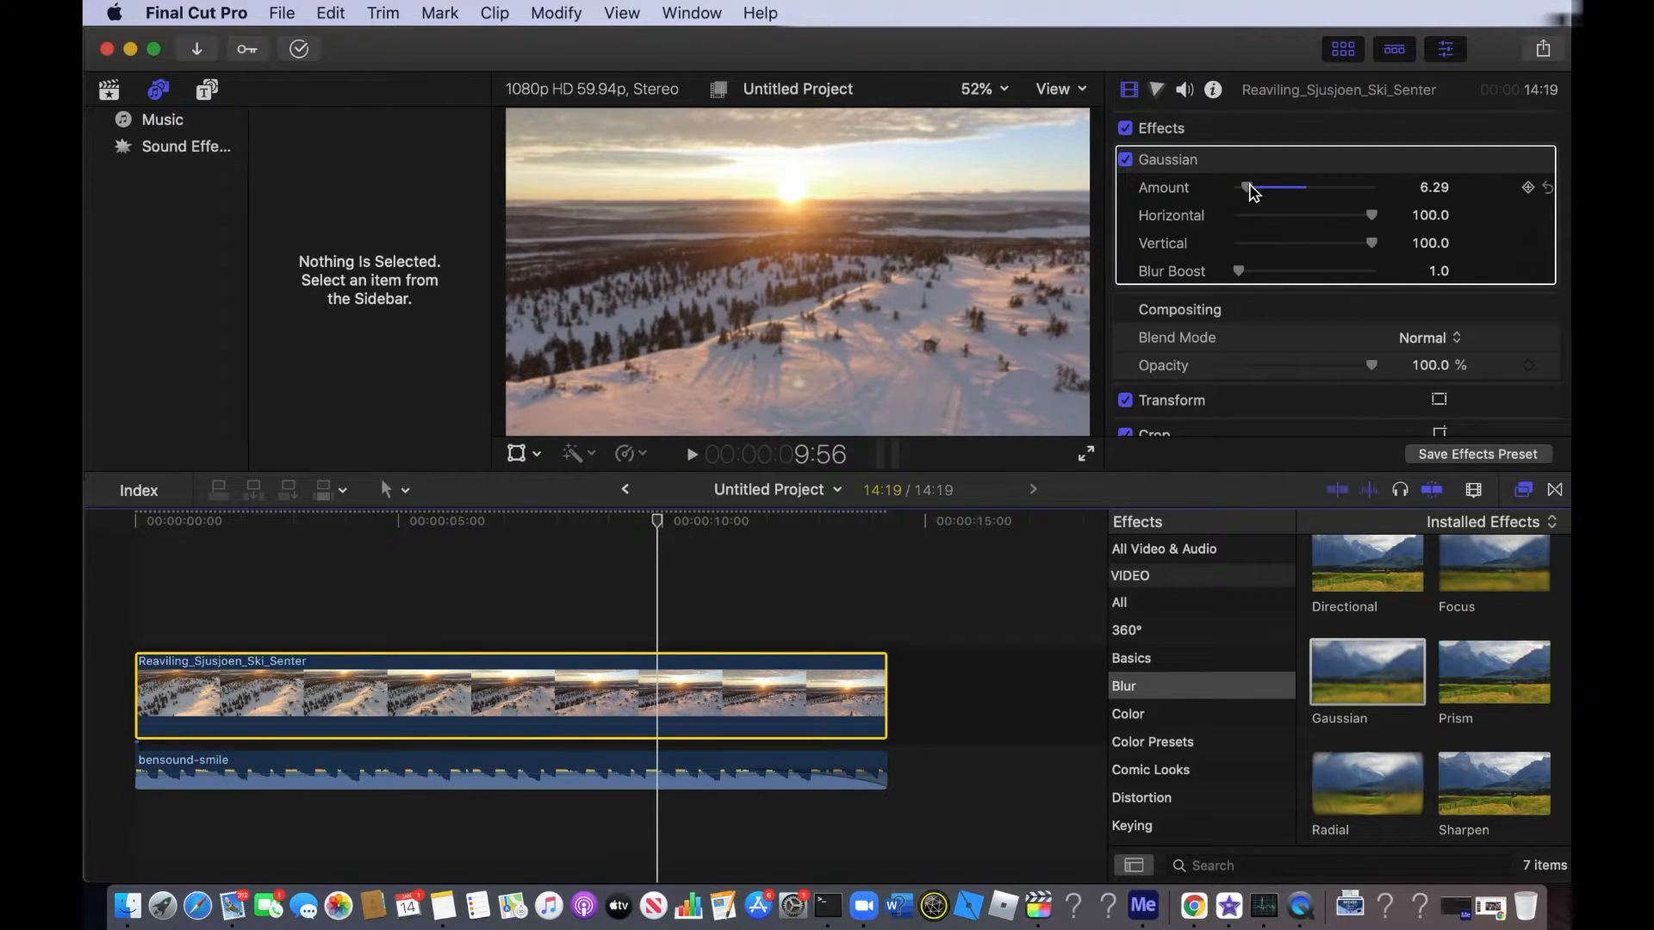
{"action": "left_click_drag", "start_coordinate": [1252, 191], "coordinate": [1303, 189]}
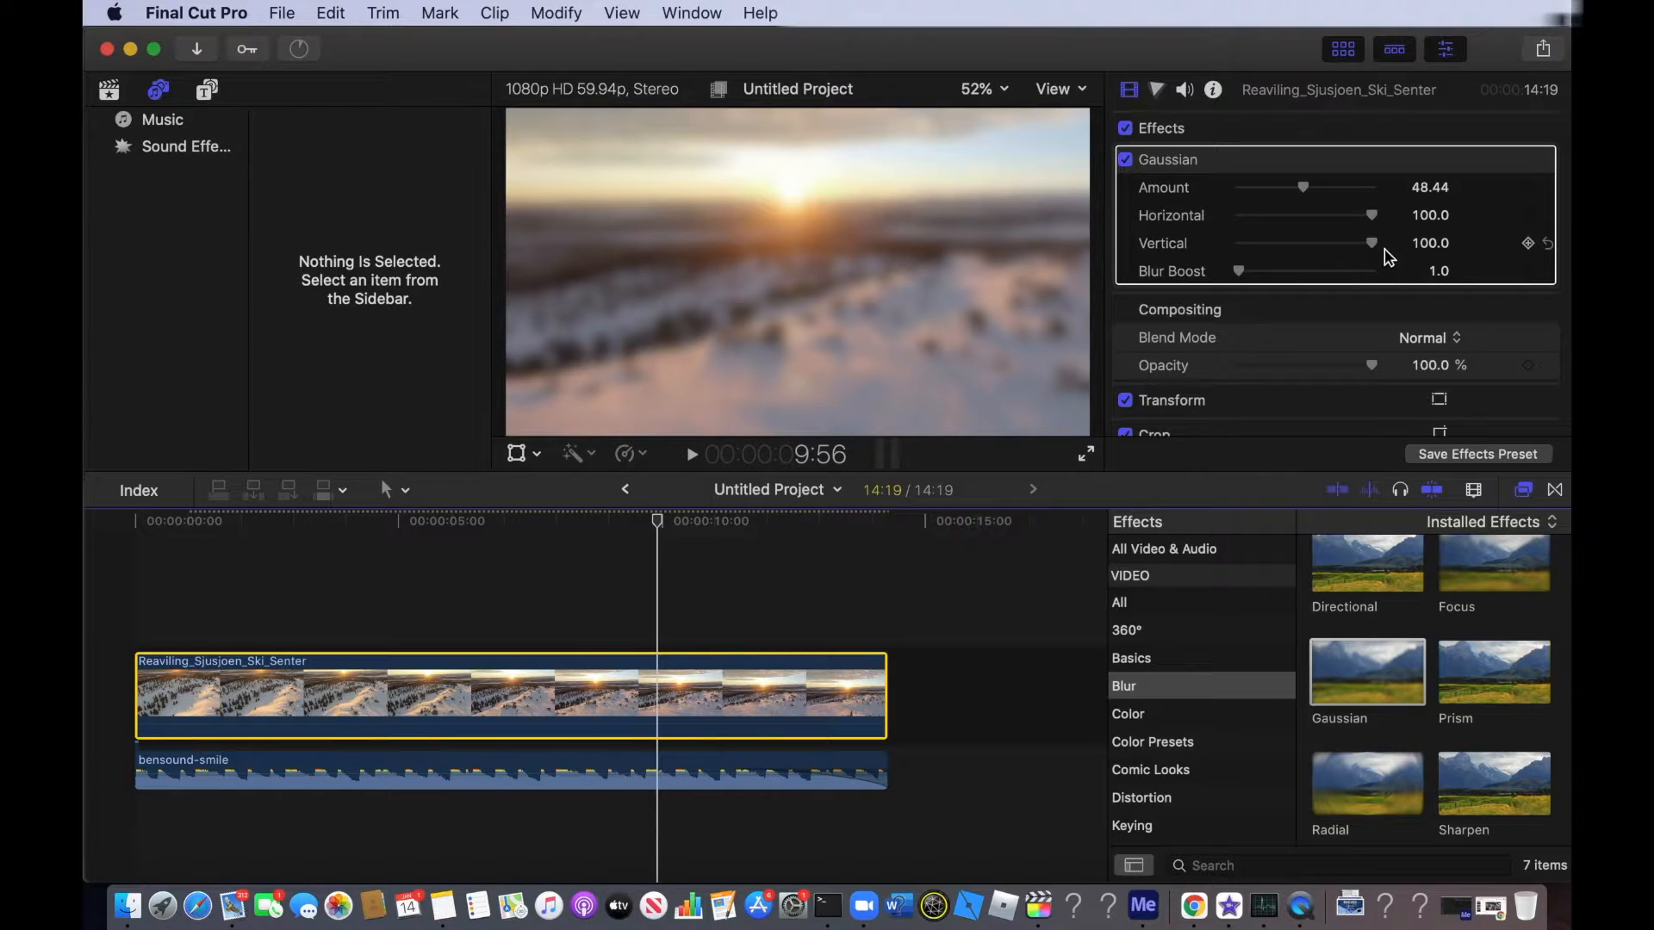
- Look through the effects in the Comic Looks and Distortion categories
{"action": "scroll", "coordinate": [1200, 629], "scroll_direction": "down", "scroll_amount": 3}
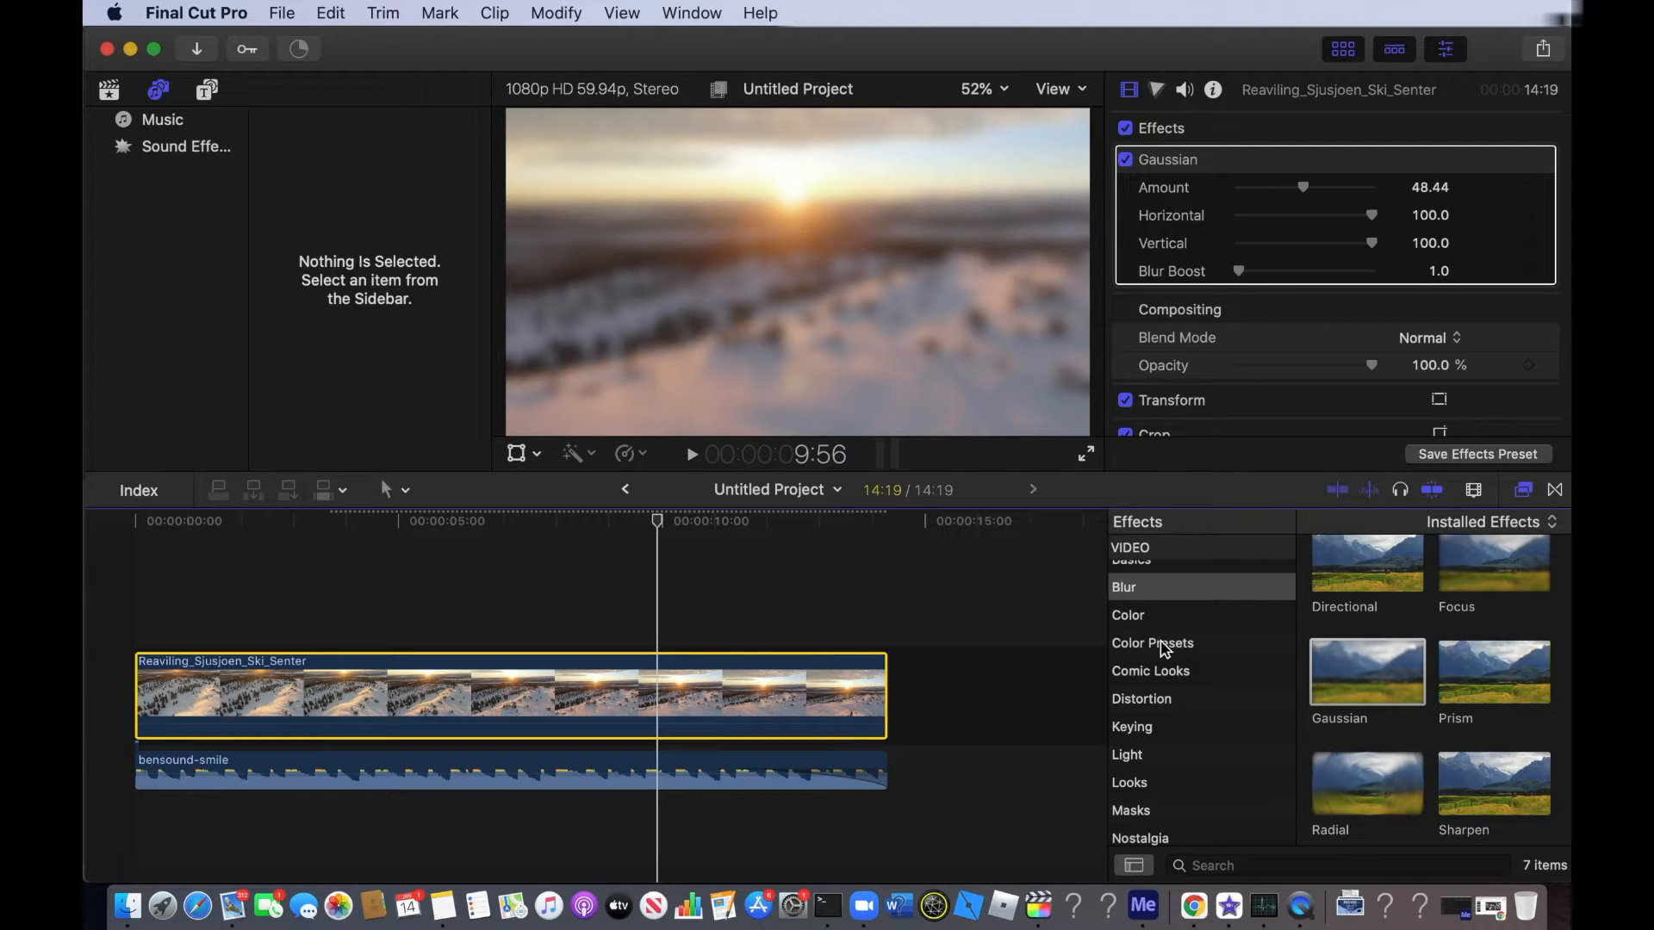
{"action": "left_click", "coordinate": [1175, 671]}
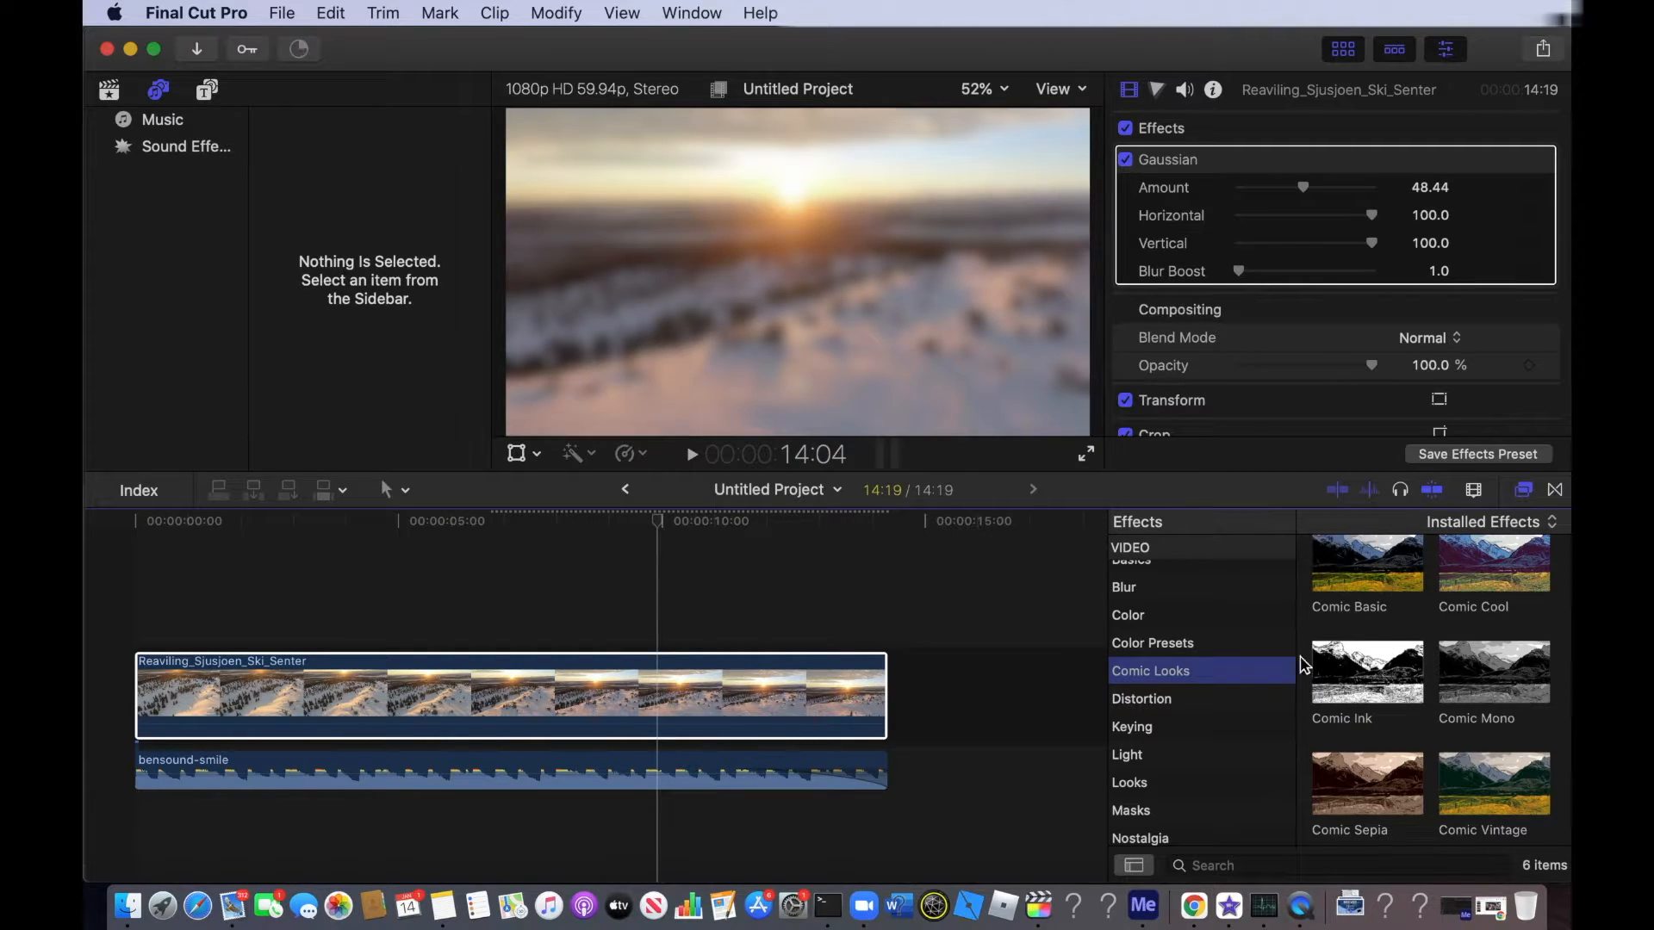
{"action": "left_click", "coordinate": [1145, 701]}
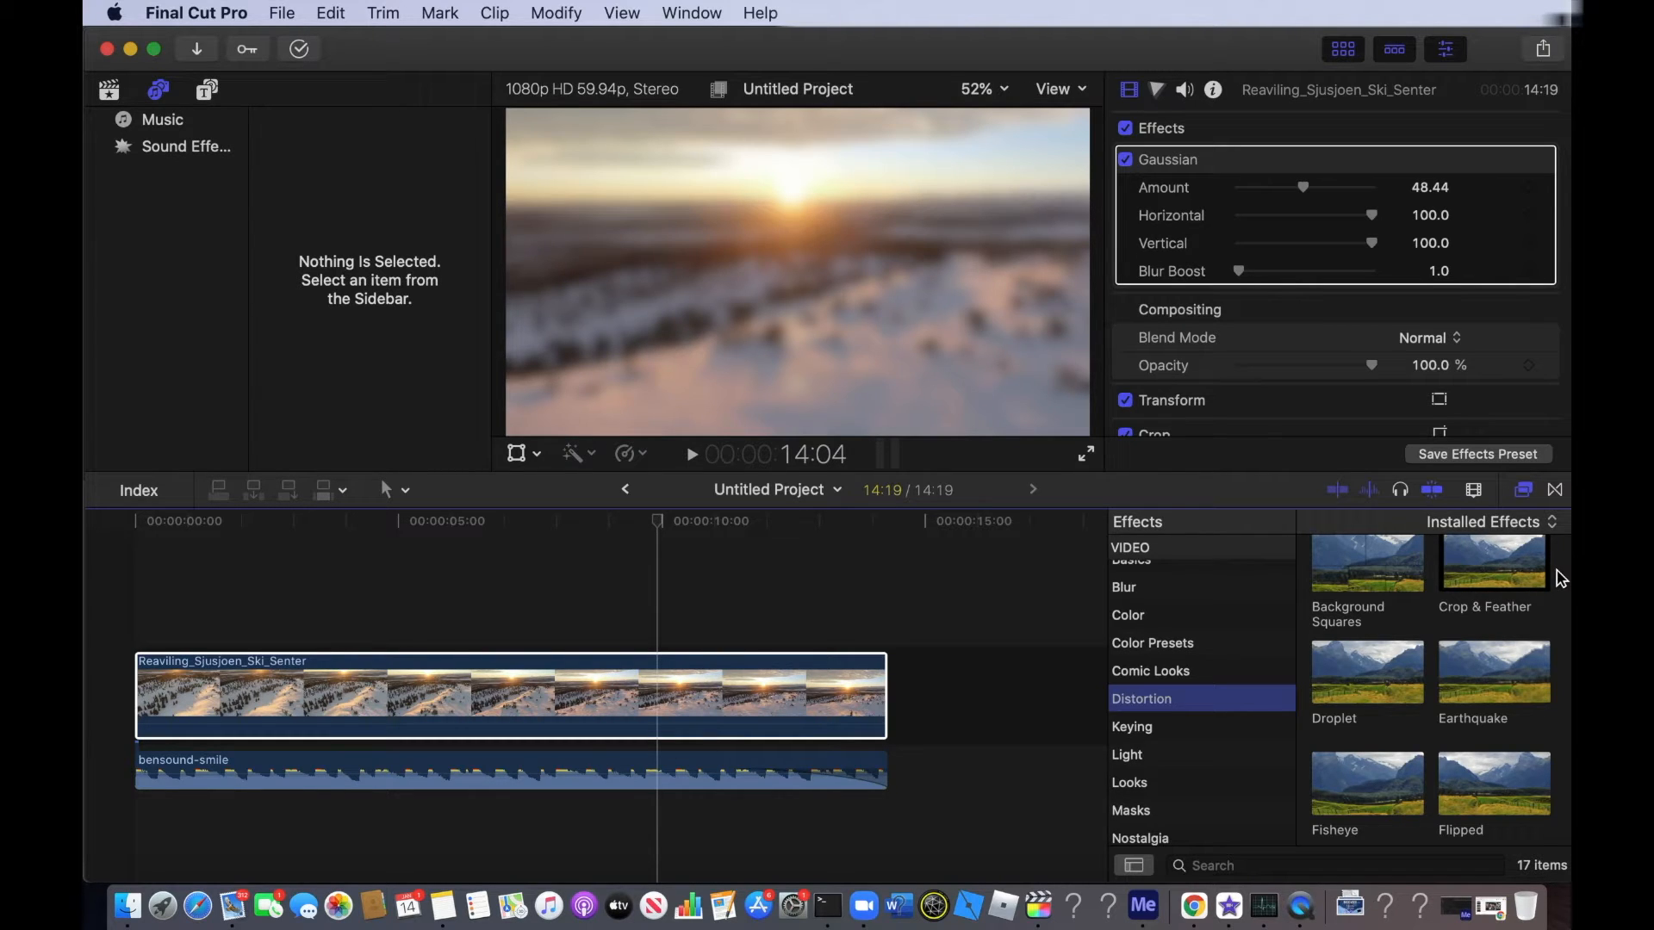
- Look through the rest of the Distortion effects and the Keying effects
{"action": "scroll", "coordinate": [1423, 648], "scroll_direction": "down", "scroll_amount": 5}
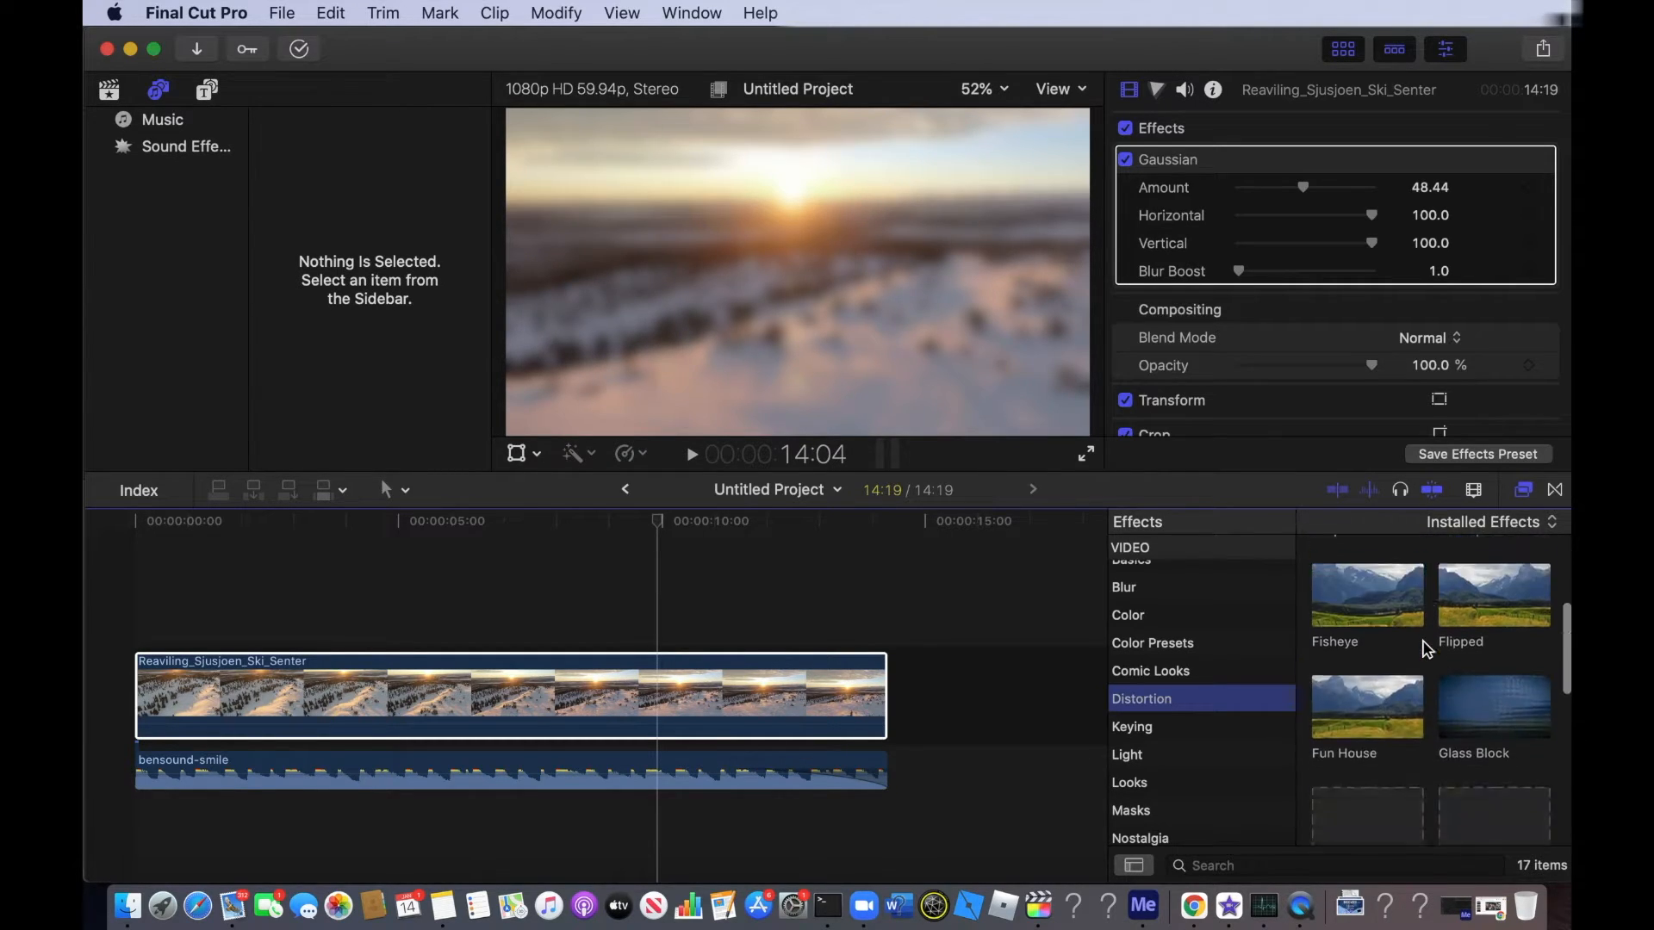
{"action": "scroll", "coordinate": [1423, 648], "scroll_direction": "down", "scroll_amount": 10}
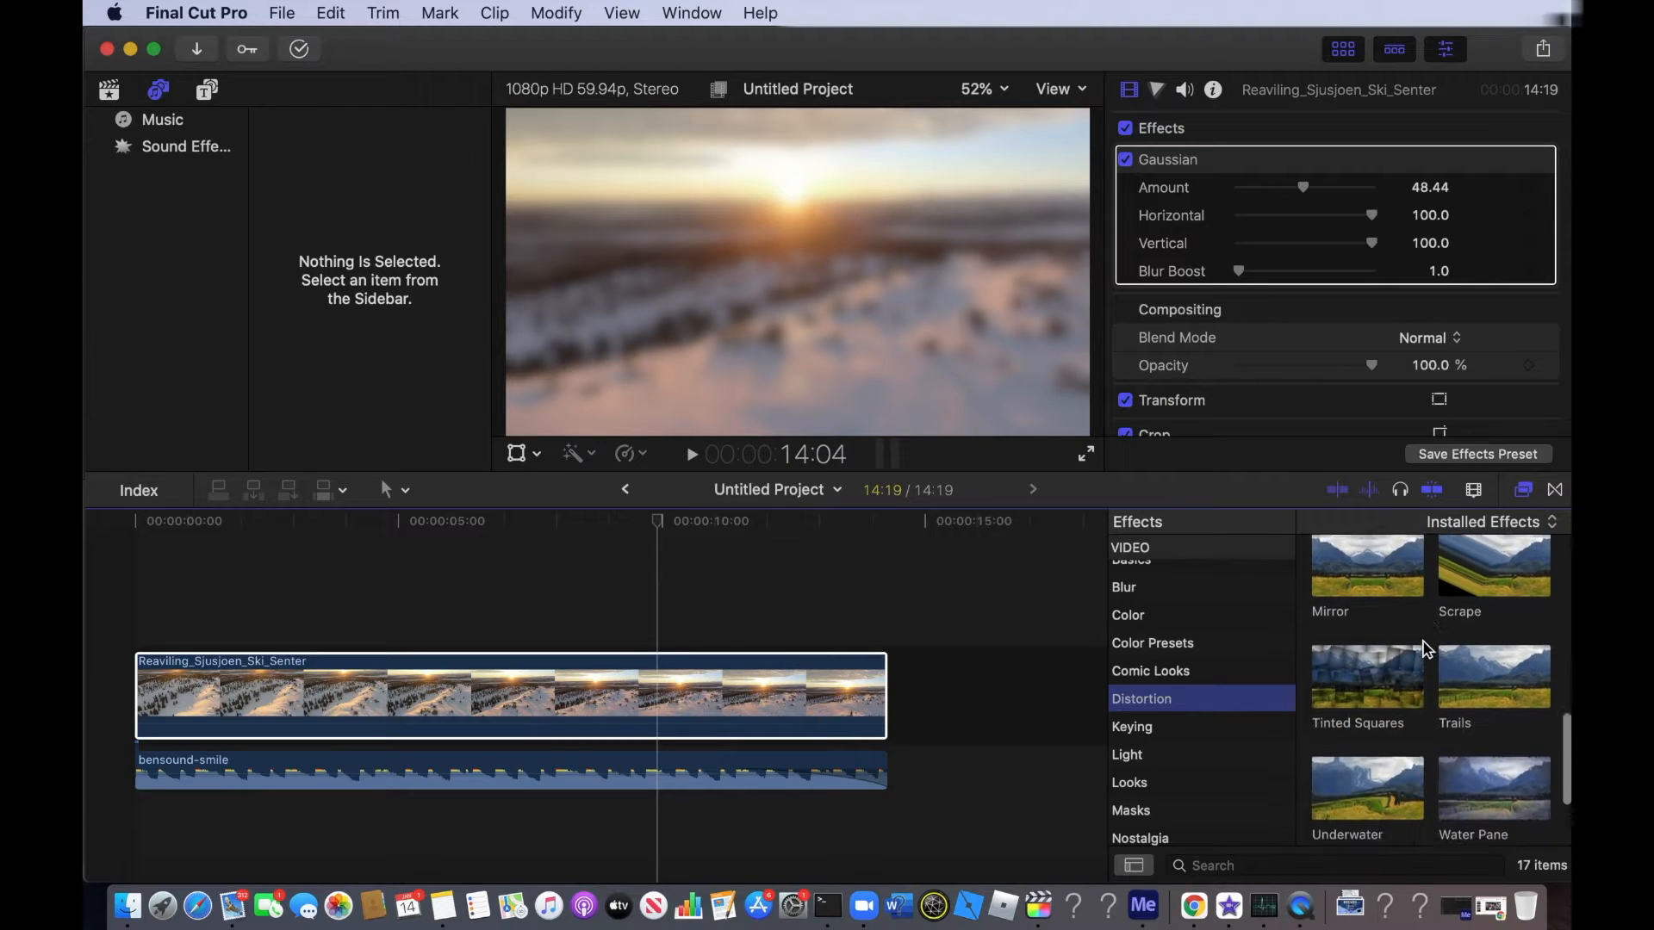
{"action": "scroll", "coordinate": [1423, 647], "scroll_direction": "down", "scroll_amount": 3}
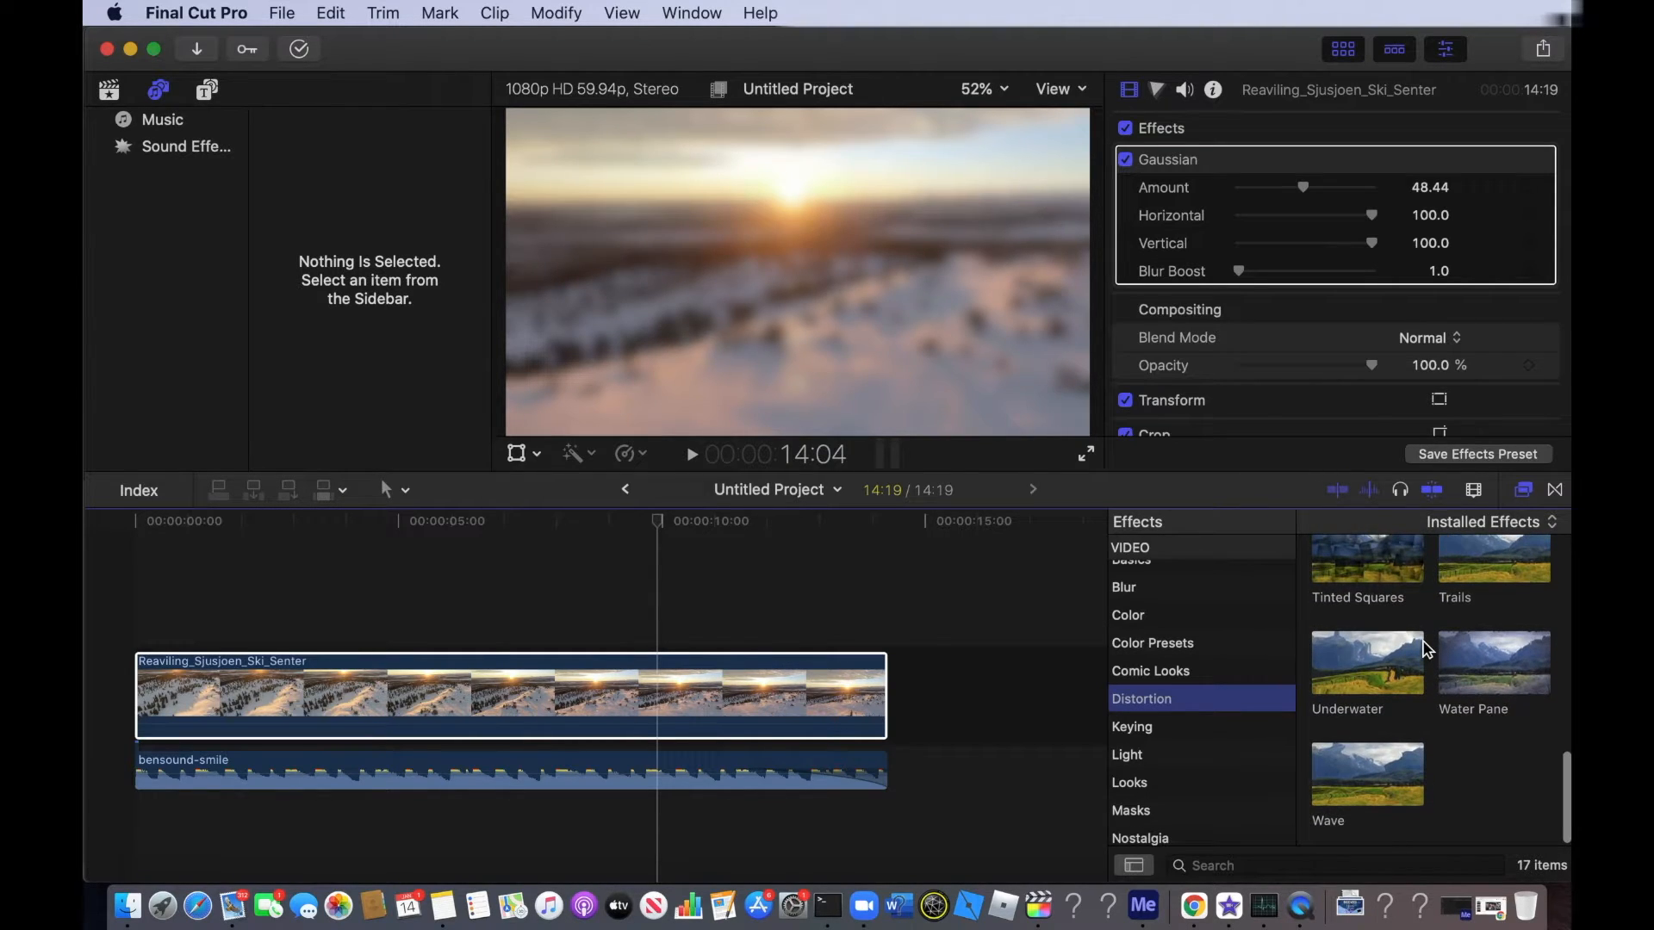
{"action": "scroll", "coordinate": [1248, 689], "scroll_direction": "down", "scroll_amount": 5}
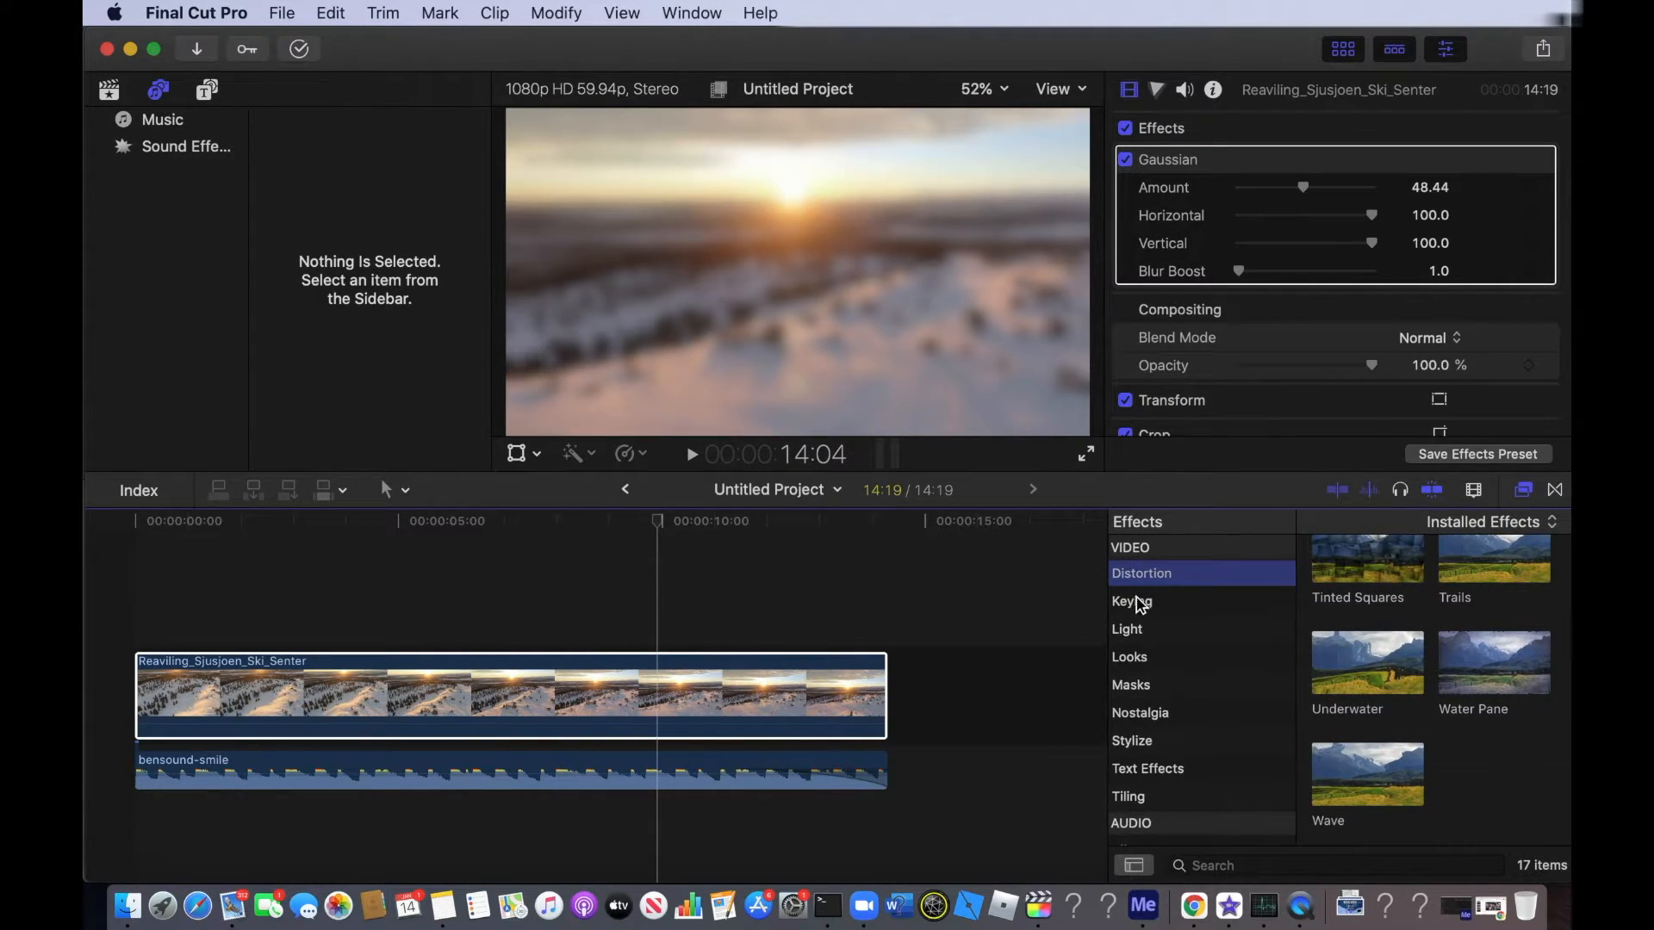
{"action": "left_click", "coordinate": [1138, 602]}
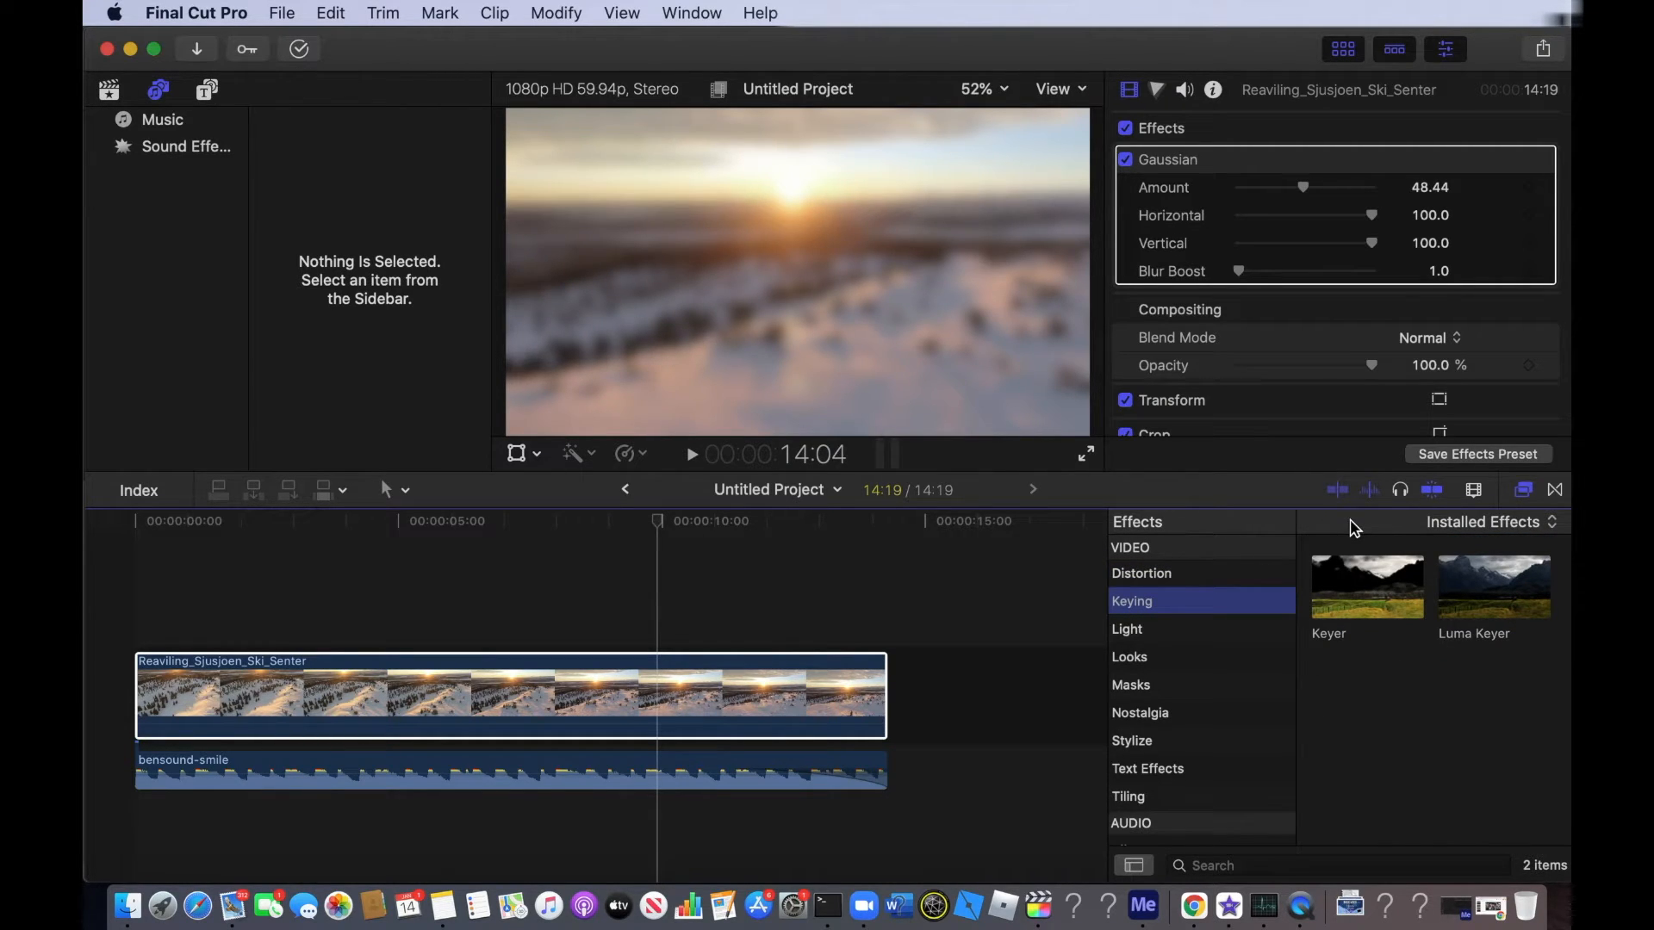
- Look through the effects in the Light video category
{"action": "left_click", "coordinate": [1157, 637]}
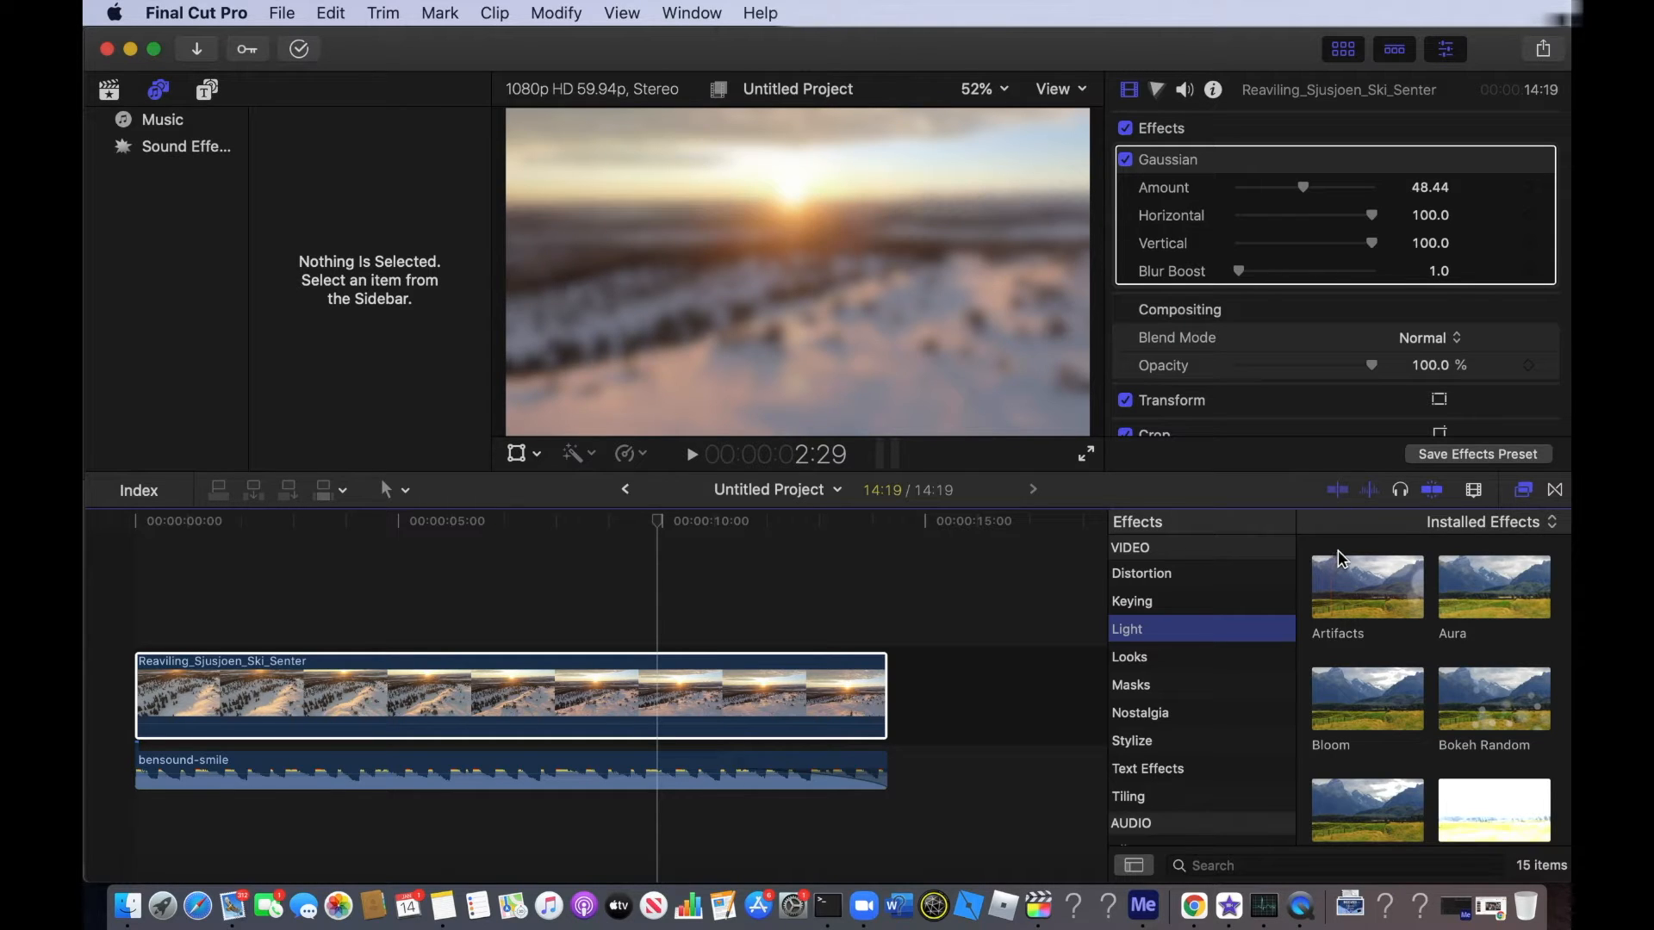
{"action": "key", "text": "super+Tab"}
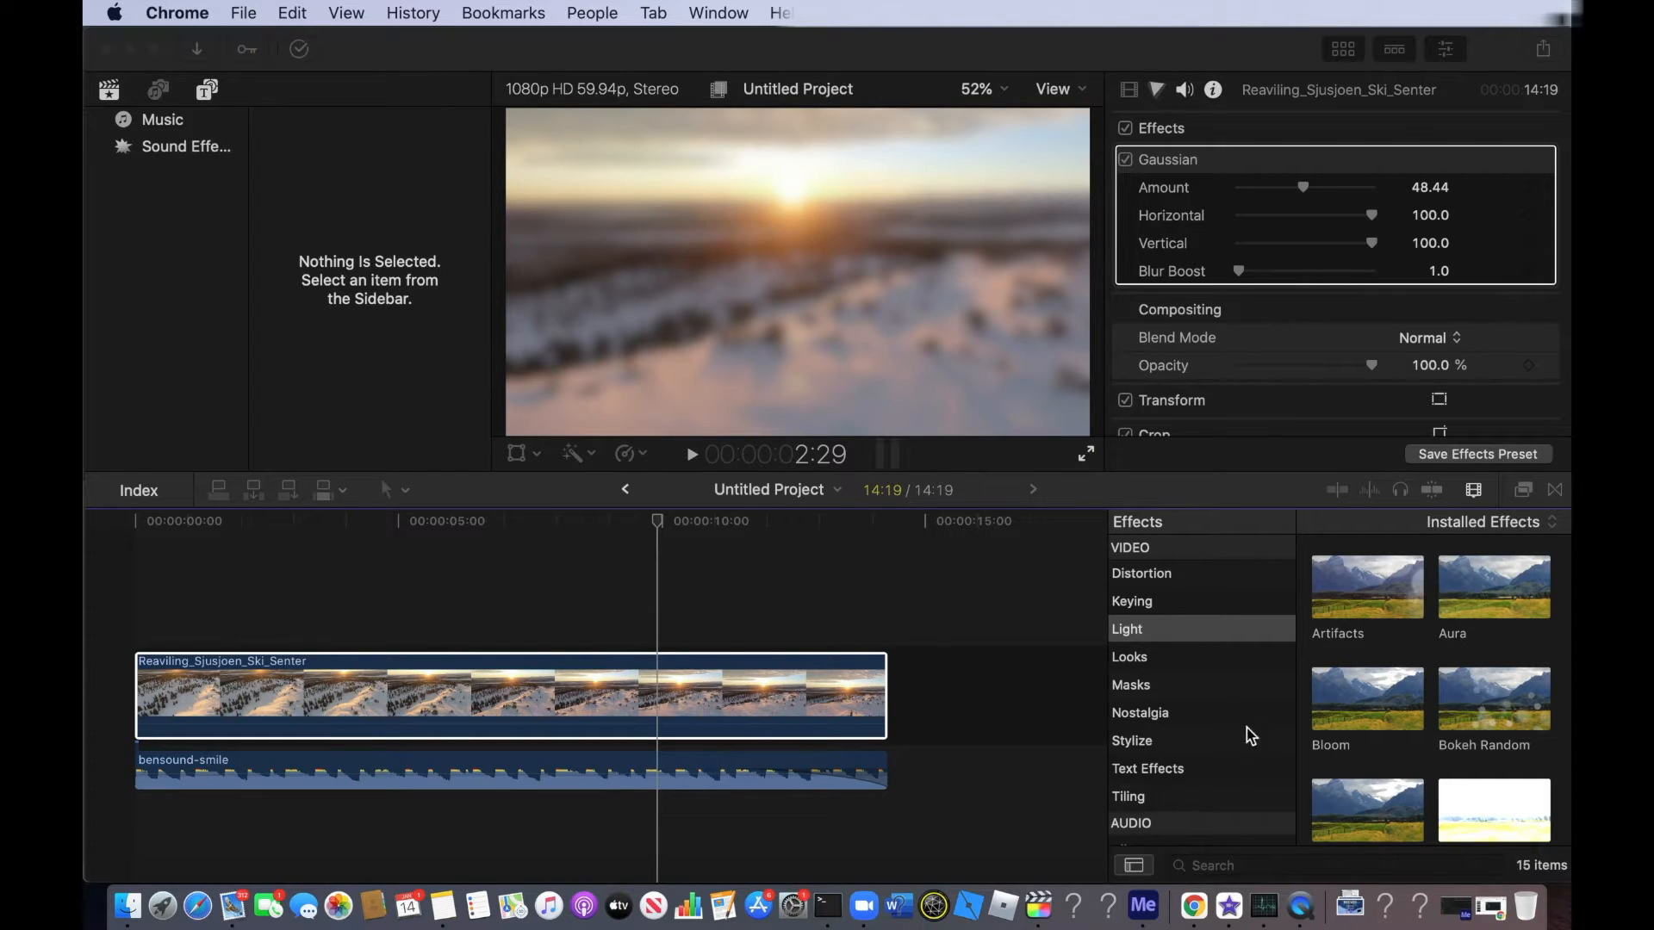
{"action": "scroll", "coordinate": [1443, 586], "scroll_direction": "down", "scroll_amount": 10}
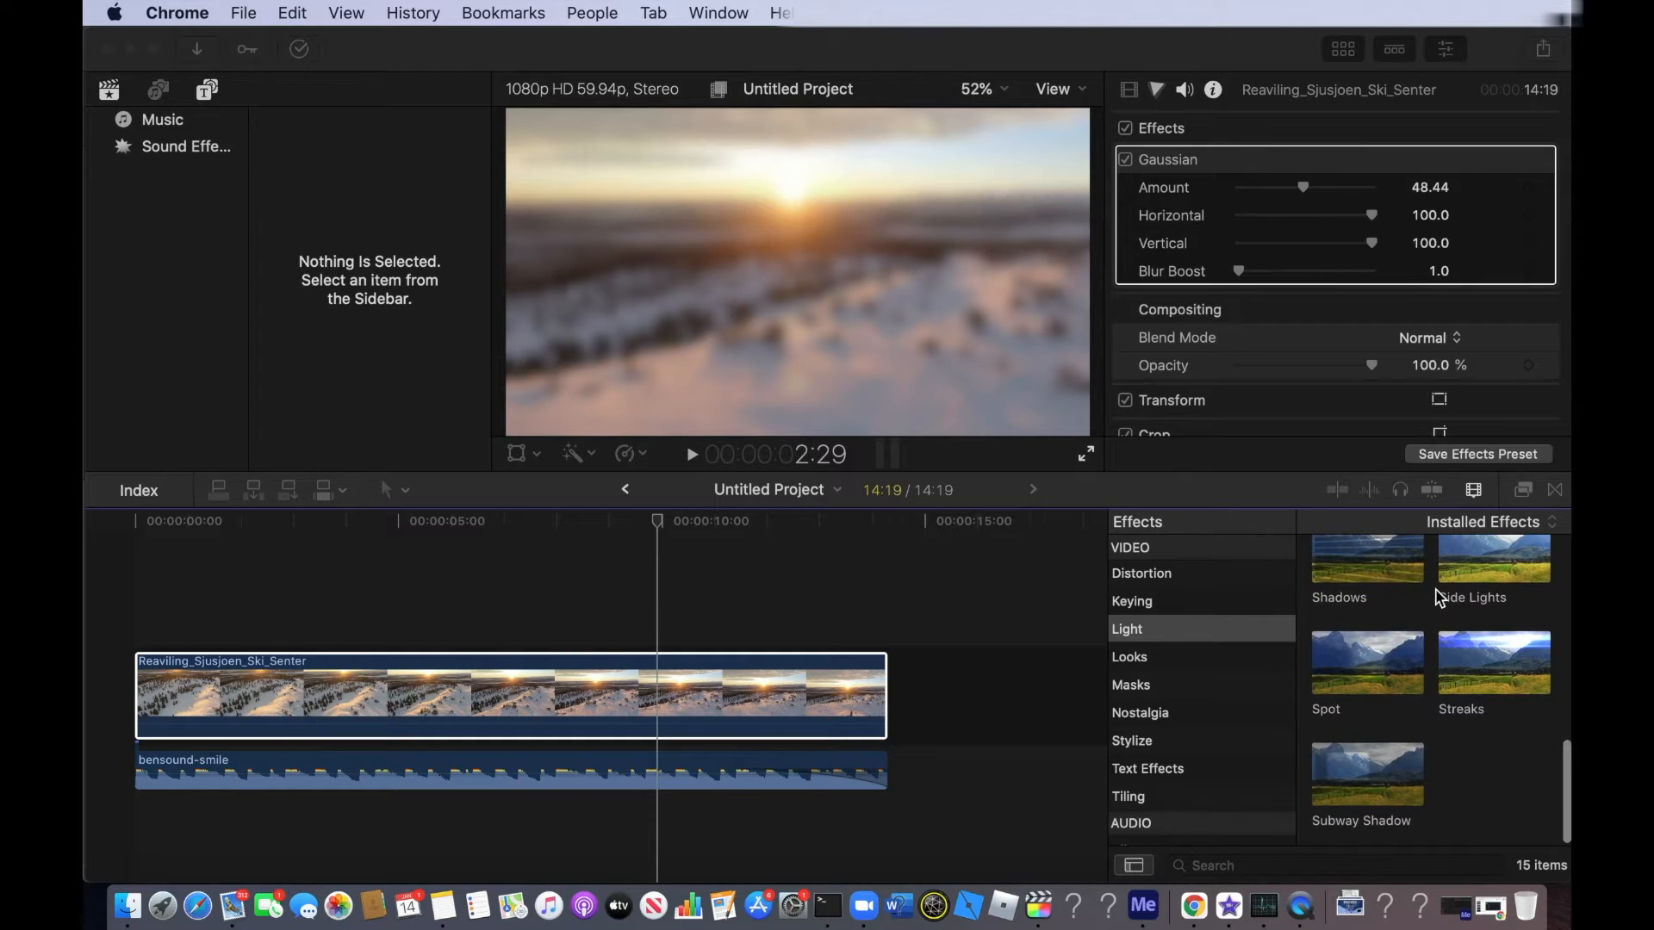
{"action": "scroll", "coordinate": [1435, 608], "scroll_direction": "up", "scroll_amount": 10}
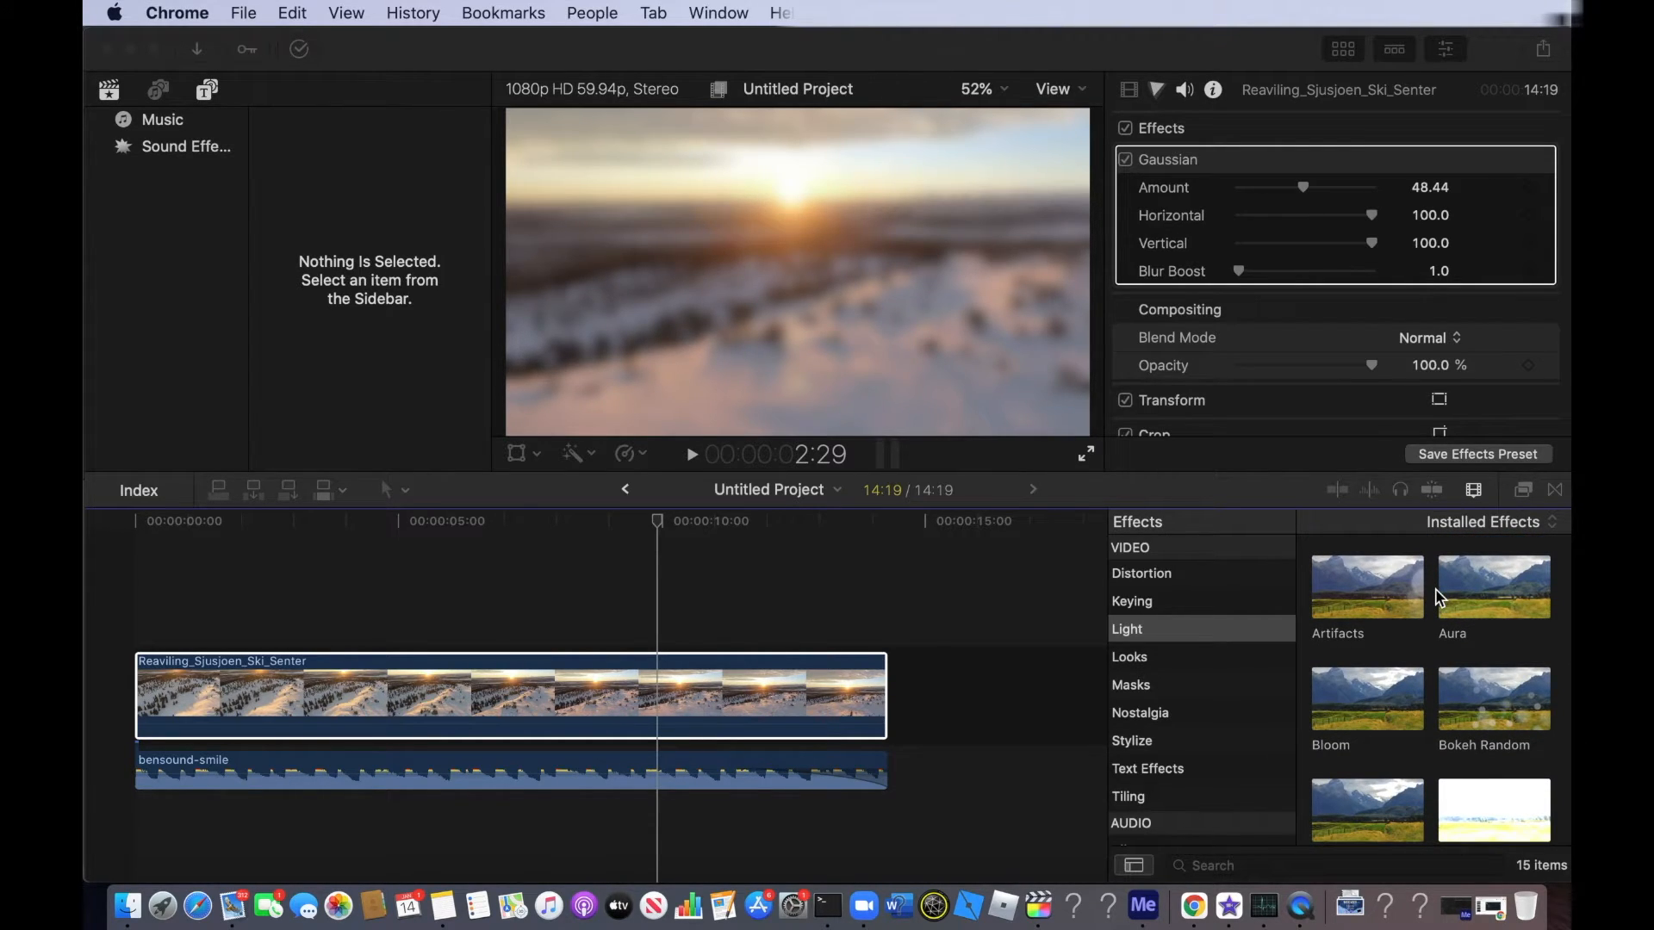
{"action": "scroll", "coordinate": [1438, 597], "scroll_direction": "down", "scroll_amount": 10}
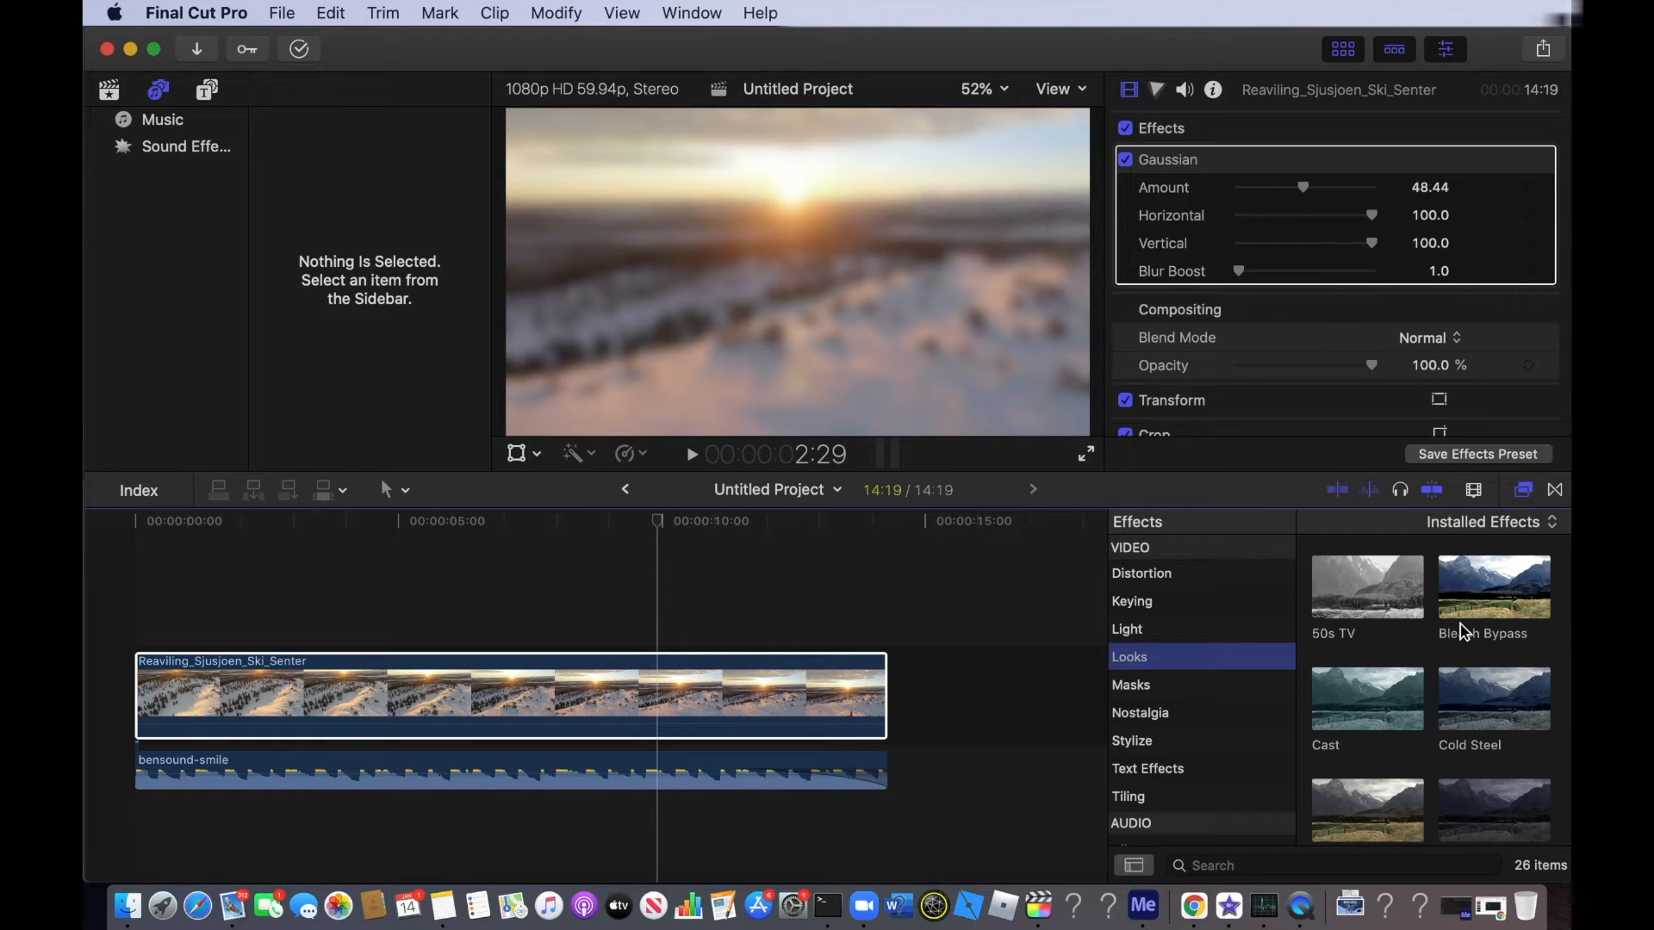
- Look through the Looks effects, from 50s TV through Numerik
{"action": "scroll", "coordinate": [1462, 632], "scroll_direction": "down", "scroll_amount": 3}
{"action": "scroll", "coordinate": [1462, 632], "scroll_direction": "up", "scroll_amount": 3}
{"action": "scroll", "coordinate": [1430, 566], "scroll_direction": "down", "scroll_amount": 2}
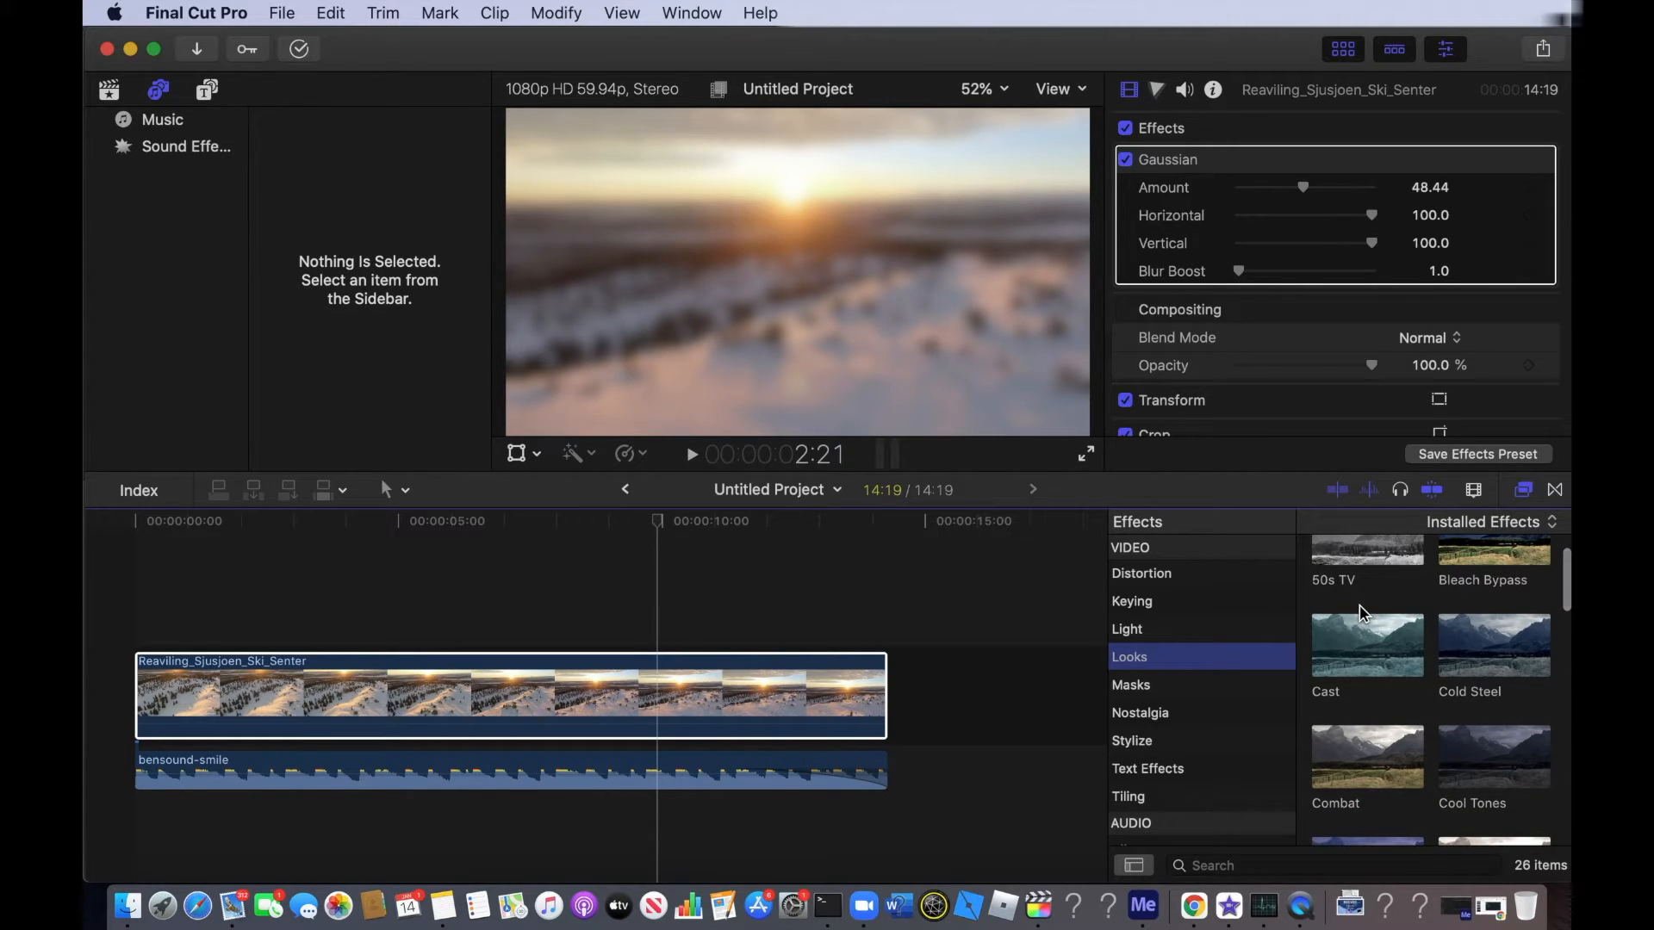
{"action": "scroll", "coordinate": [1361, 611], "scroll_direction": "down", "scroll_amount": 2}
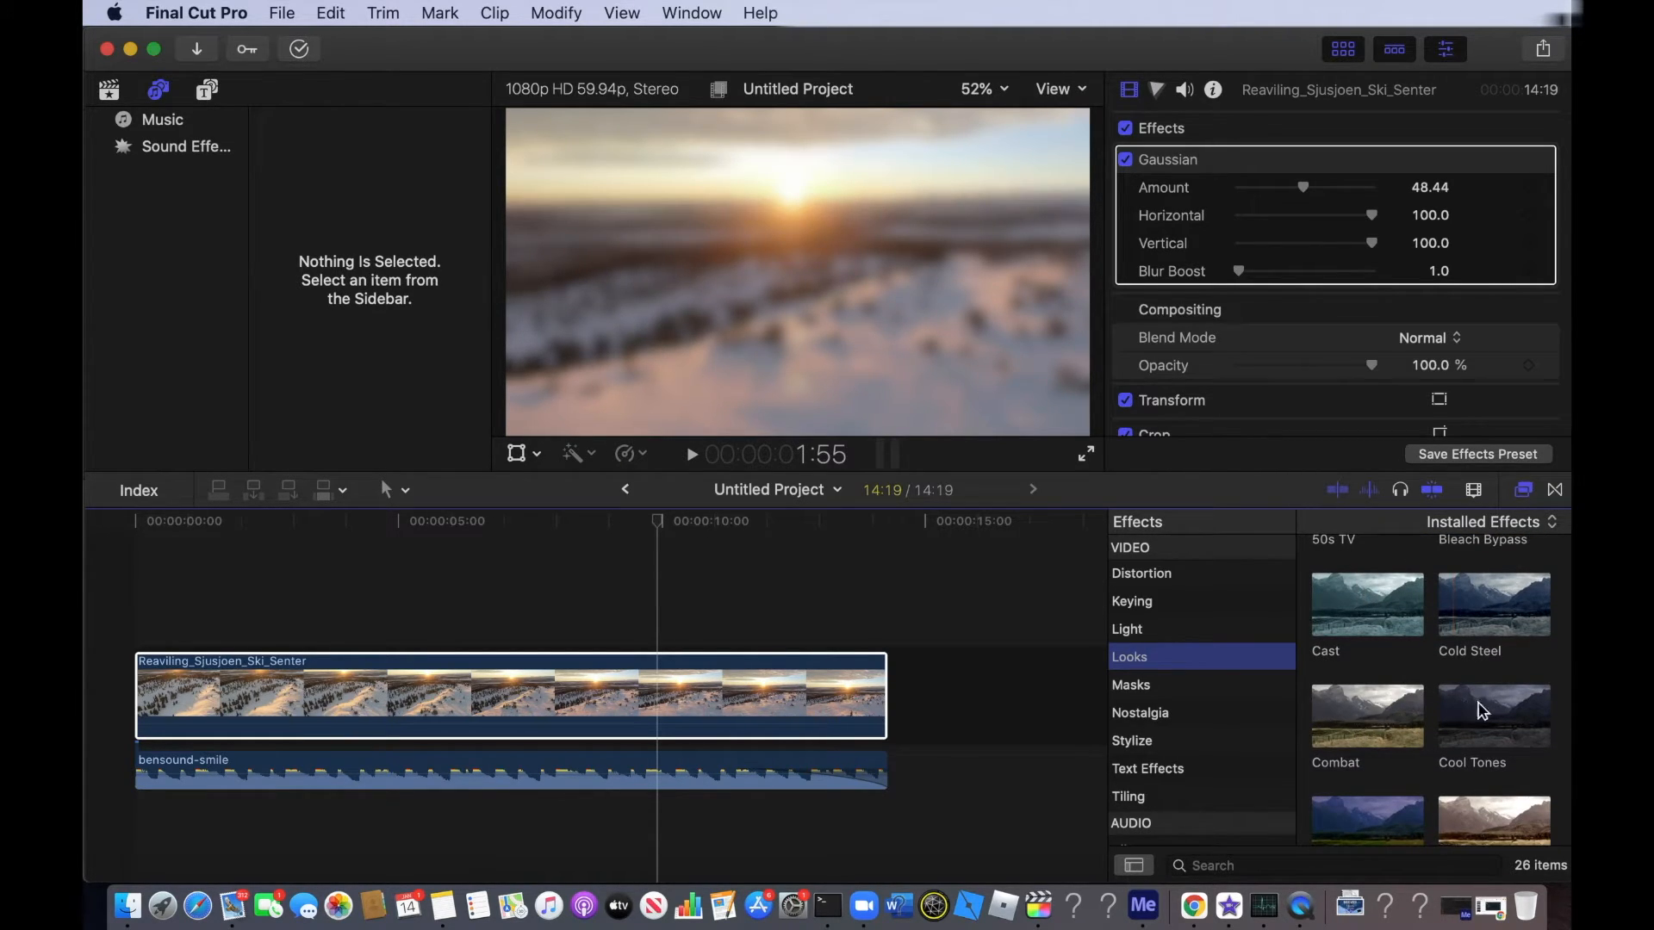
{"action": "scroll", "coordinate": [1511, 712], "scroll_direction": "down", "scroll_amount": 3}
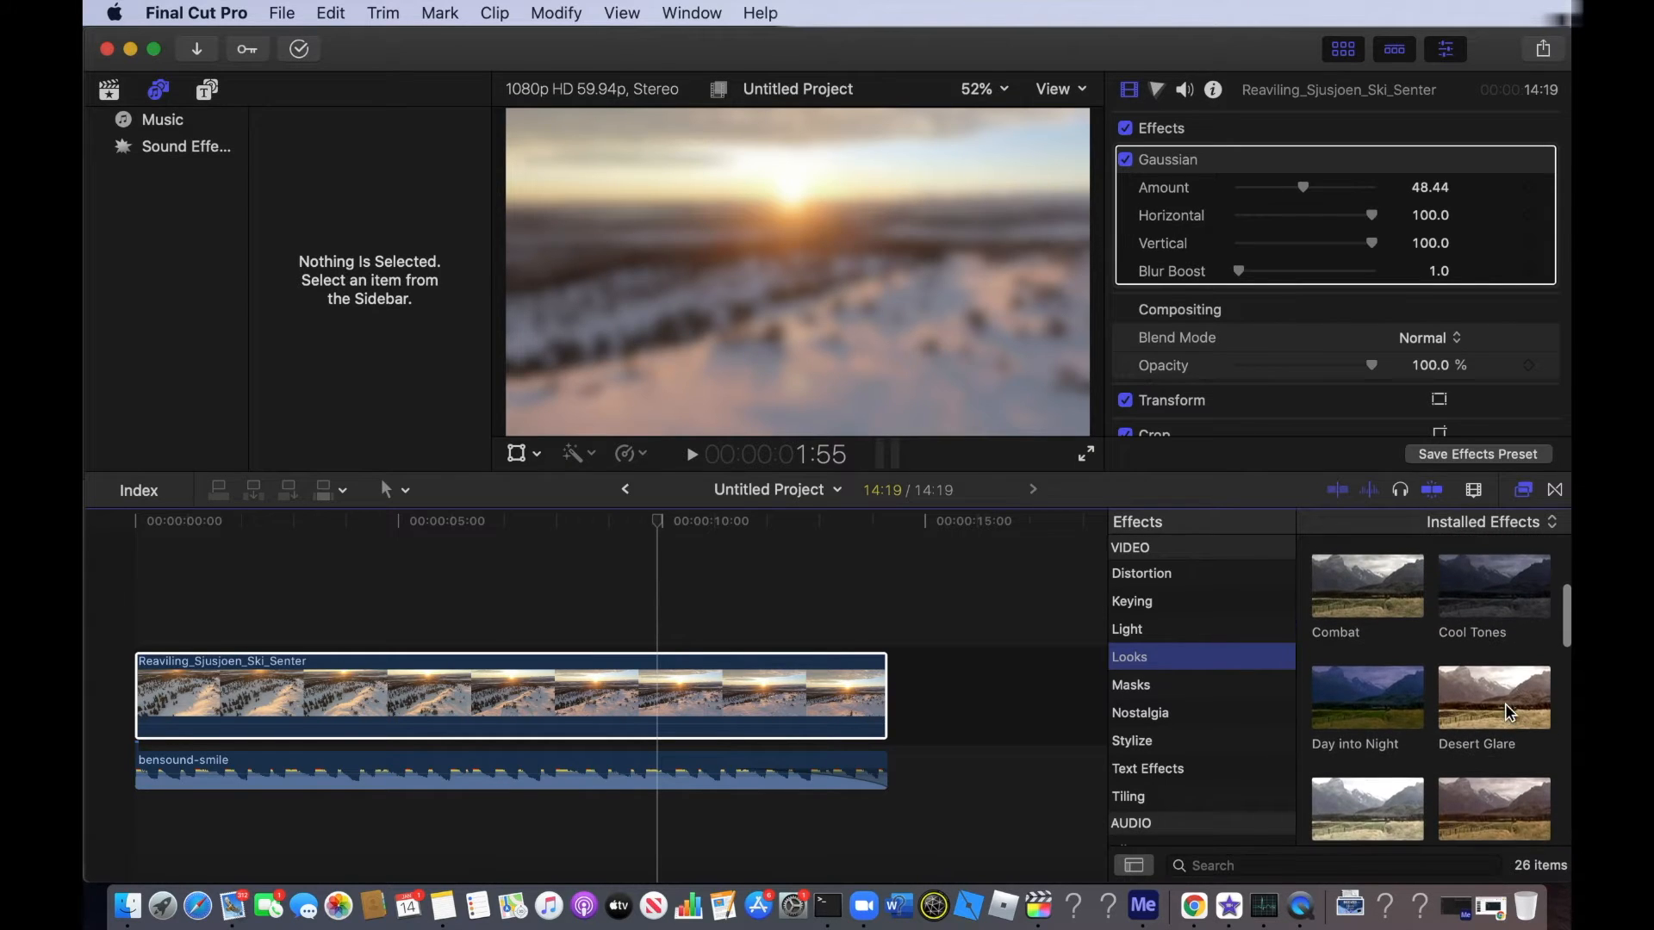
{"action": "scroll", "coordinate": [1511, 712], "scroll_direction": "down", "scroll_amount": 8}
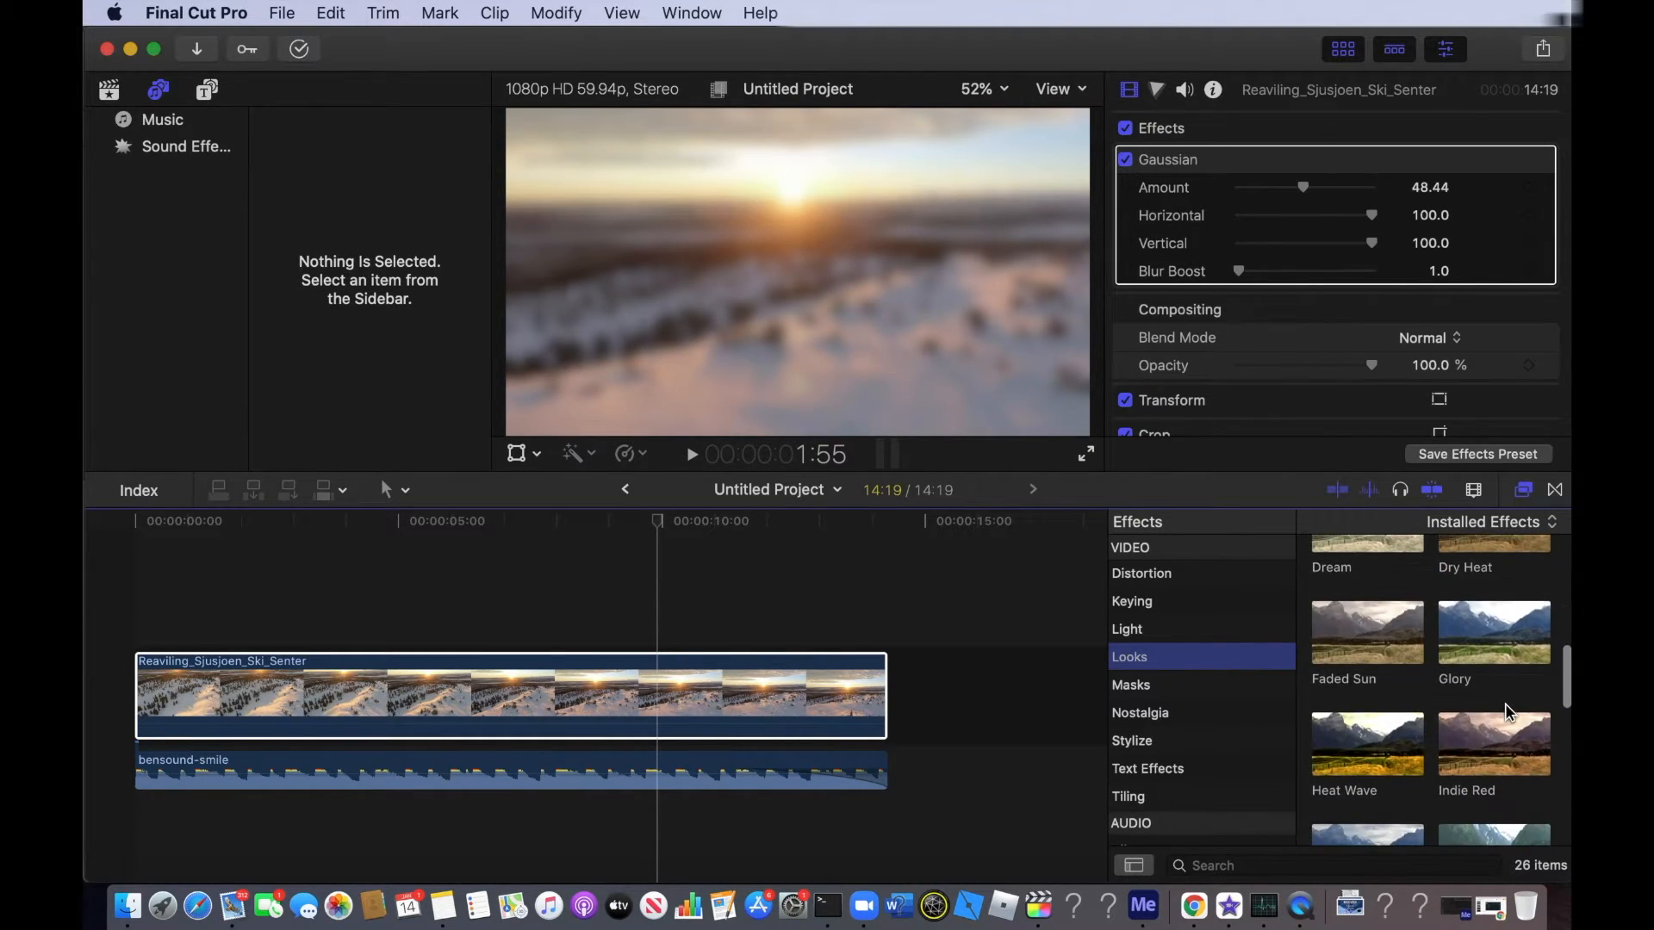
{"action": "scroll", "coordinate": [1510, 712], "scroll_direction": "up", "scroll_amount": 1}
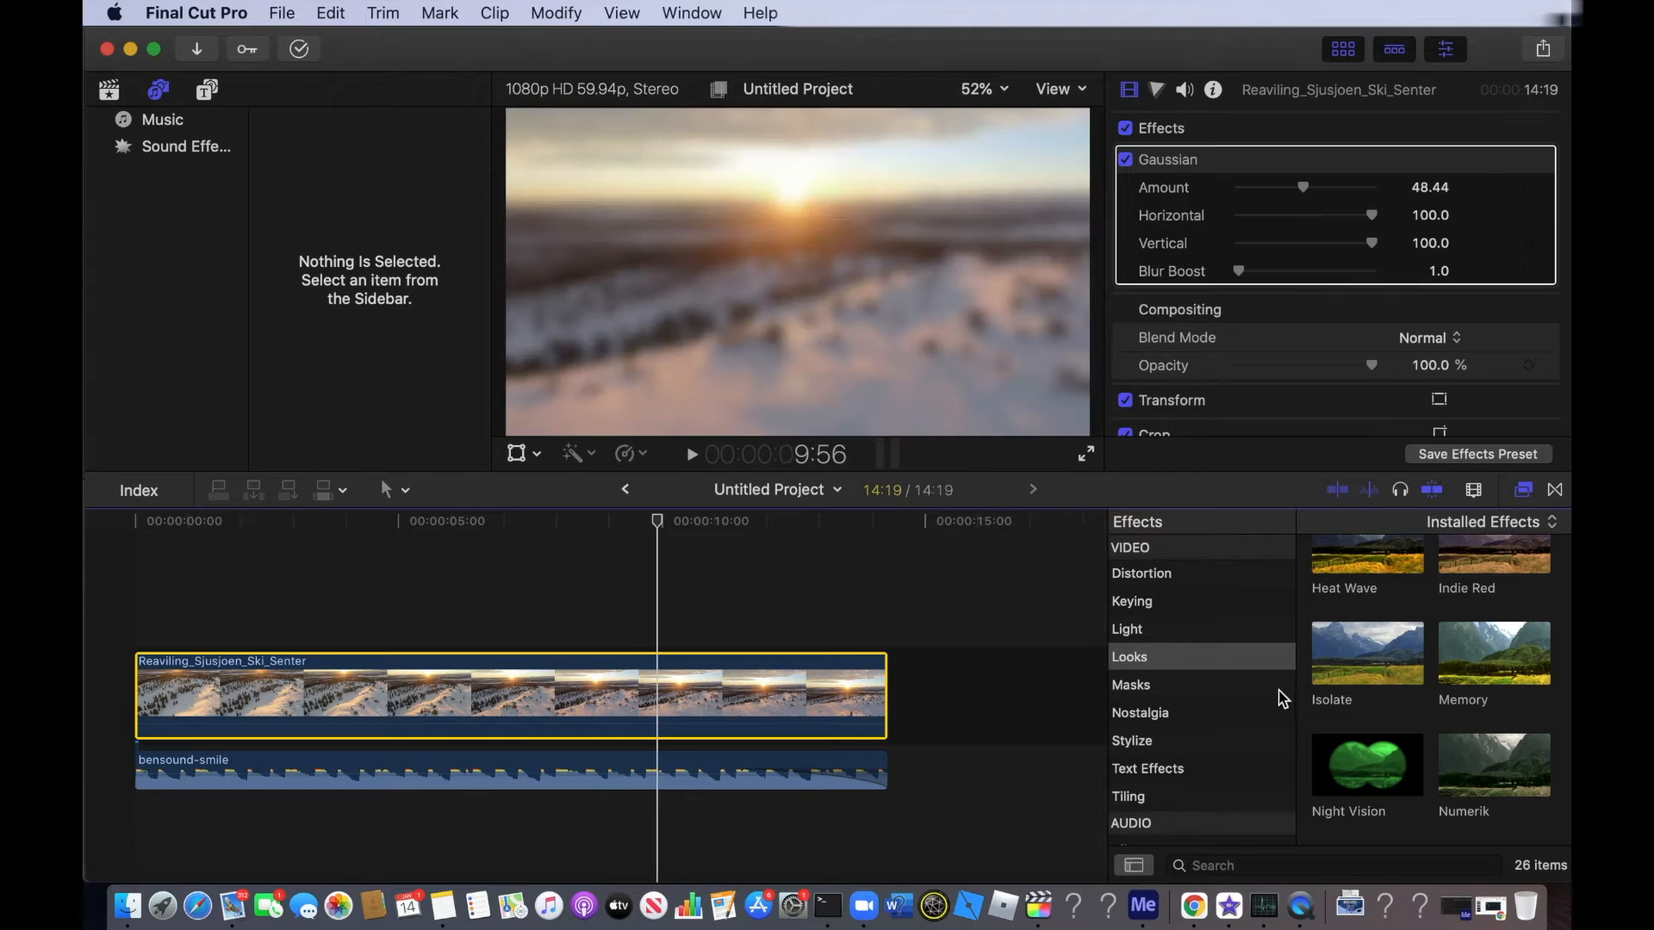
- Apply the Security effect from the Nostalgia category to the ski video clip
{"action": "scroll", "coordinate": [1280, 692], "scroll_direction": "down", "scroll_amount": 3}
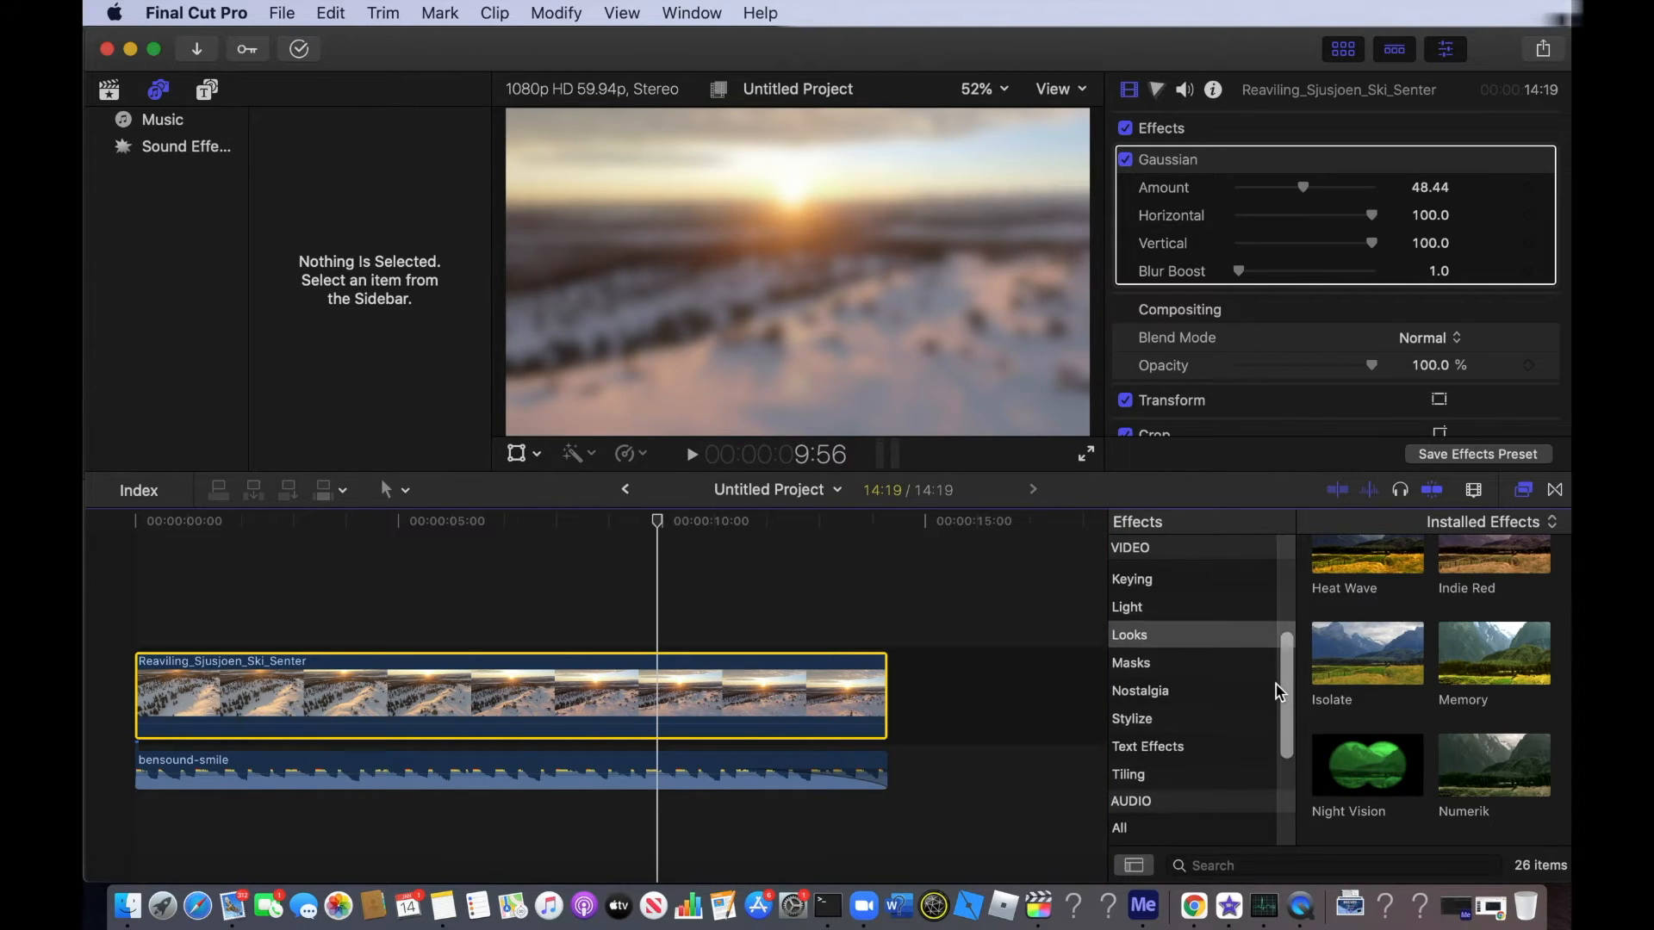
{"action": "left_click", "coordinate": [1132, 603]}
{"action": "left_click", "coordinate": [1153, 657]}
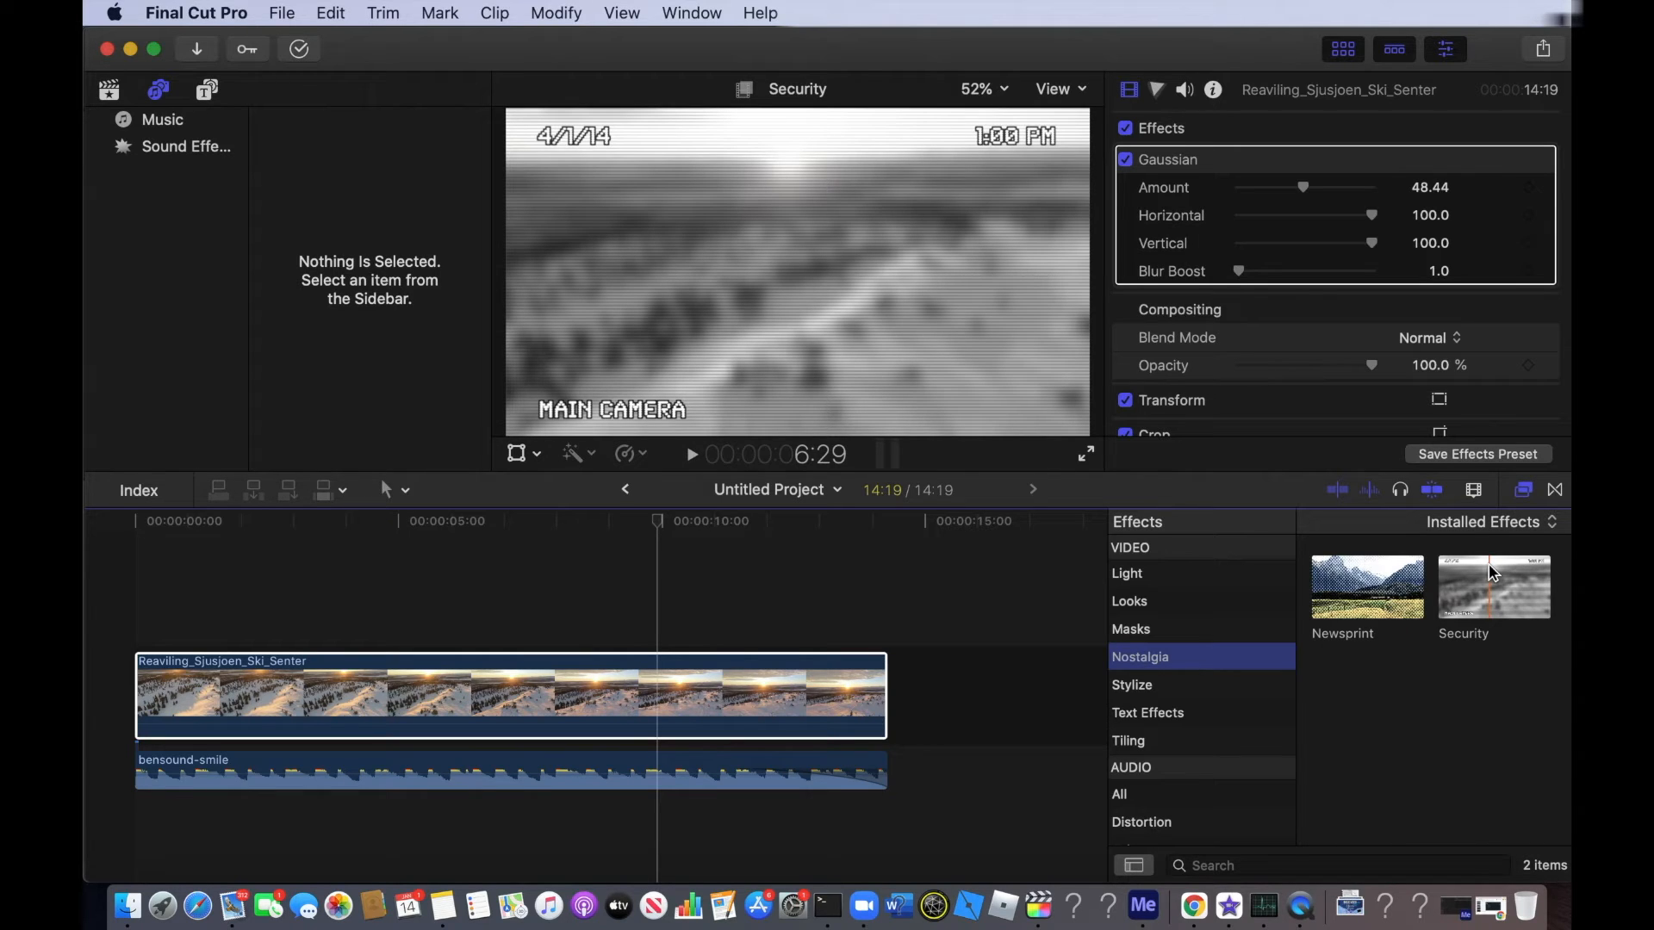
{"action": "left_click_drag", "start_coordinate": [1488, 565], "coordinate": [791, 692]}
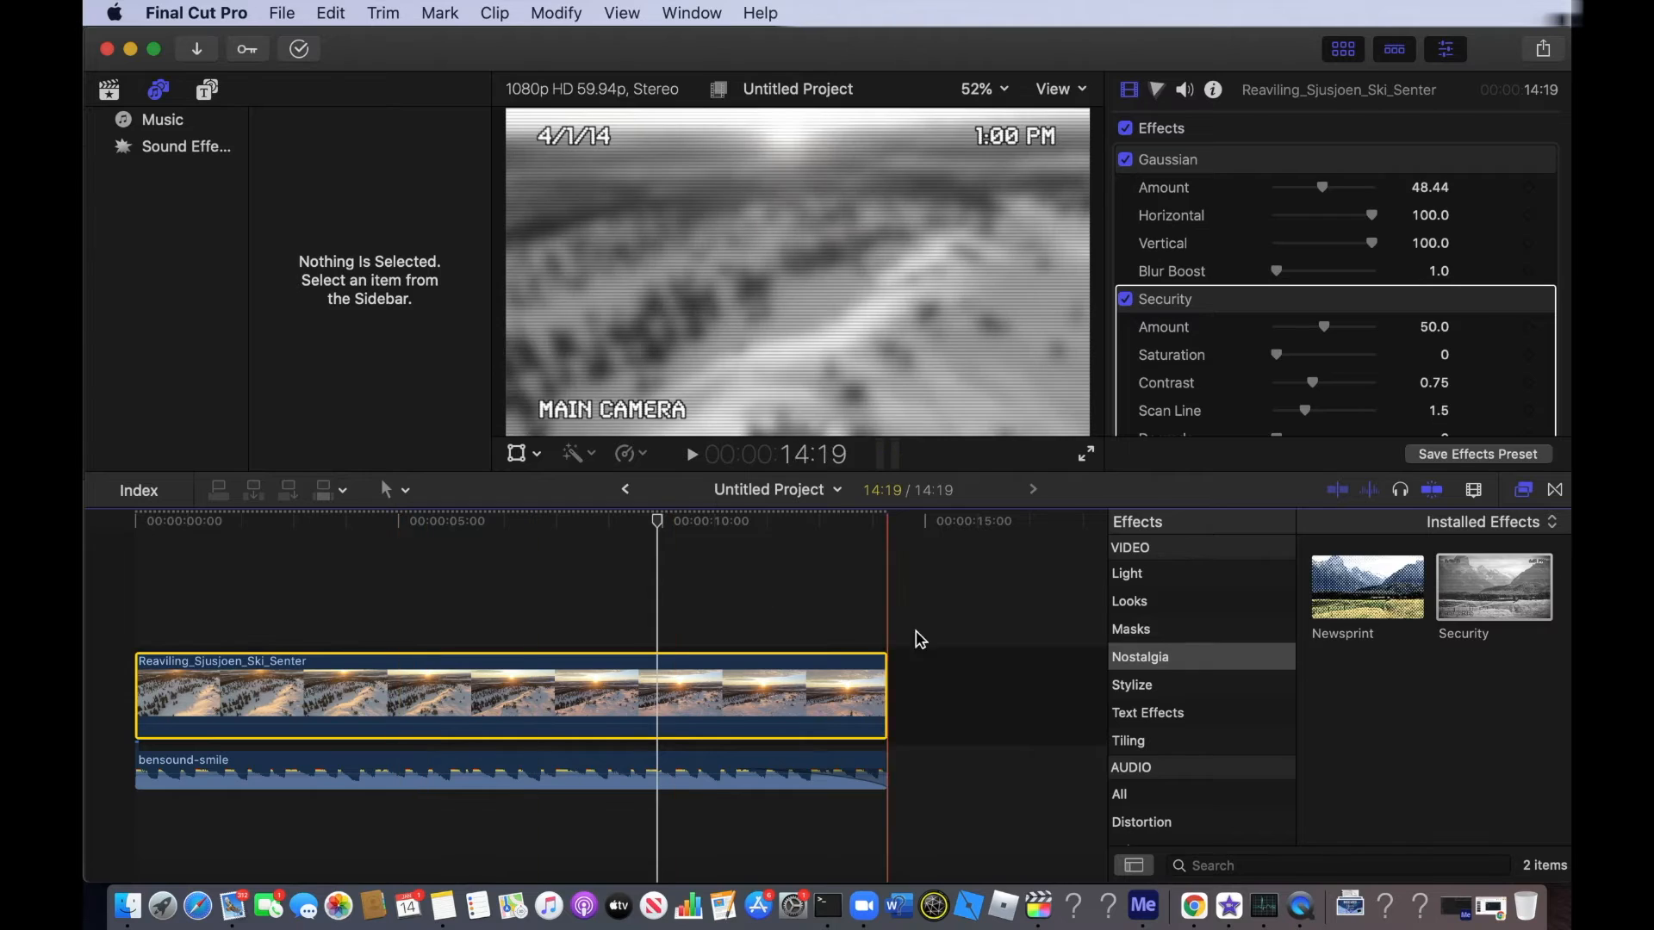
- Look through the Stylize effects, preview Aged Paper on the clip, and close the effects browser
{"action": "left_click", "coordinate": [1137, 685]}
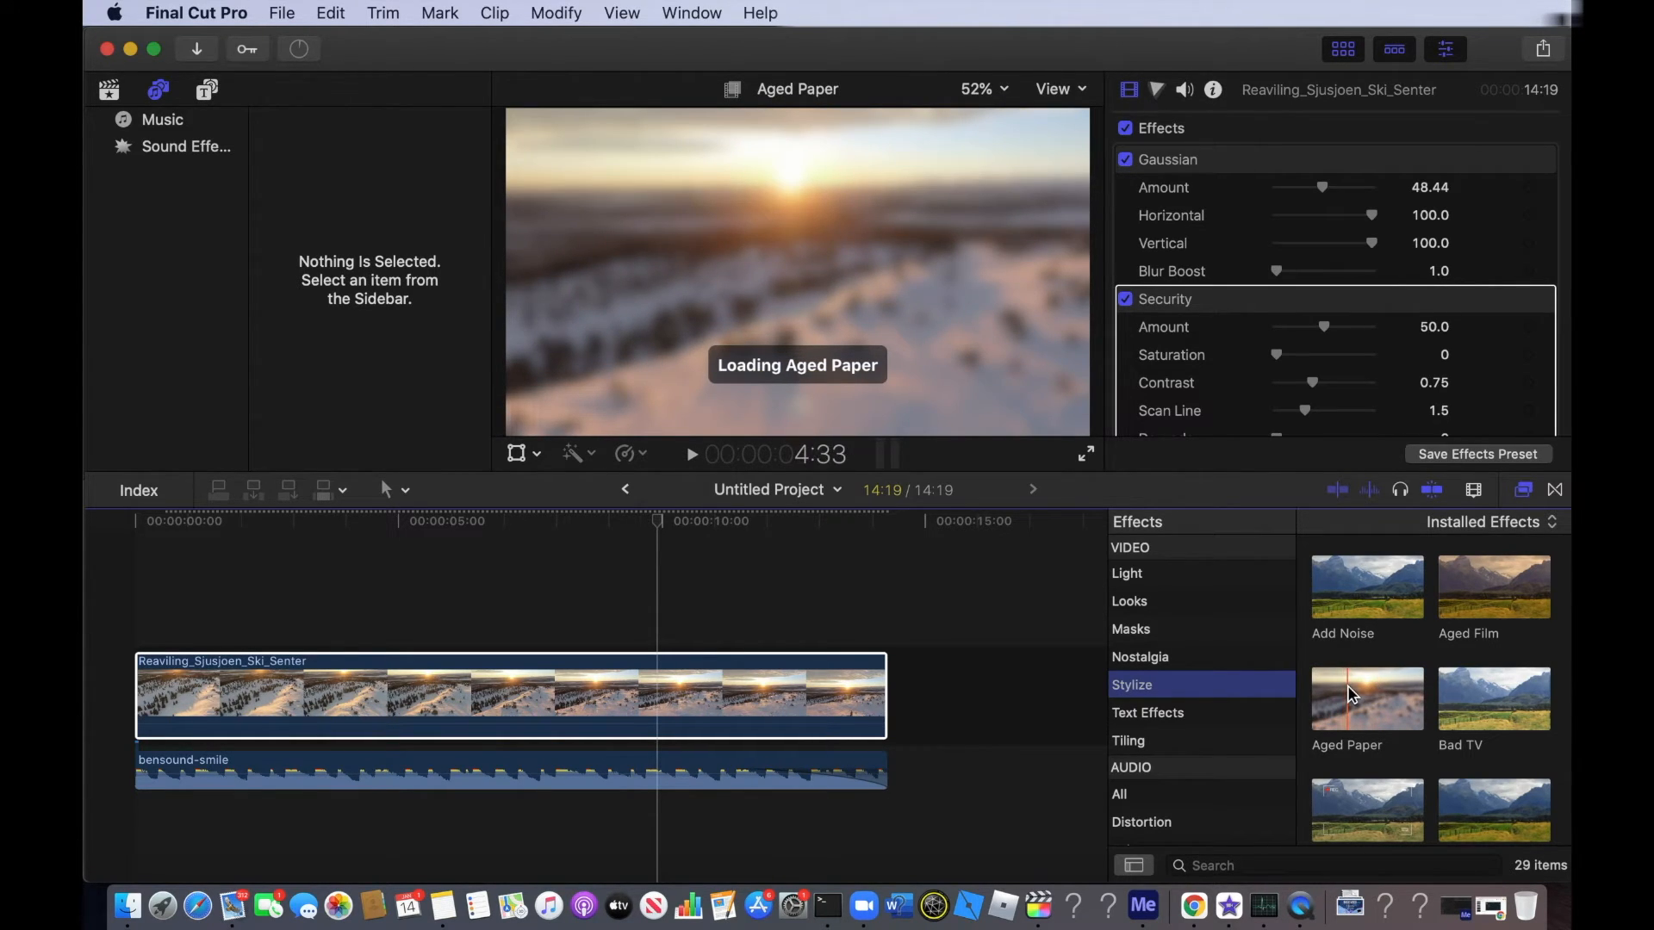
{"action": "scroll", "coordinate": [1351, 694], "scroll_direction": "down", "scroll_amount": 3}
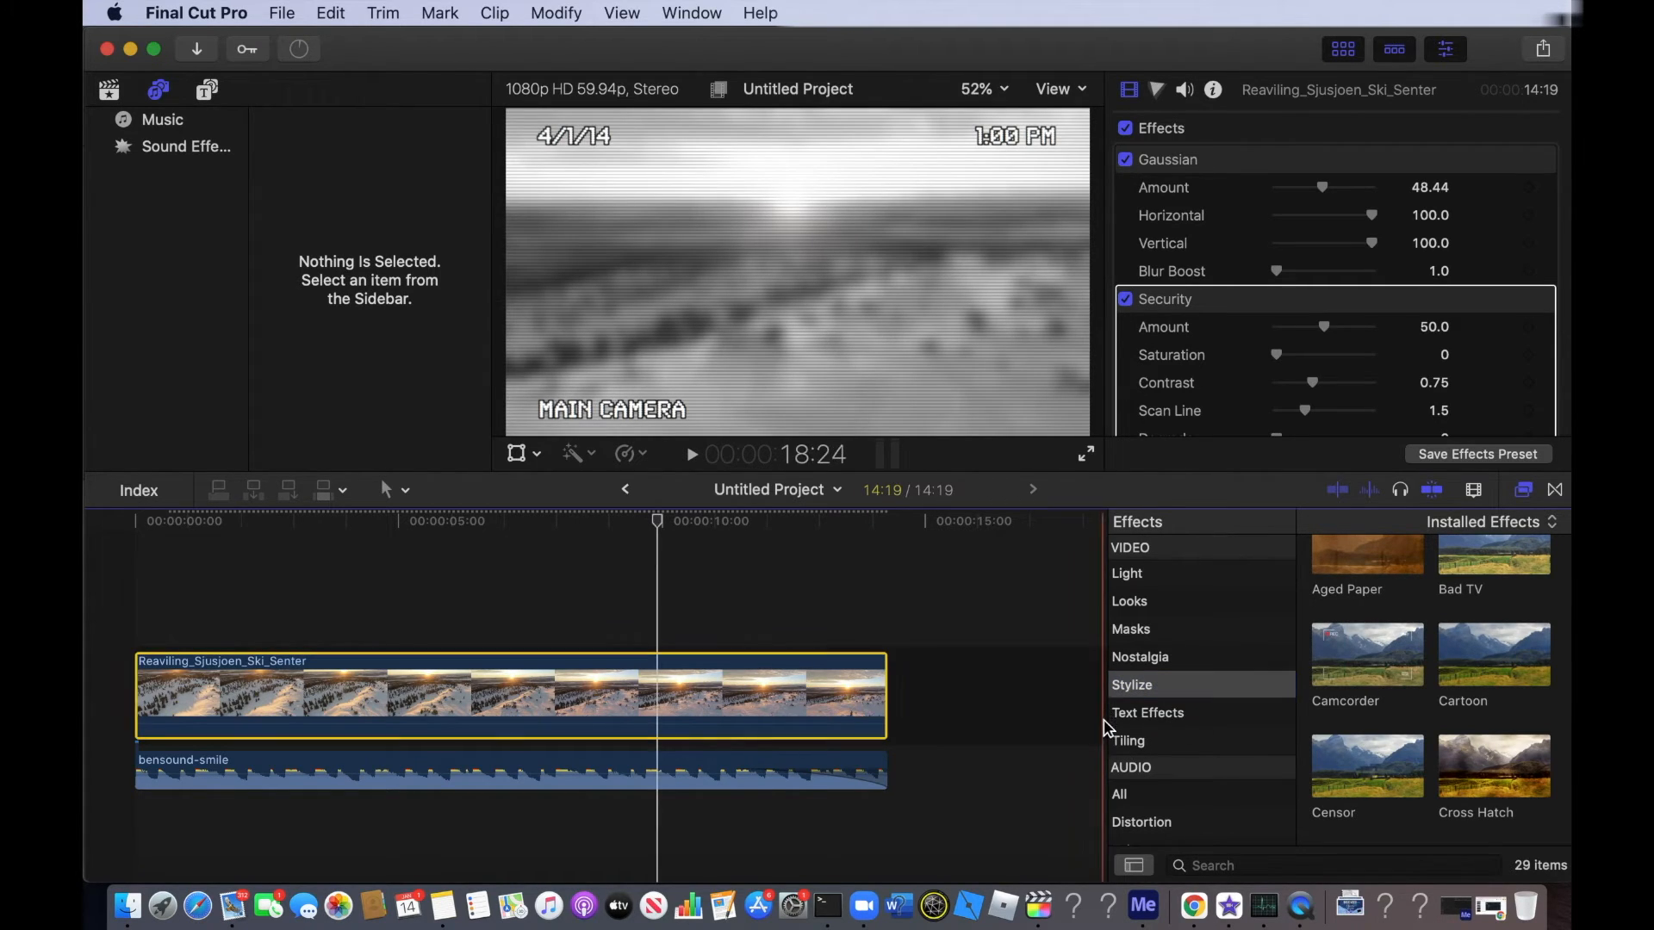
{"action": "key", "text": "cmd+5"}
- Review the Slow and Fast speed presets for the ski video clip and open its custom speed settings
{"action": "left_click", "coordinate": [586, 670]}
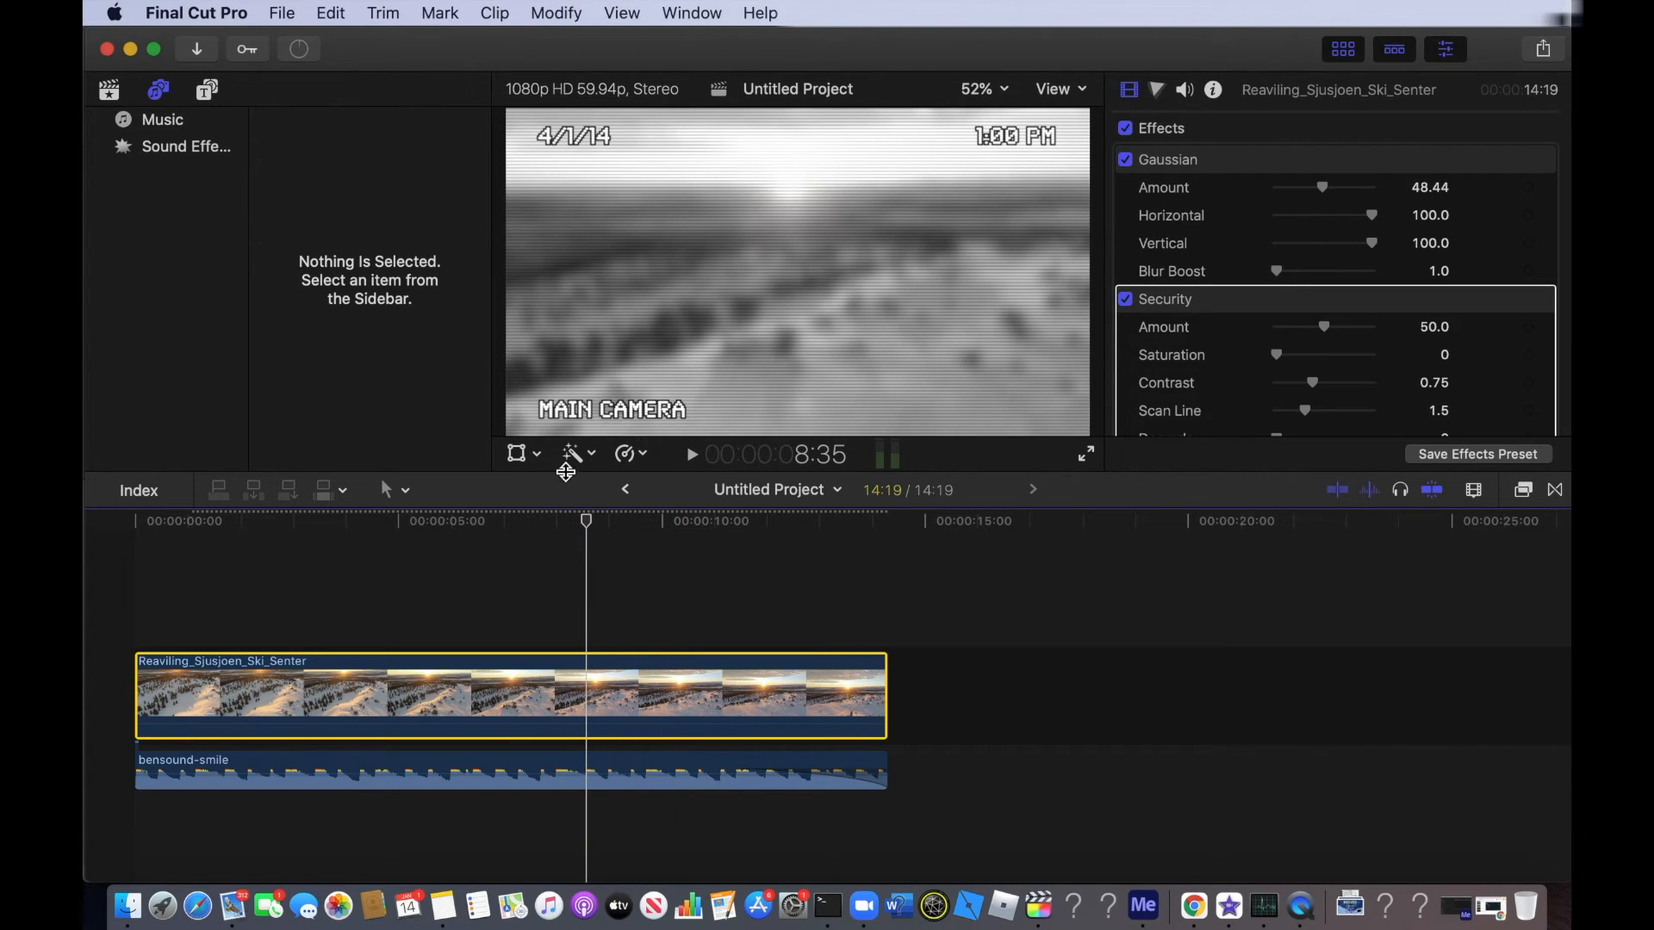
{"action": "left_click", "coordinate": [637, 454]}
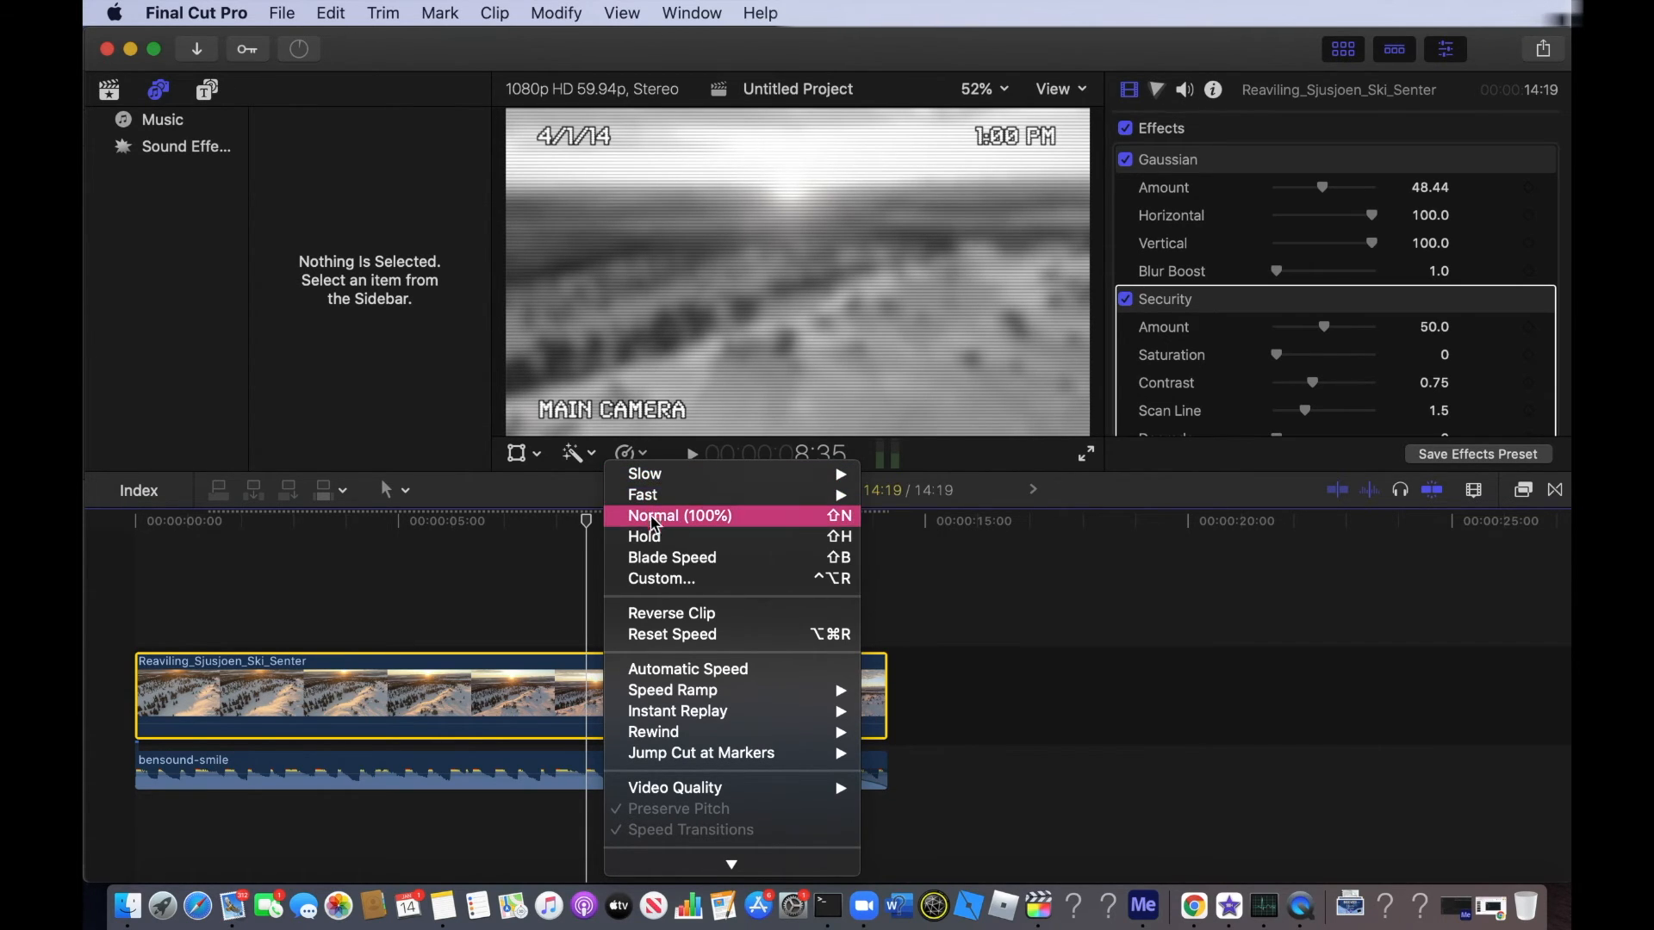
{"action": "mouse_move", "coordinate": [664, 474]}
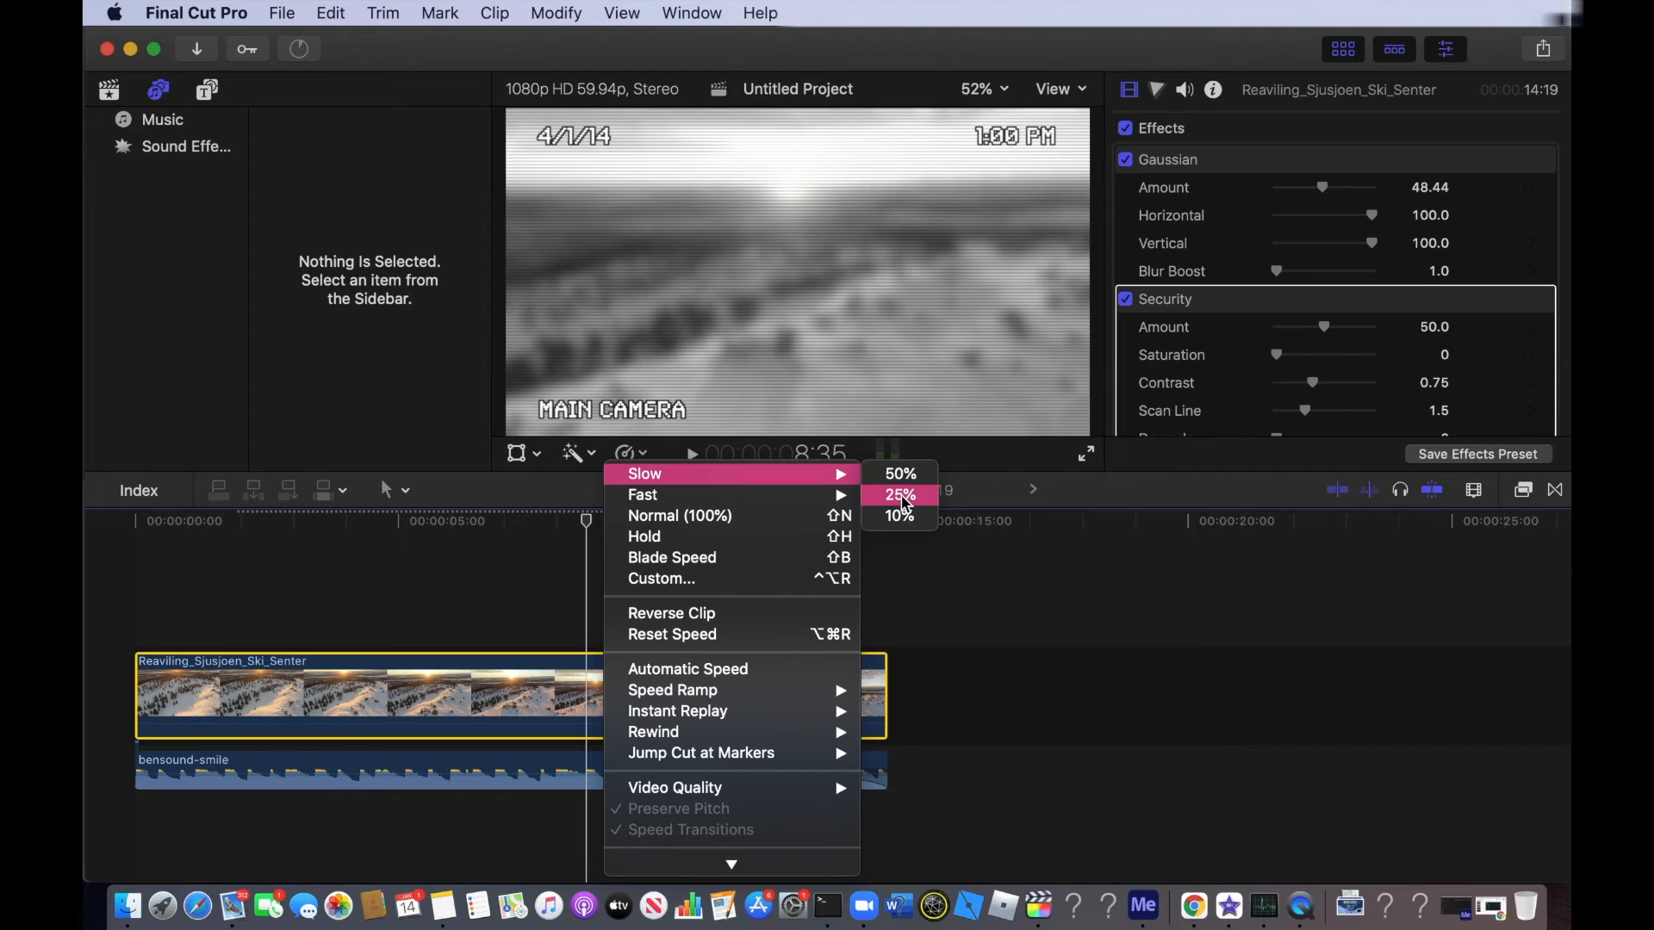
{"action": "mouse_move", "coordinate": [827, 500]}
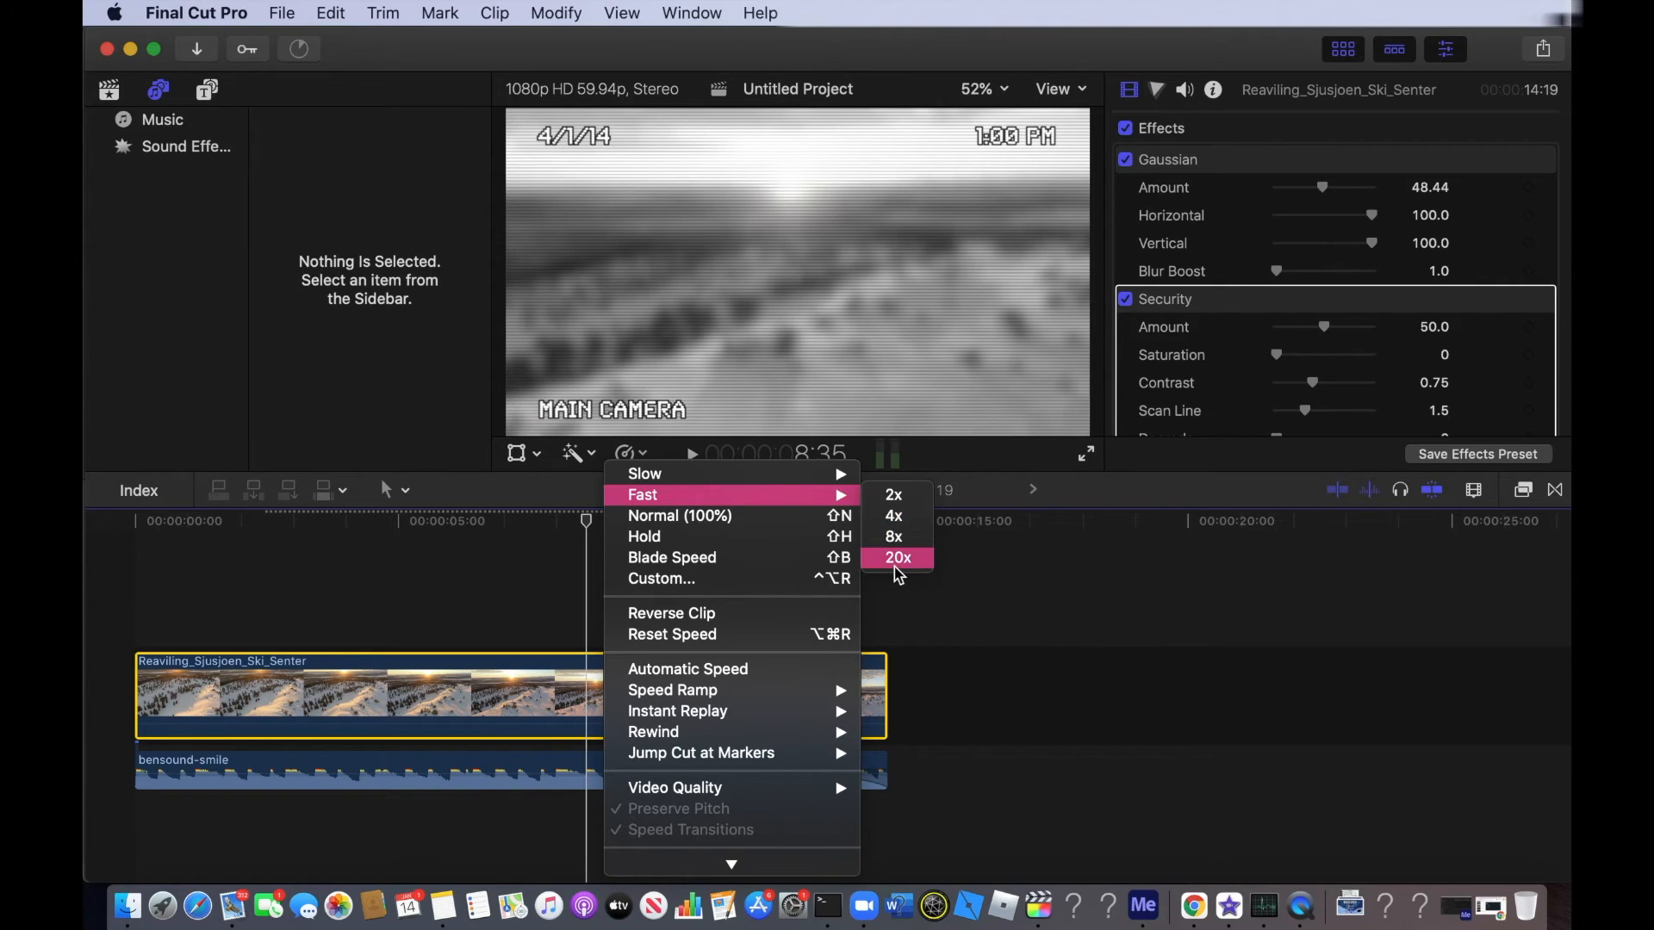
{"action": "left_click", "coordinate": [662, 579]}
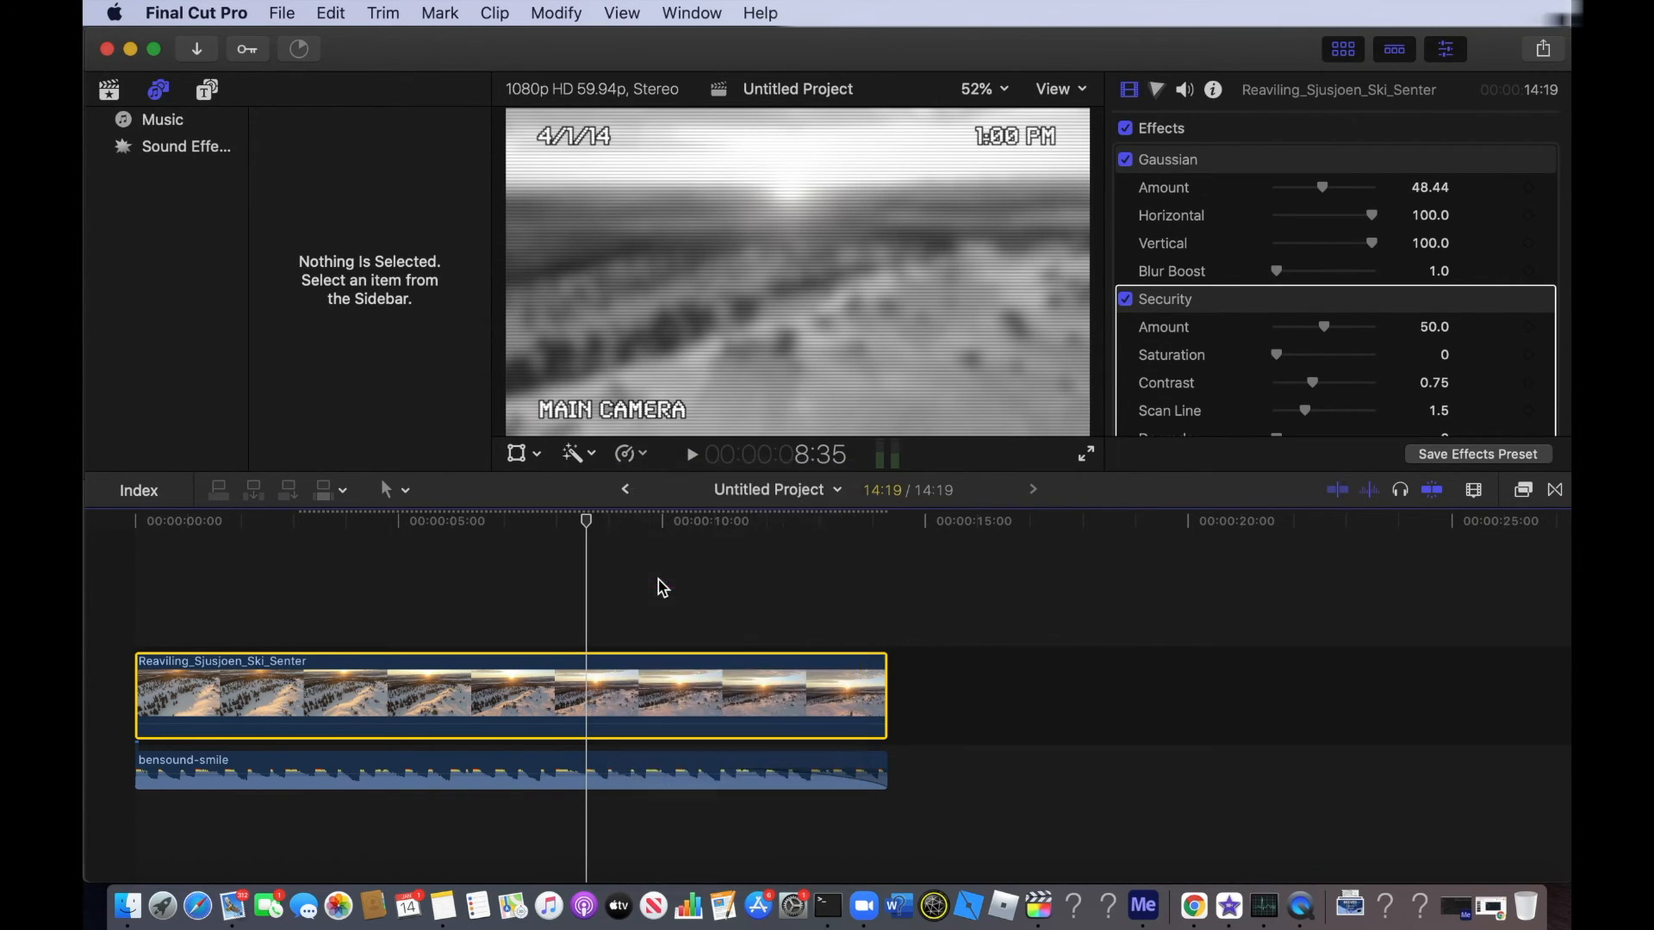
- Try a custom speed rate of 125% on the ski video clip
{"action": "left_click", "coordinate": [566, 548]}
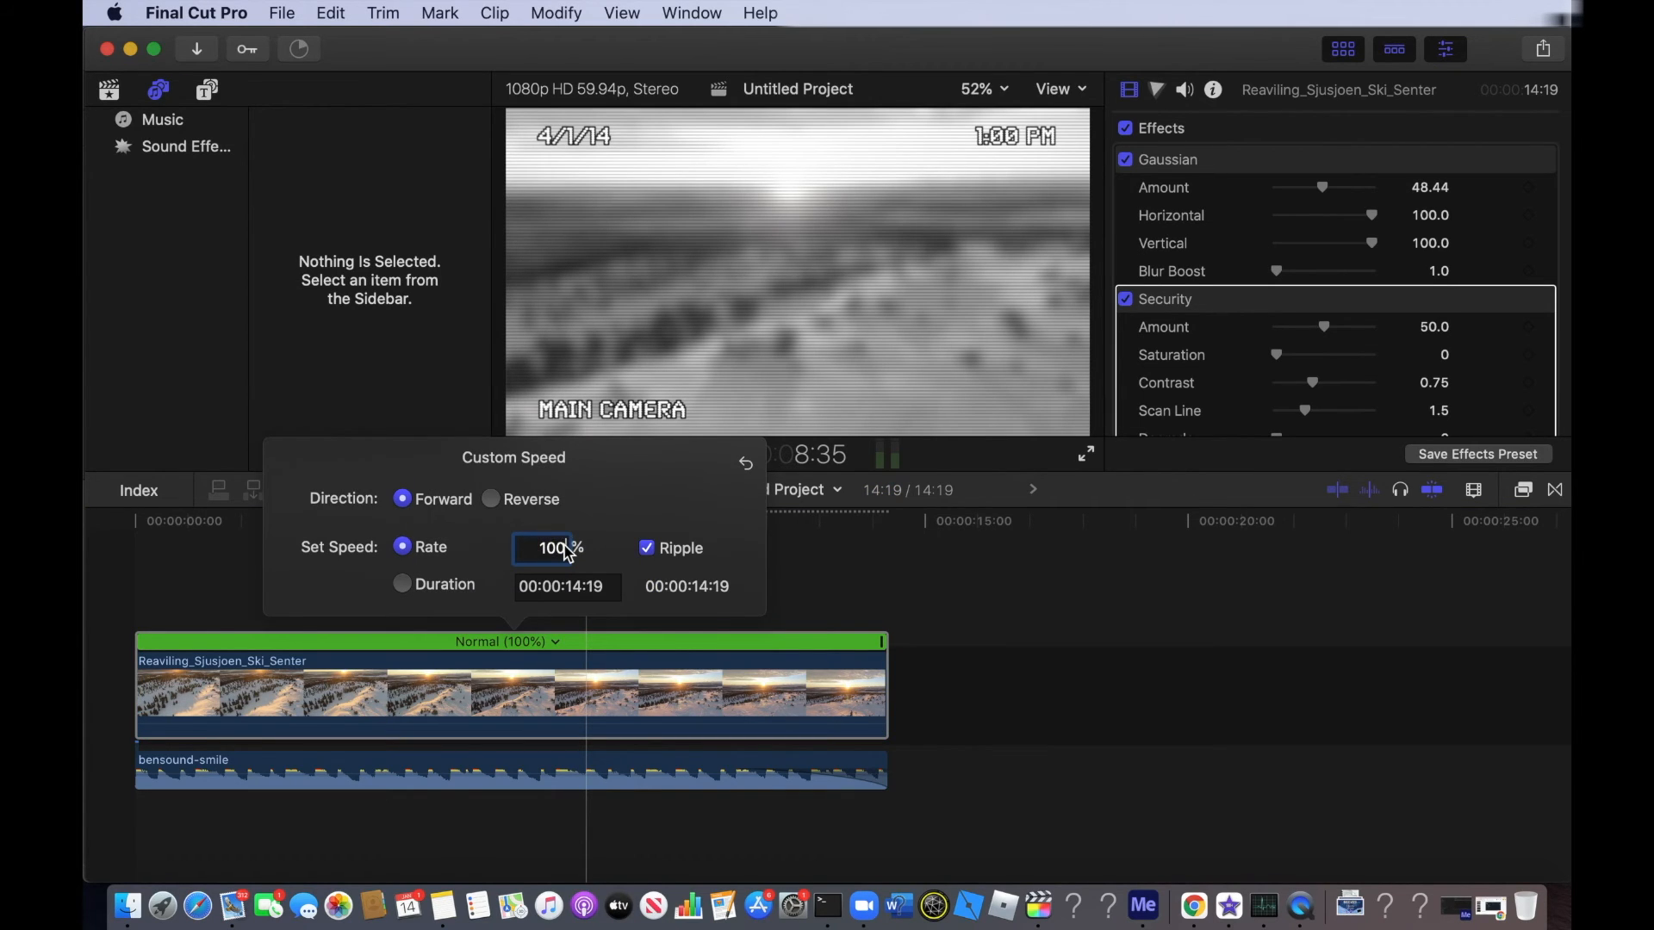
{"action": "double_click", "coordinate": [556, 548]}
{"action": "type", "text": "125"}
- Set the ski video clip's direction to Reverse and play the project from the start
{"action": "left_click", "coordinate": [496, 498]}
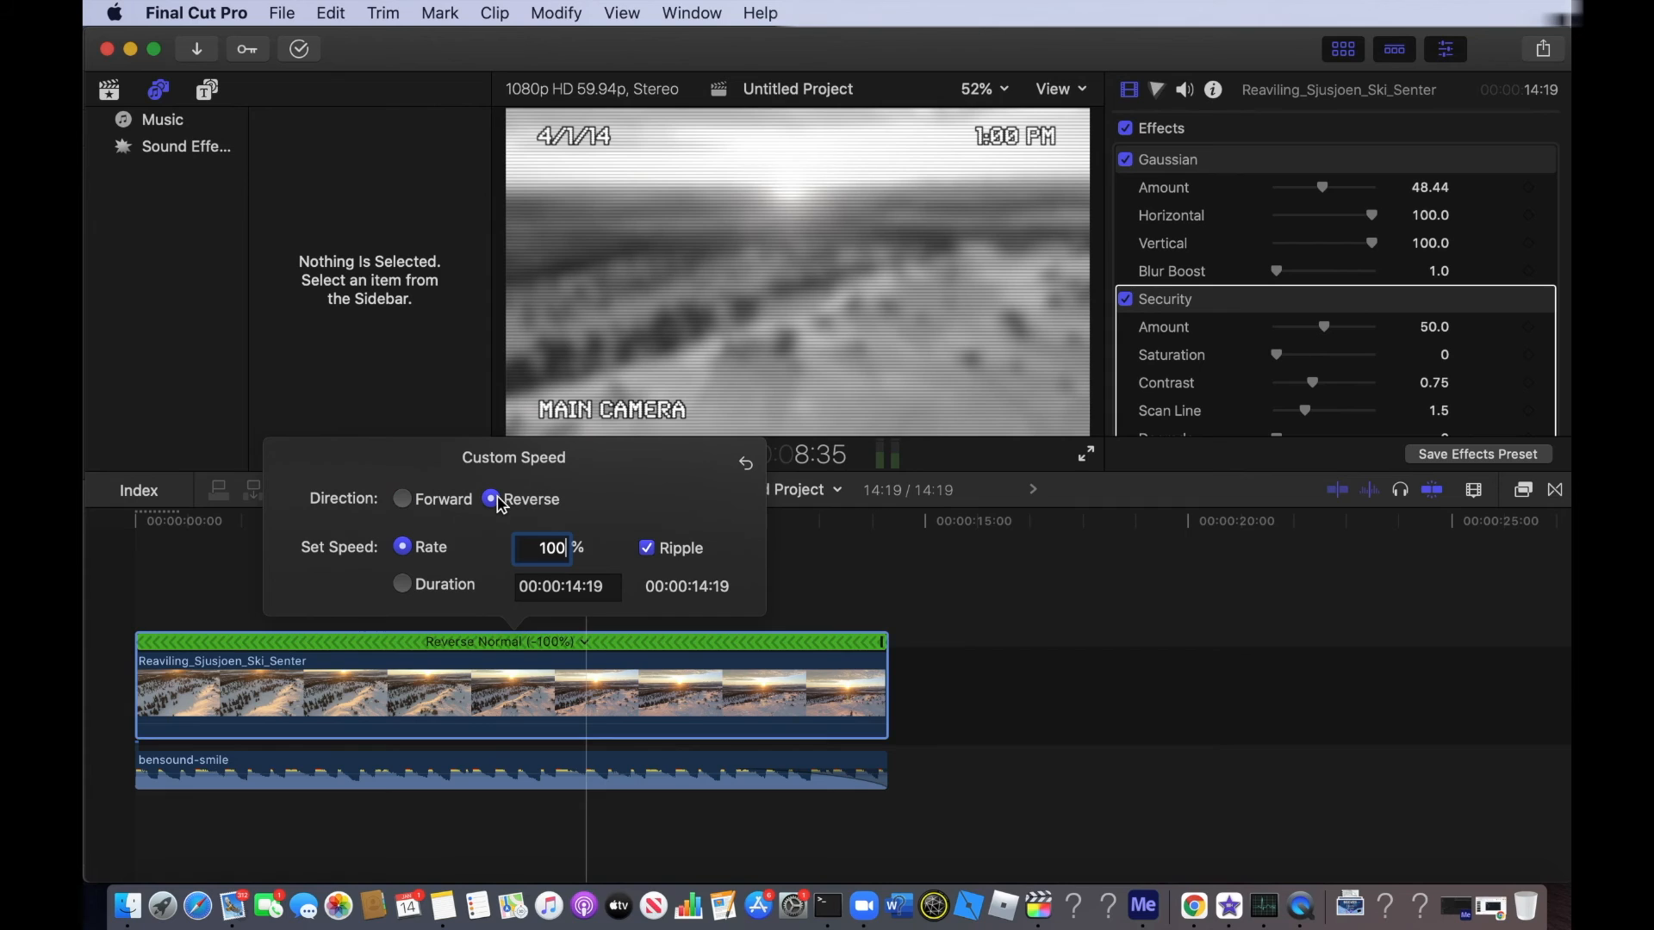
{"action": "left_click", "coordinate": [109, 610]}
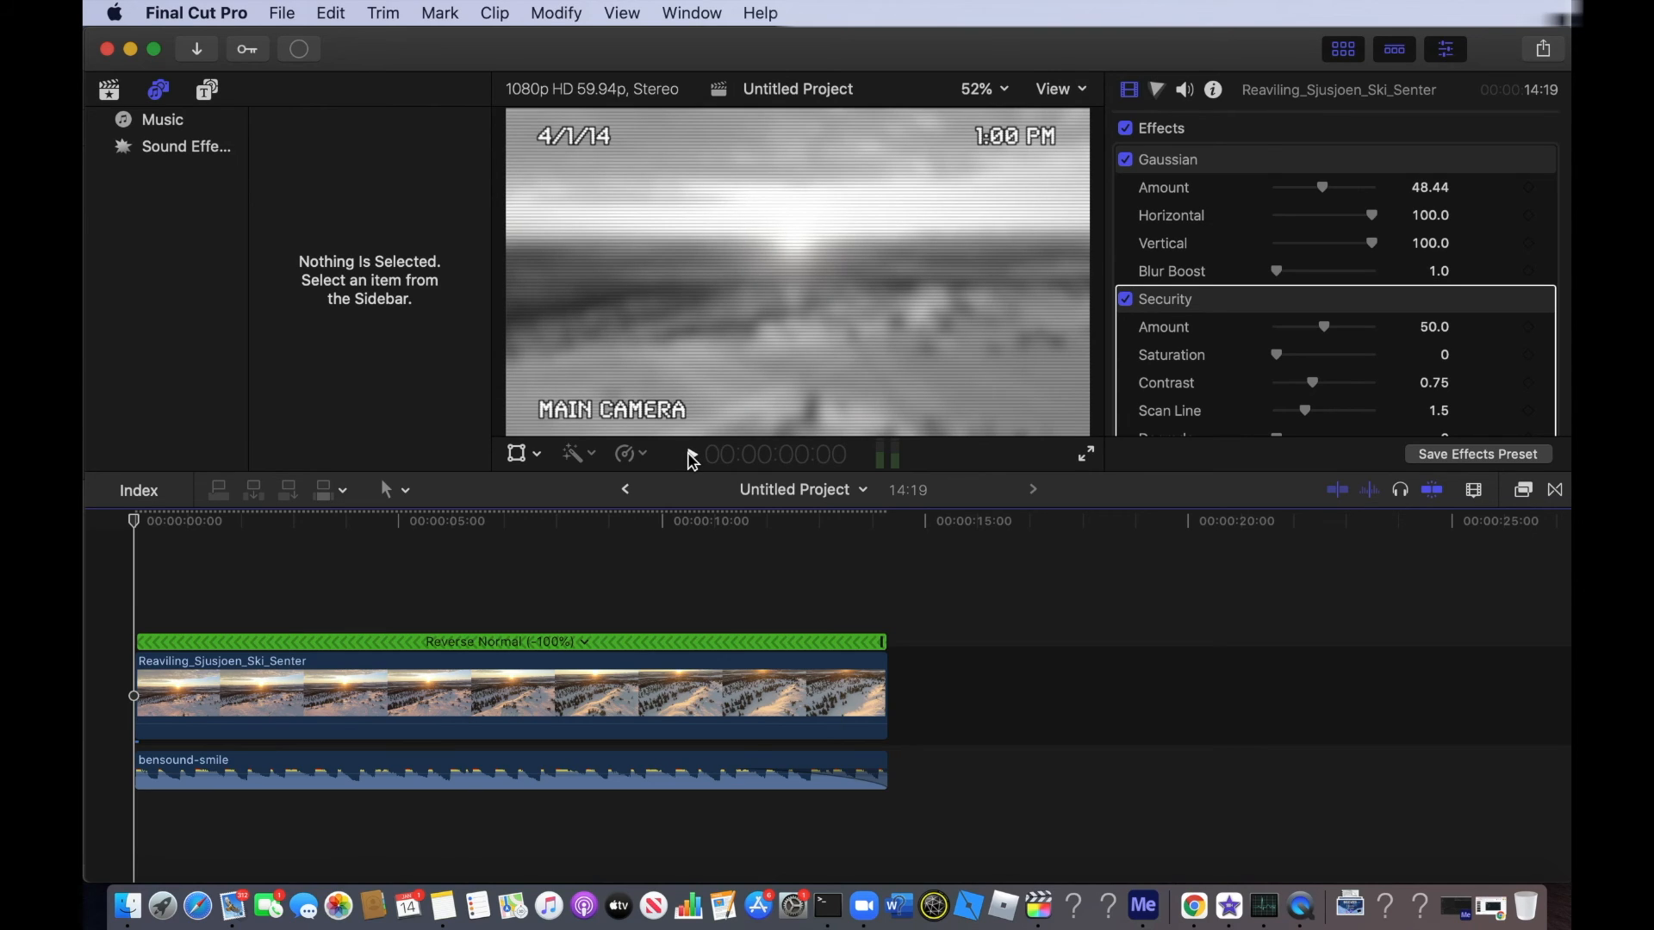
{"action": "left_click", "coordinate": [690, 457]}
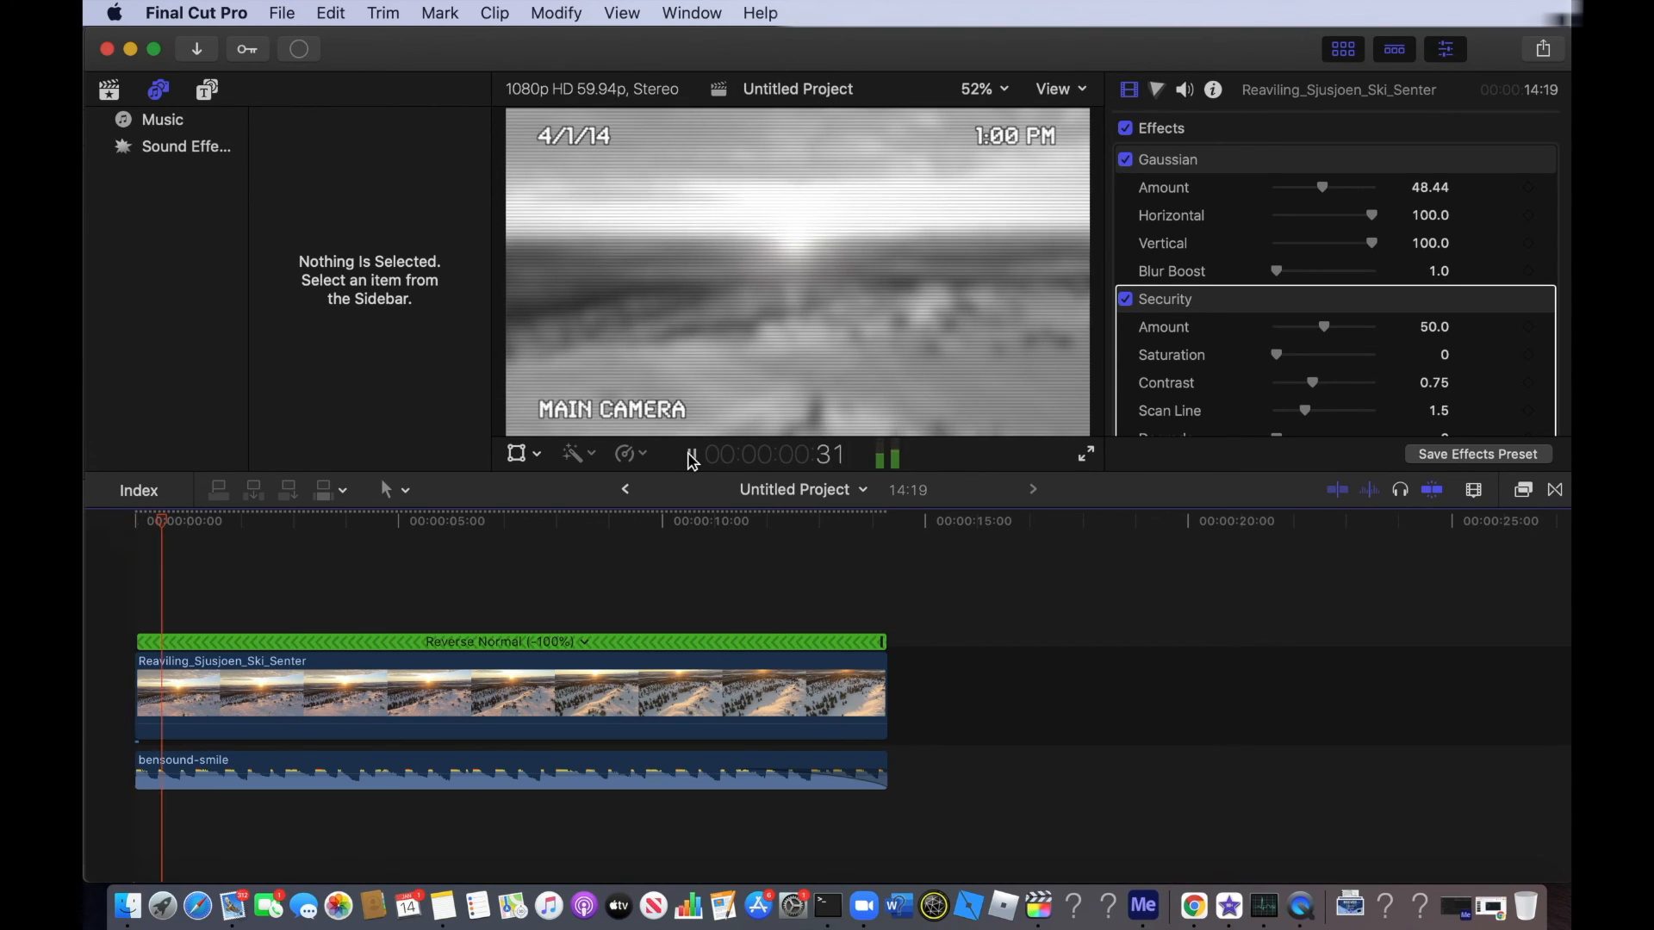